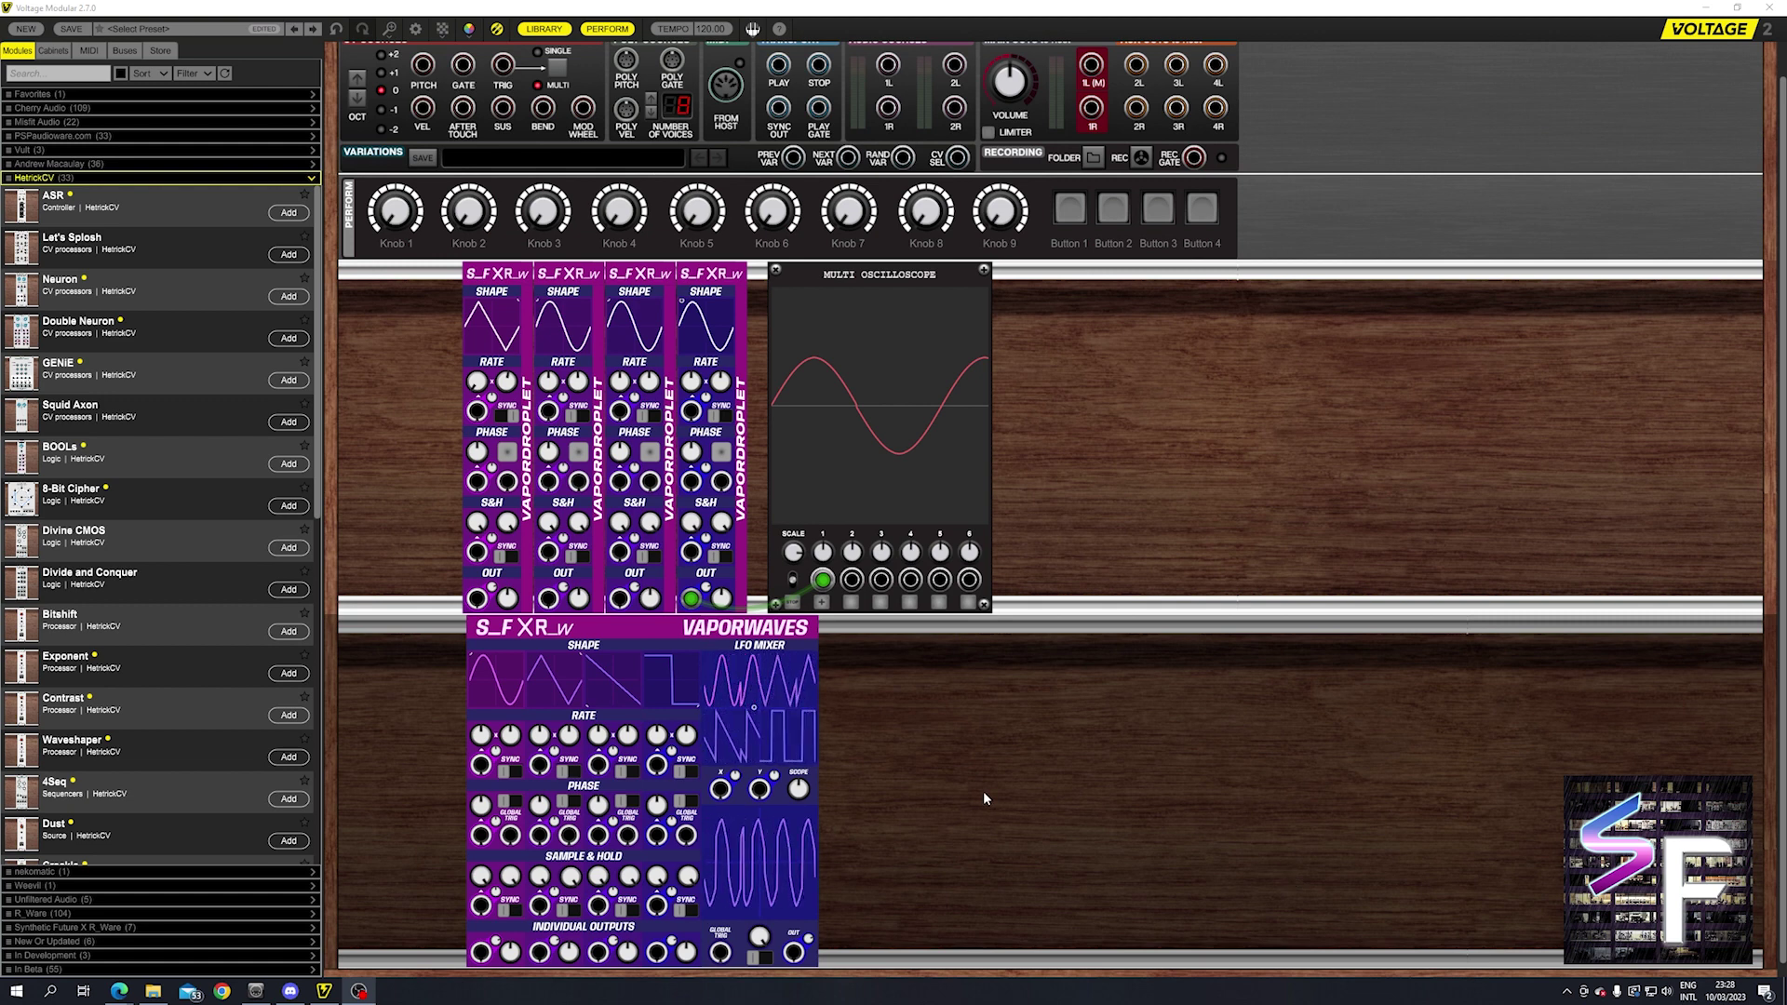
Step: Delete the large Vaporwaves module, leaving the four Vapordroplet modules and the Multi Oscilloscope in the rack
{"action": "left_click", "coordinate": [752, 627]}
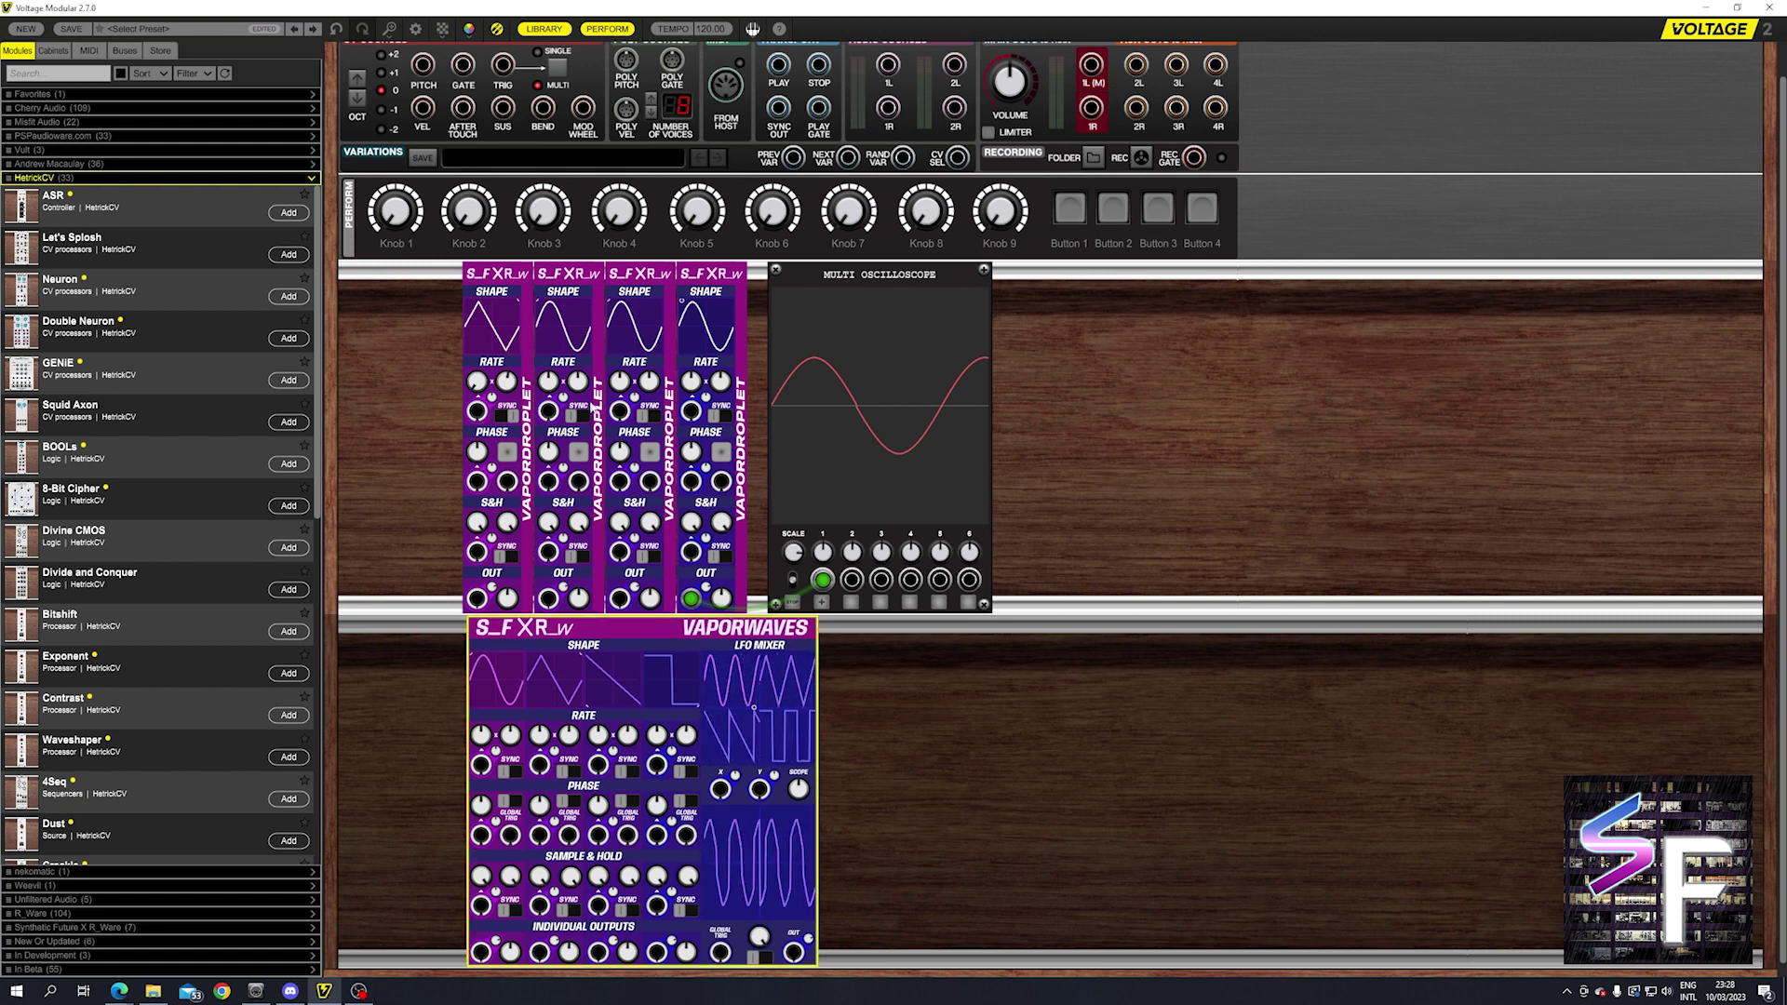
{"action": "left_click", "coordinate": [510, 274]}
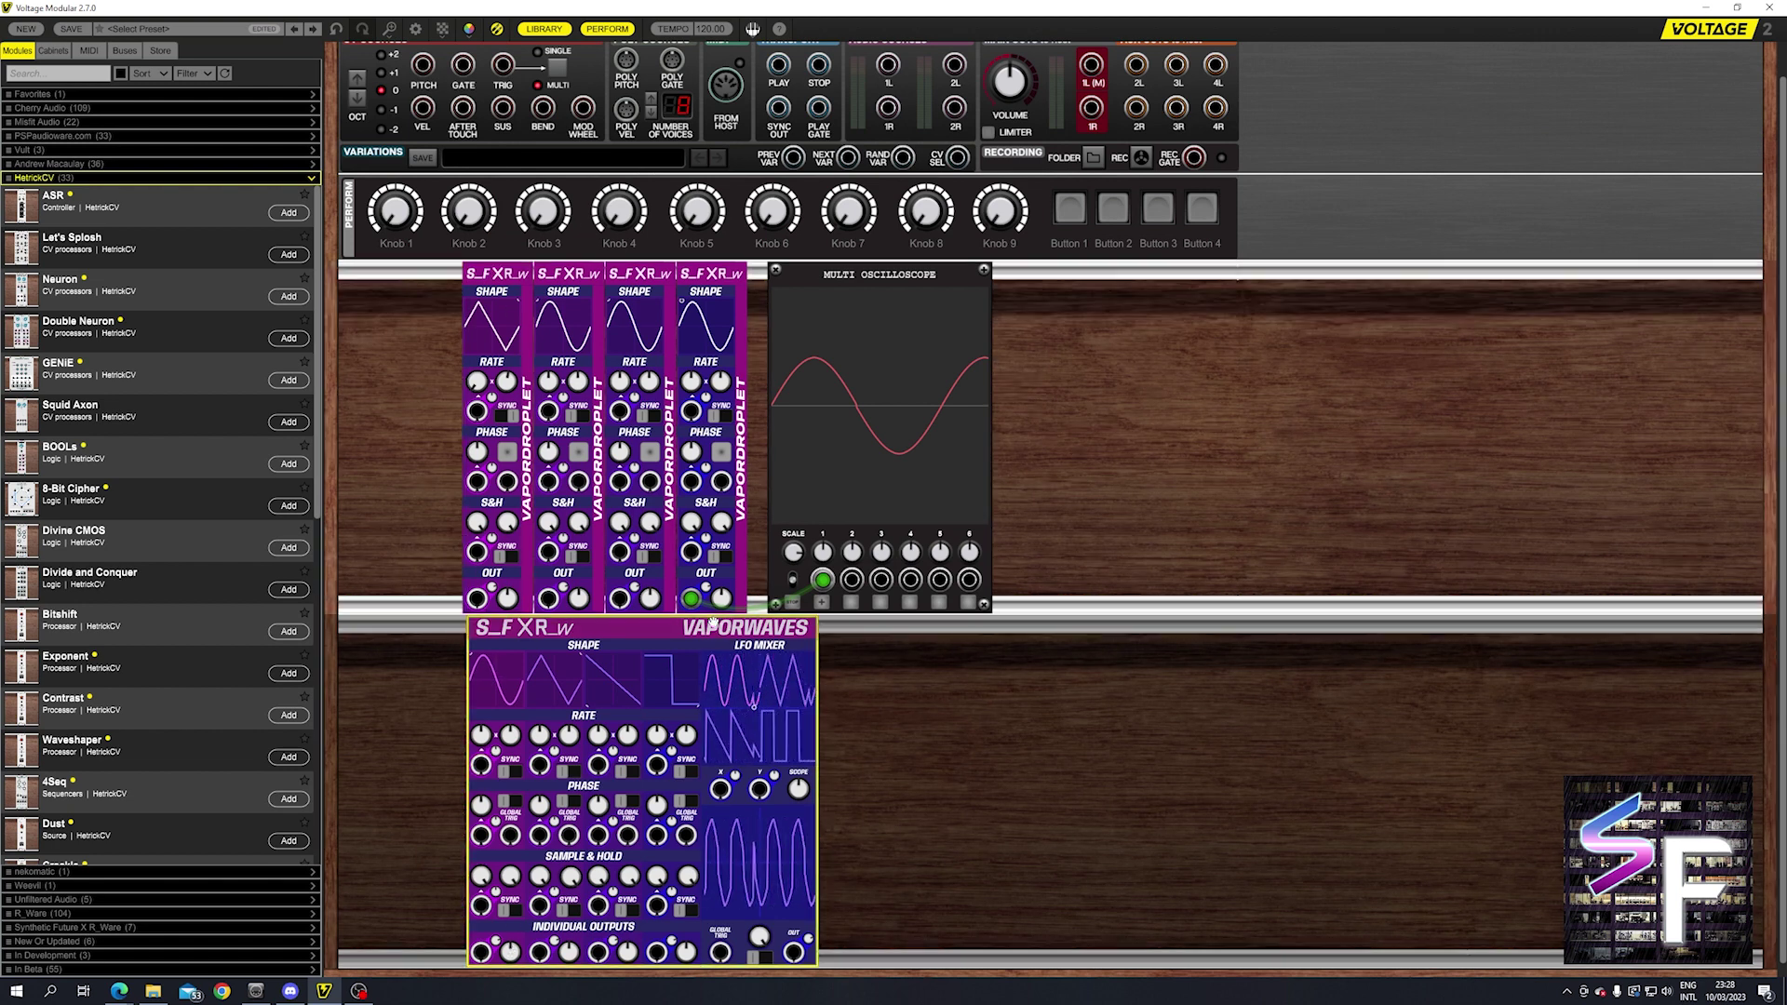
{"action": "left_click", "coordinate": [470, 714]}
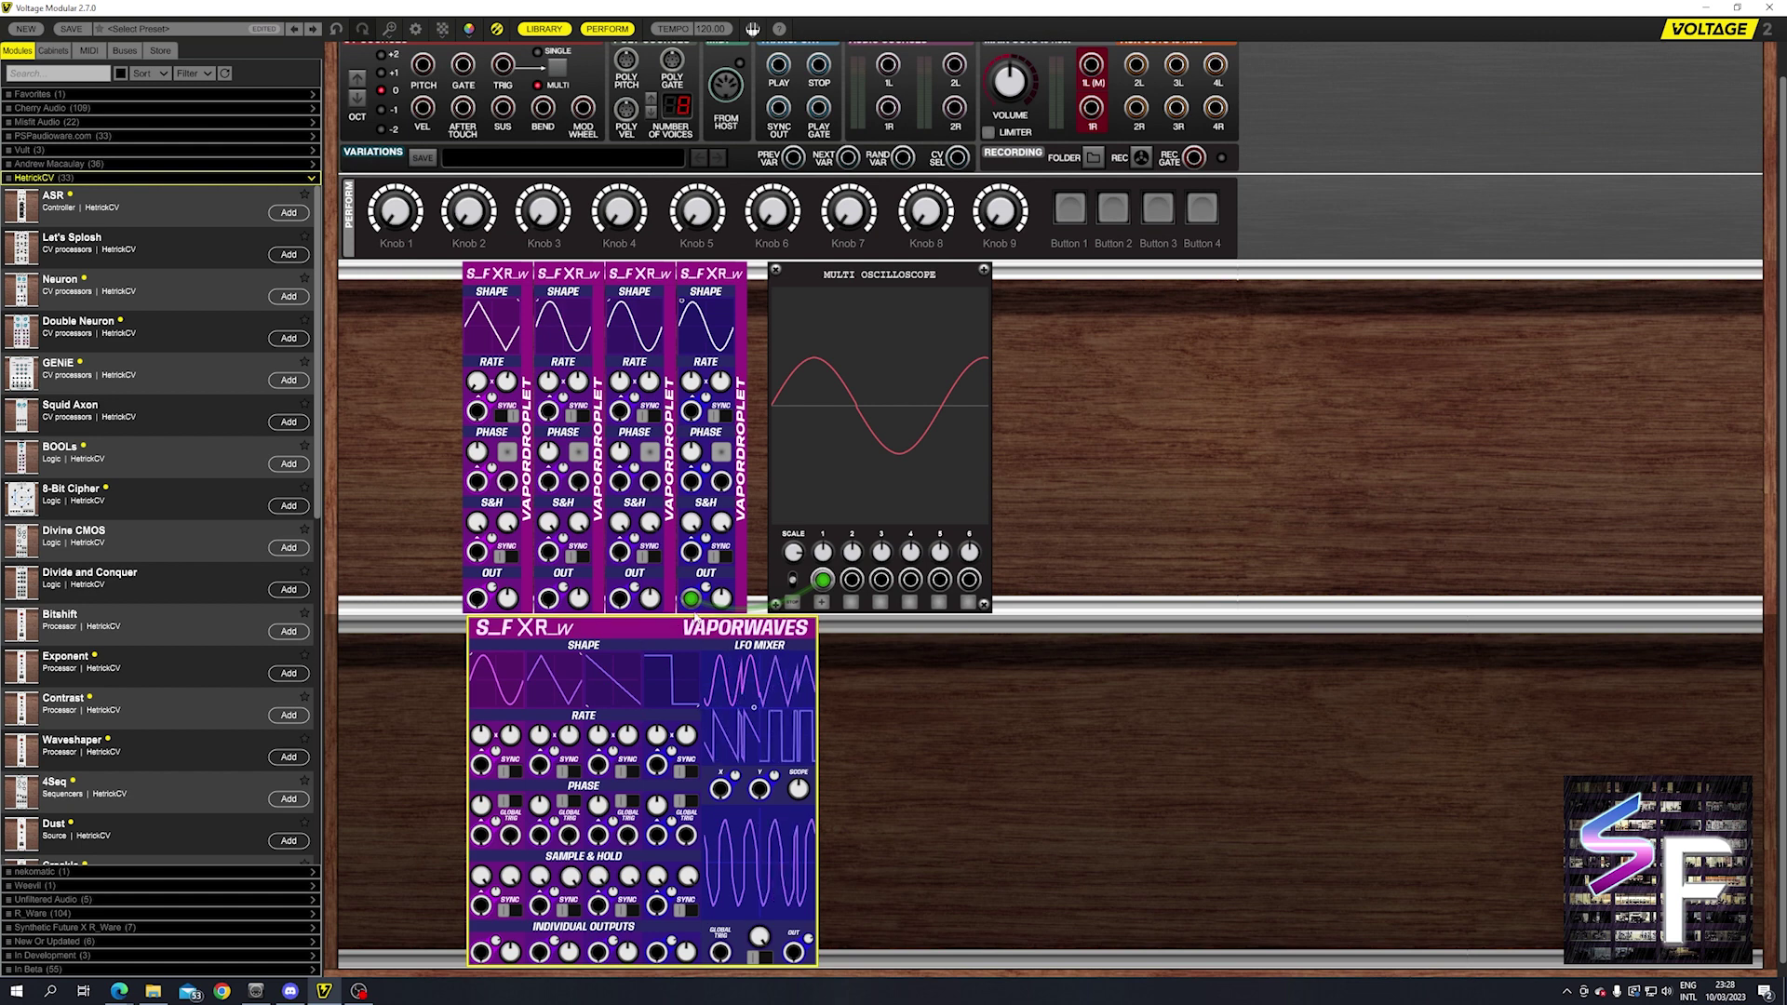
{"action": "key", "text": "Delete"}
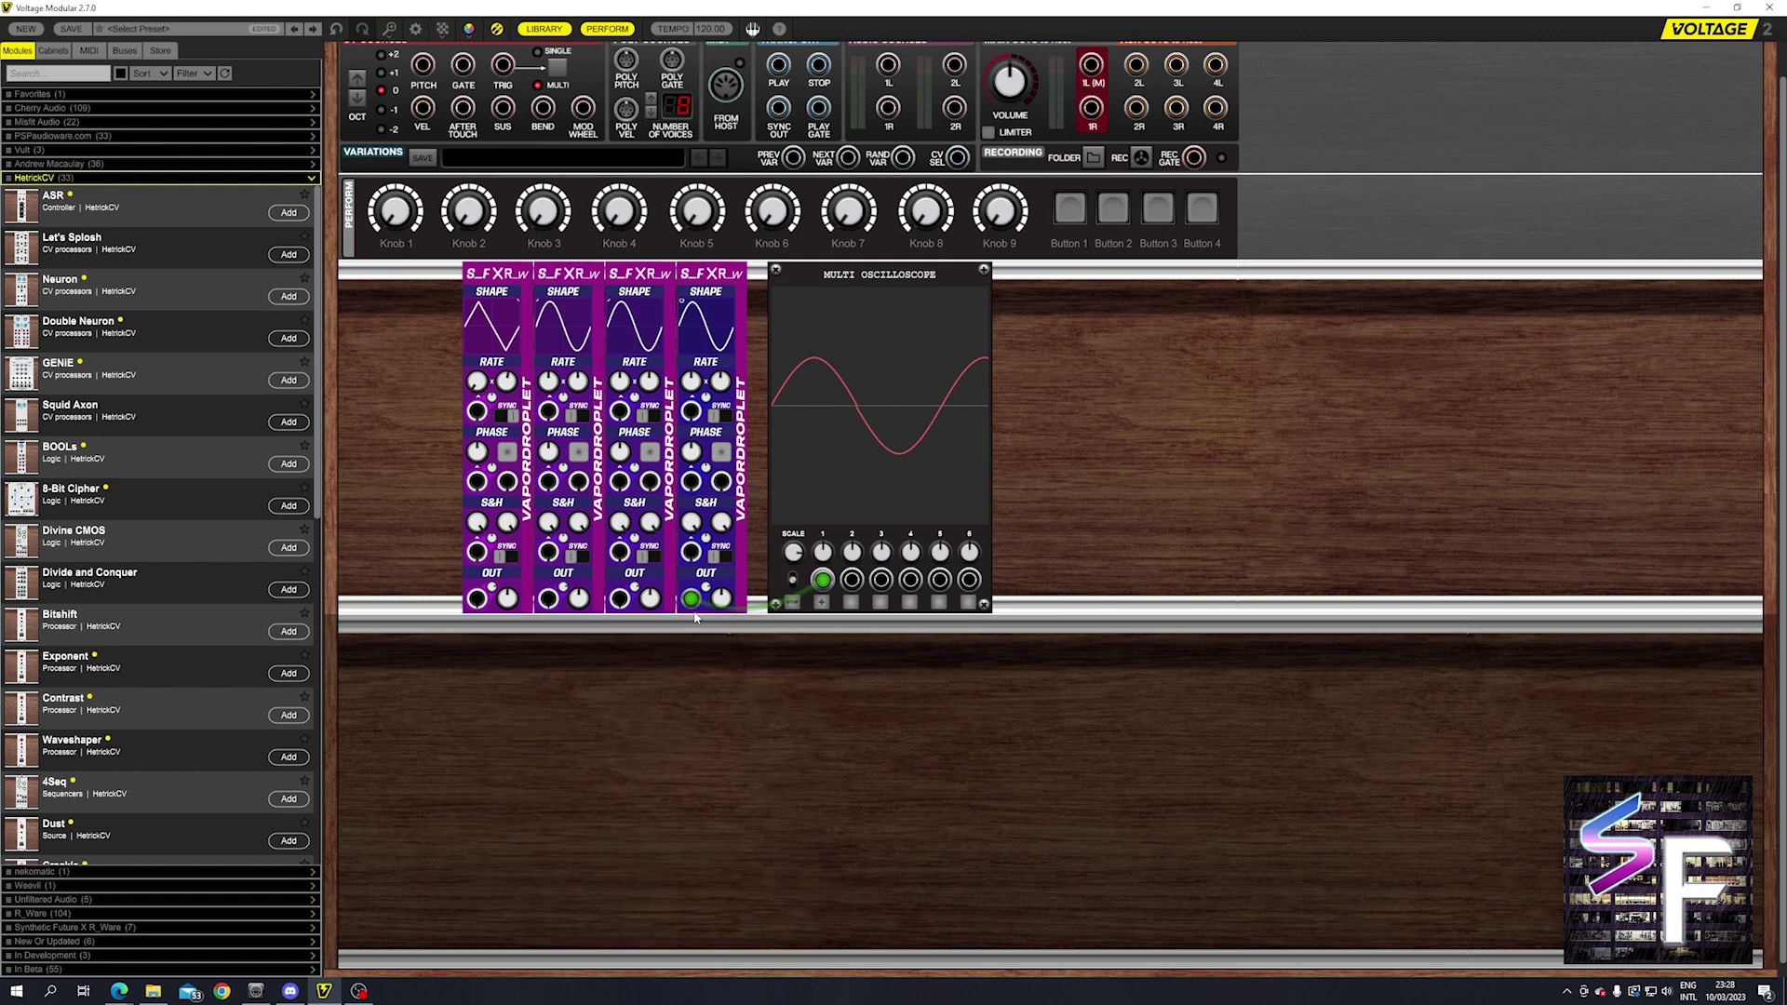
{"action": "left_click", "coordinate": [498, 280]}
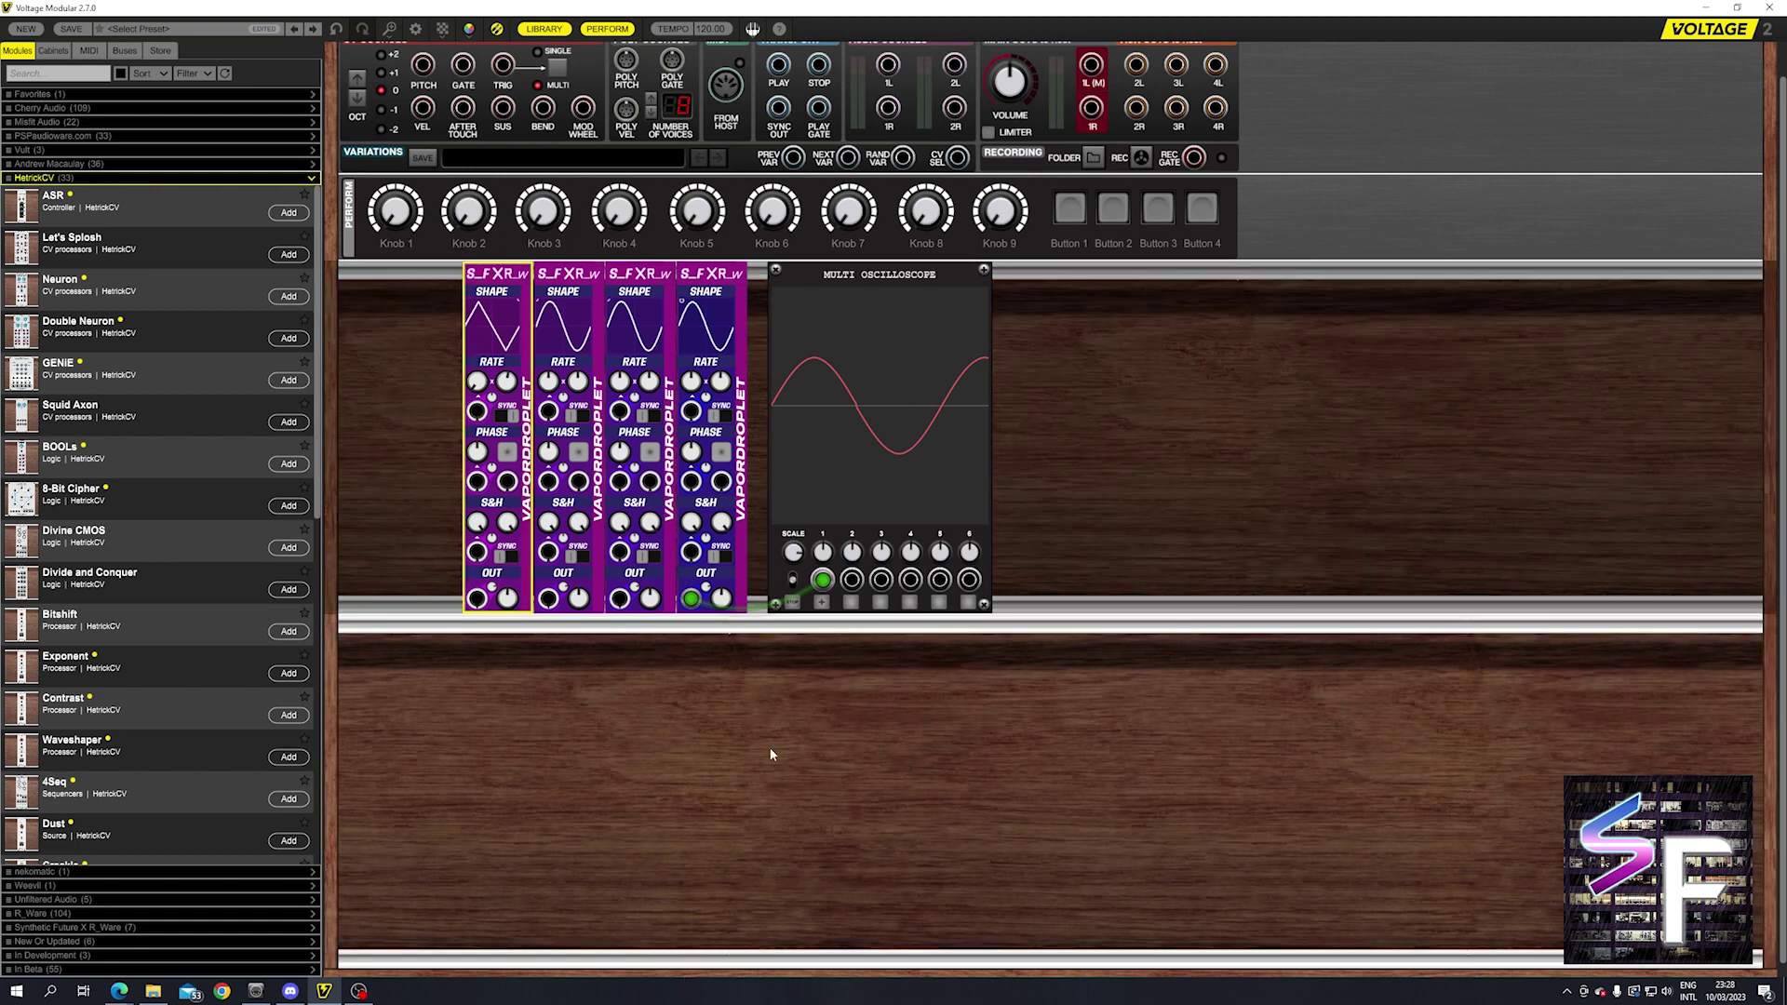
{"action": "left_click", "coordinate": [1269, 496]}
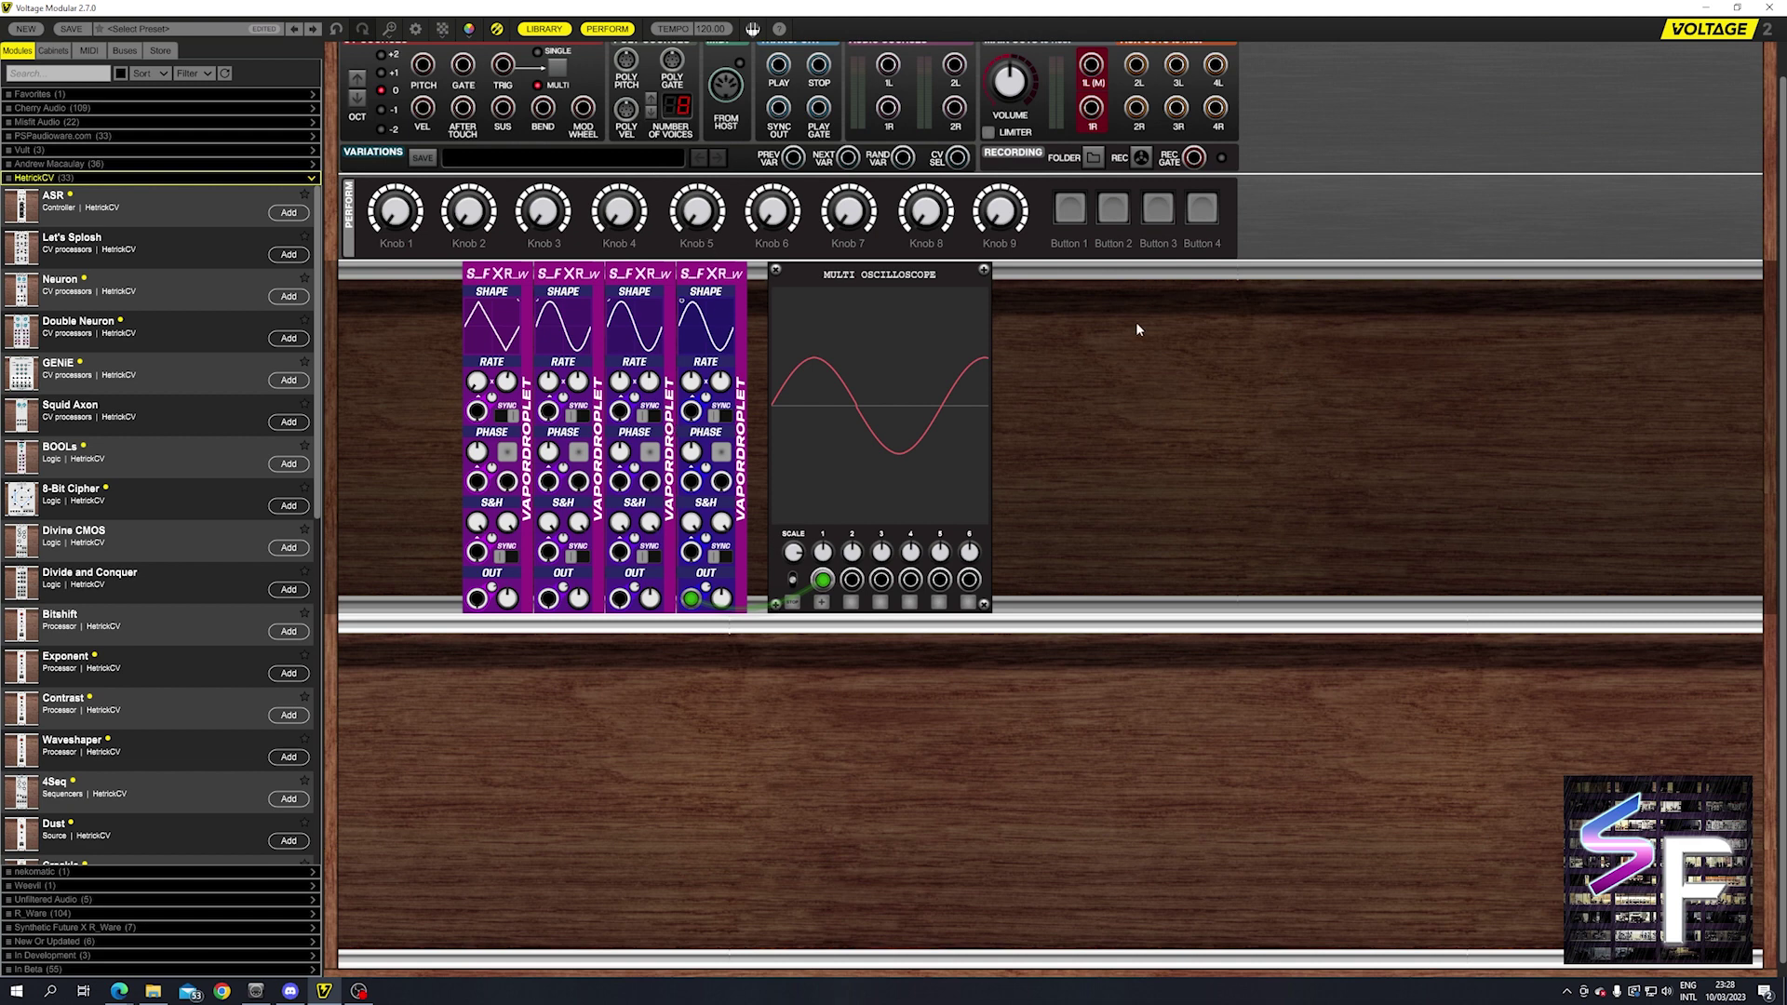
Step: Cycle the fourth Vapordroplet's waveform through triangle, saw and square, and return it to sine
{"action": "scroll", "coordinate": [1138, 328], "scroll_direction": "up", "scroll_amount": 1}
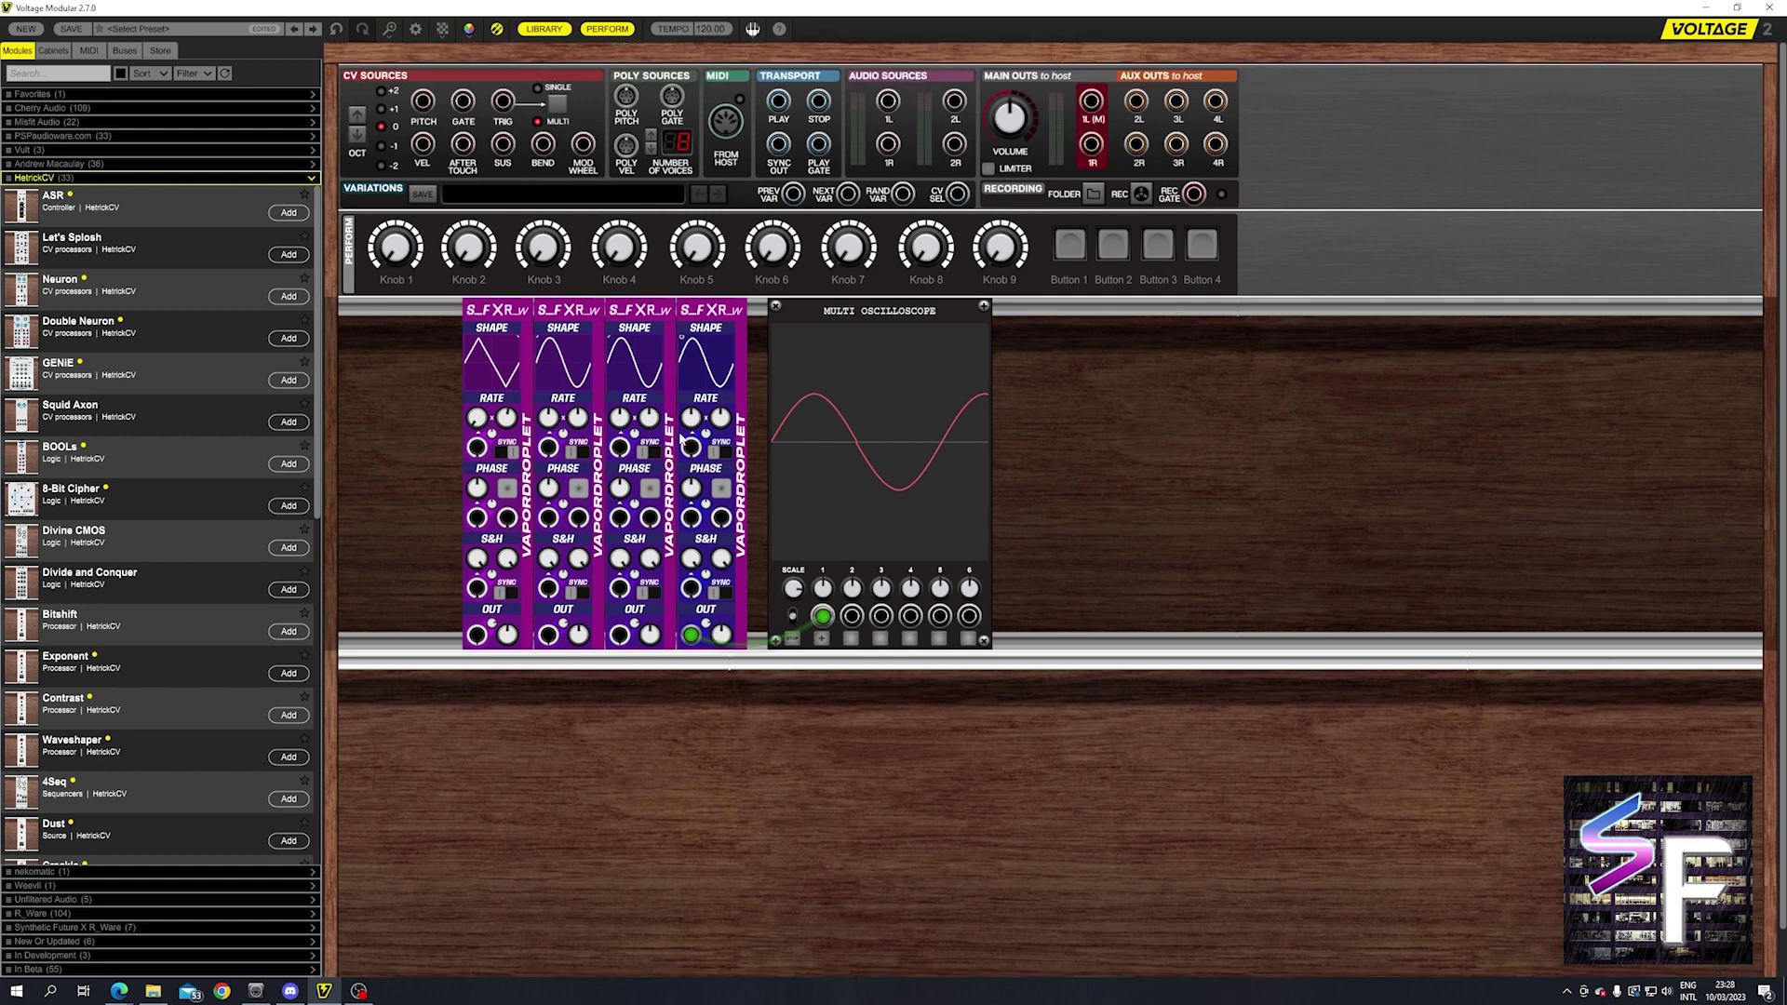
{"action": "scroll", "coordinate": [684, 441], "scroll_direction": "up", "scroll_amount": 1}
{"action": "scroll", "coordinate": [697, 428], "scroll_direction": "up", "scroll_amount": 1}
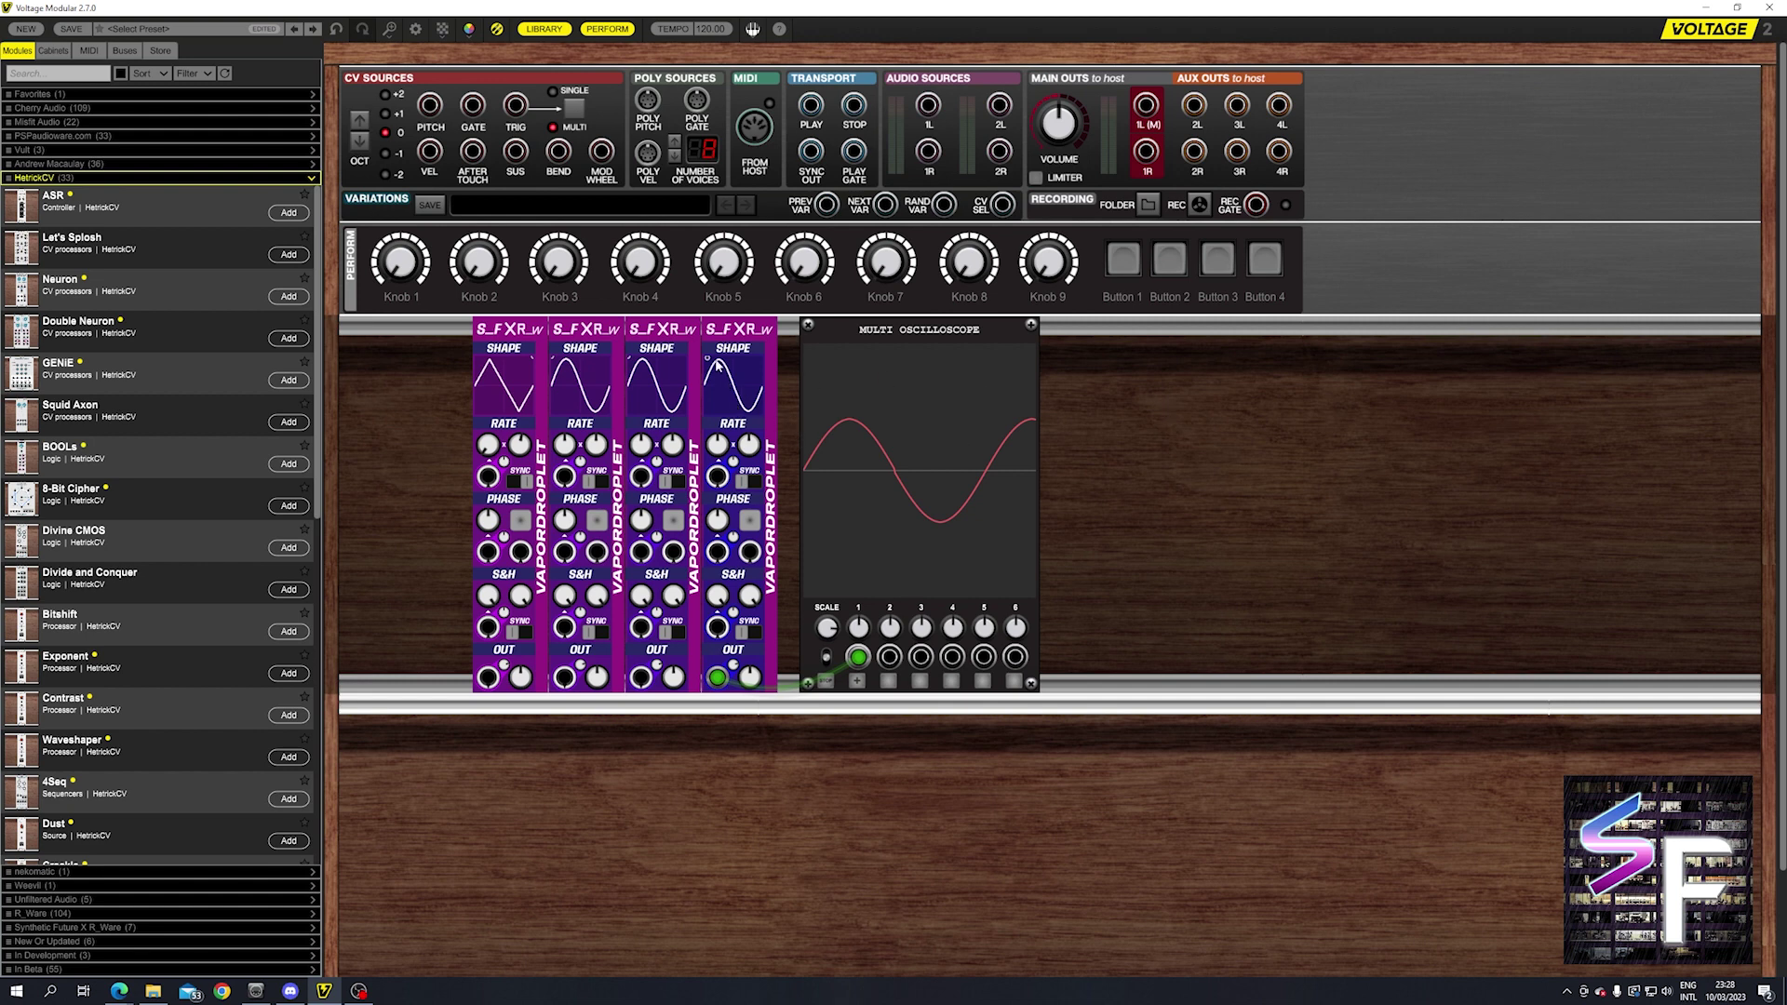
{"action": "left_click", "coordinate": [758, 355]}
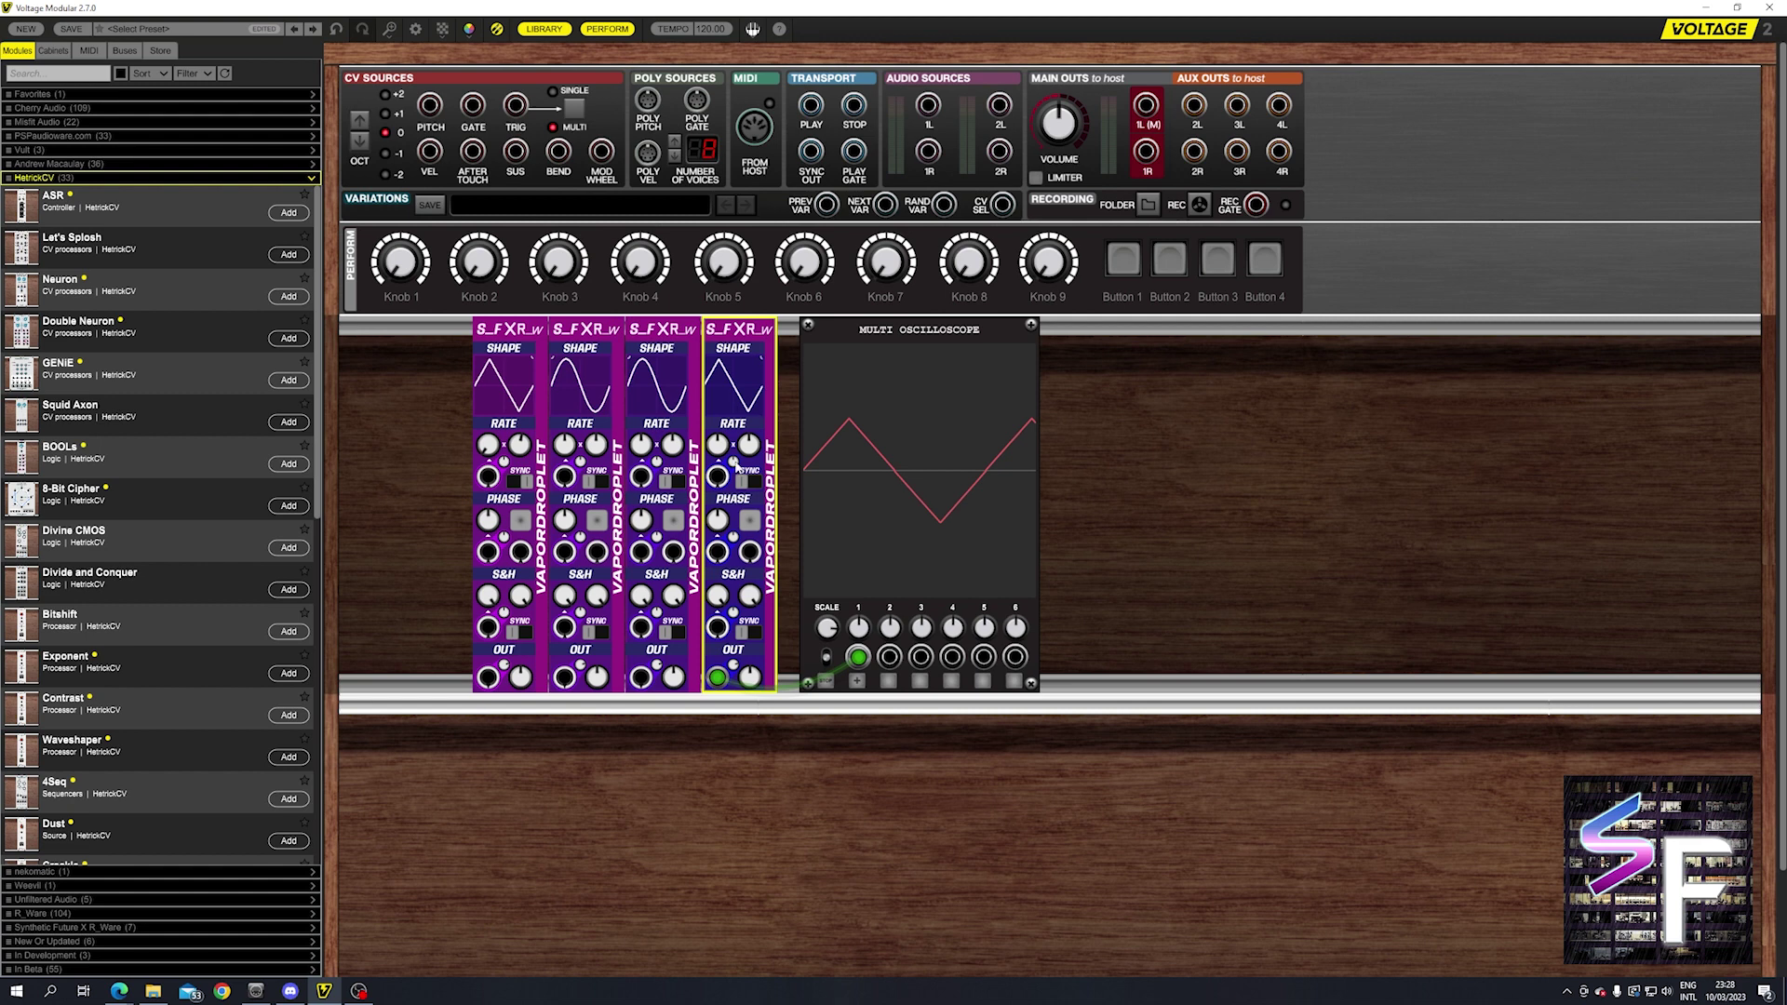
{"action": "left_click", "coordinate": [711, 418]}
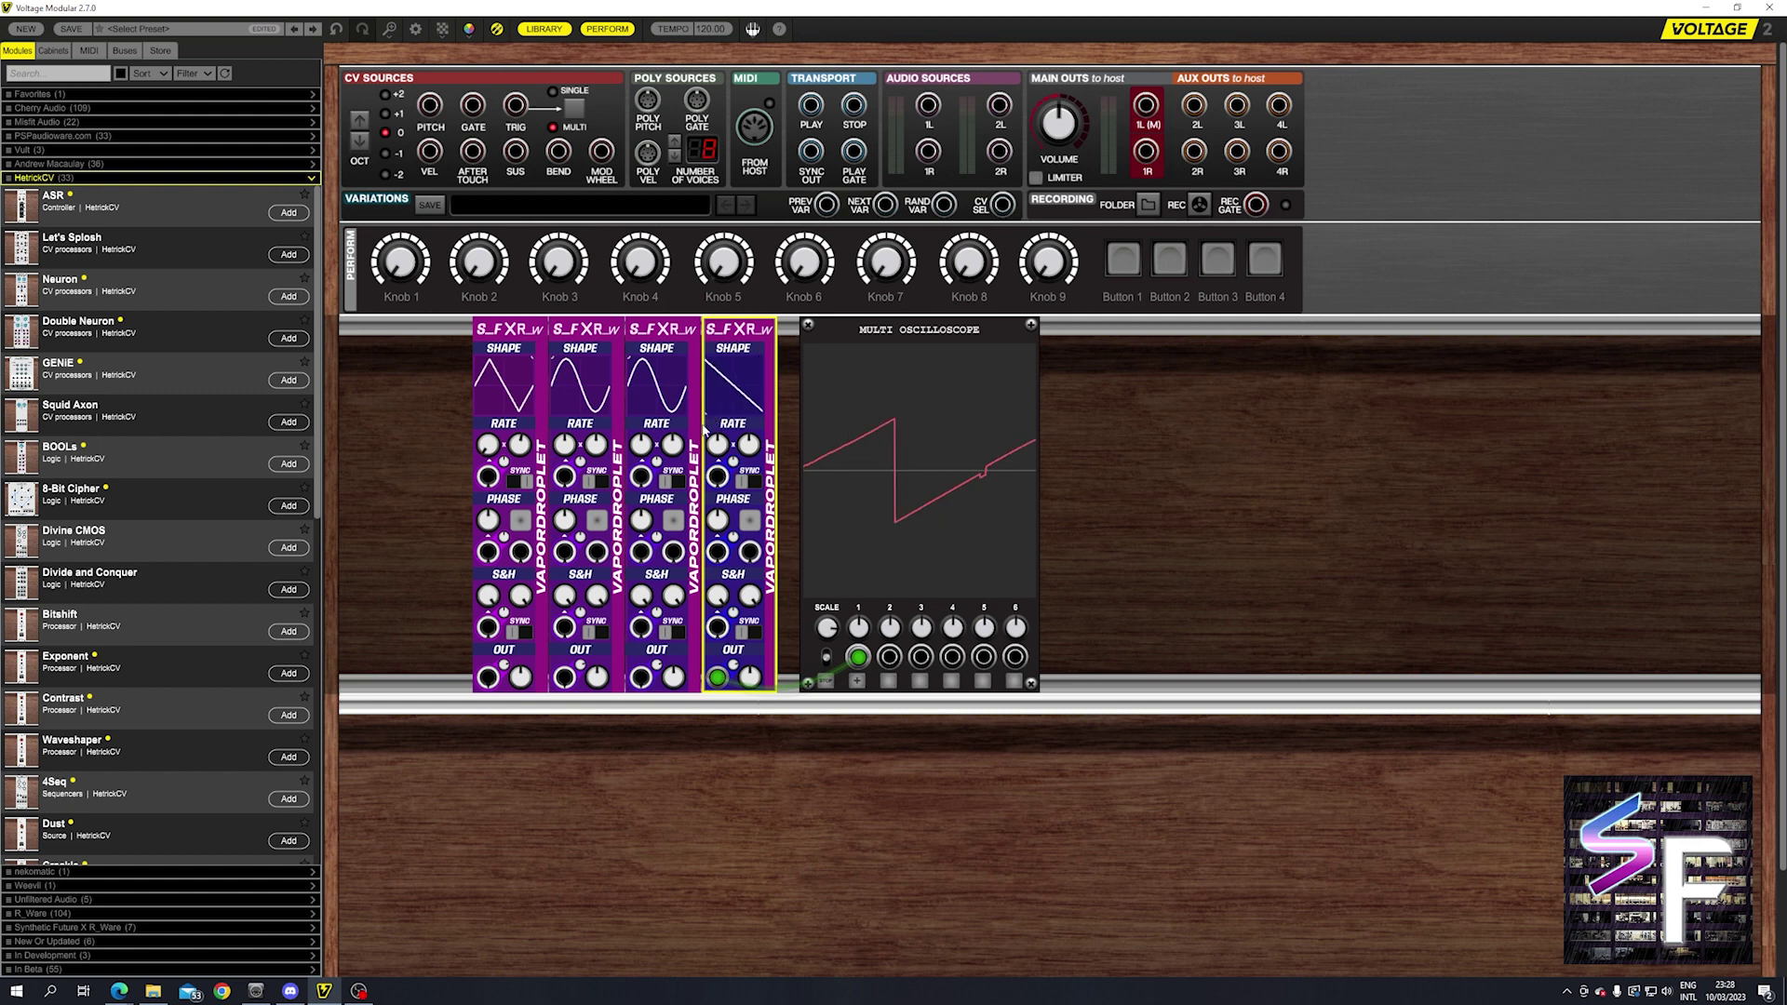
{"action": "left_click", "coordinate": [762, 412]}
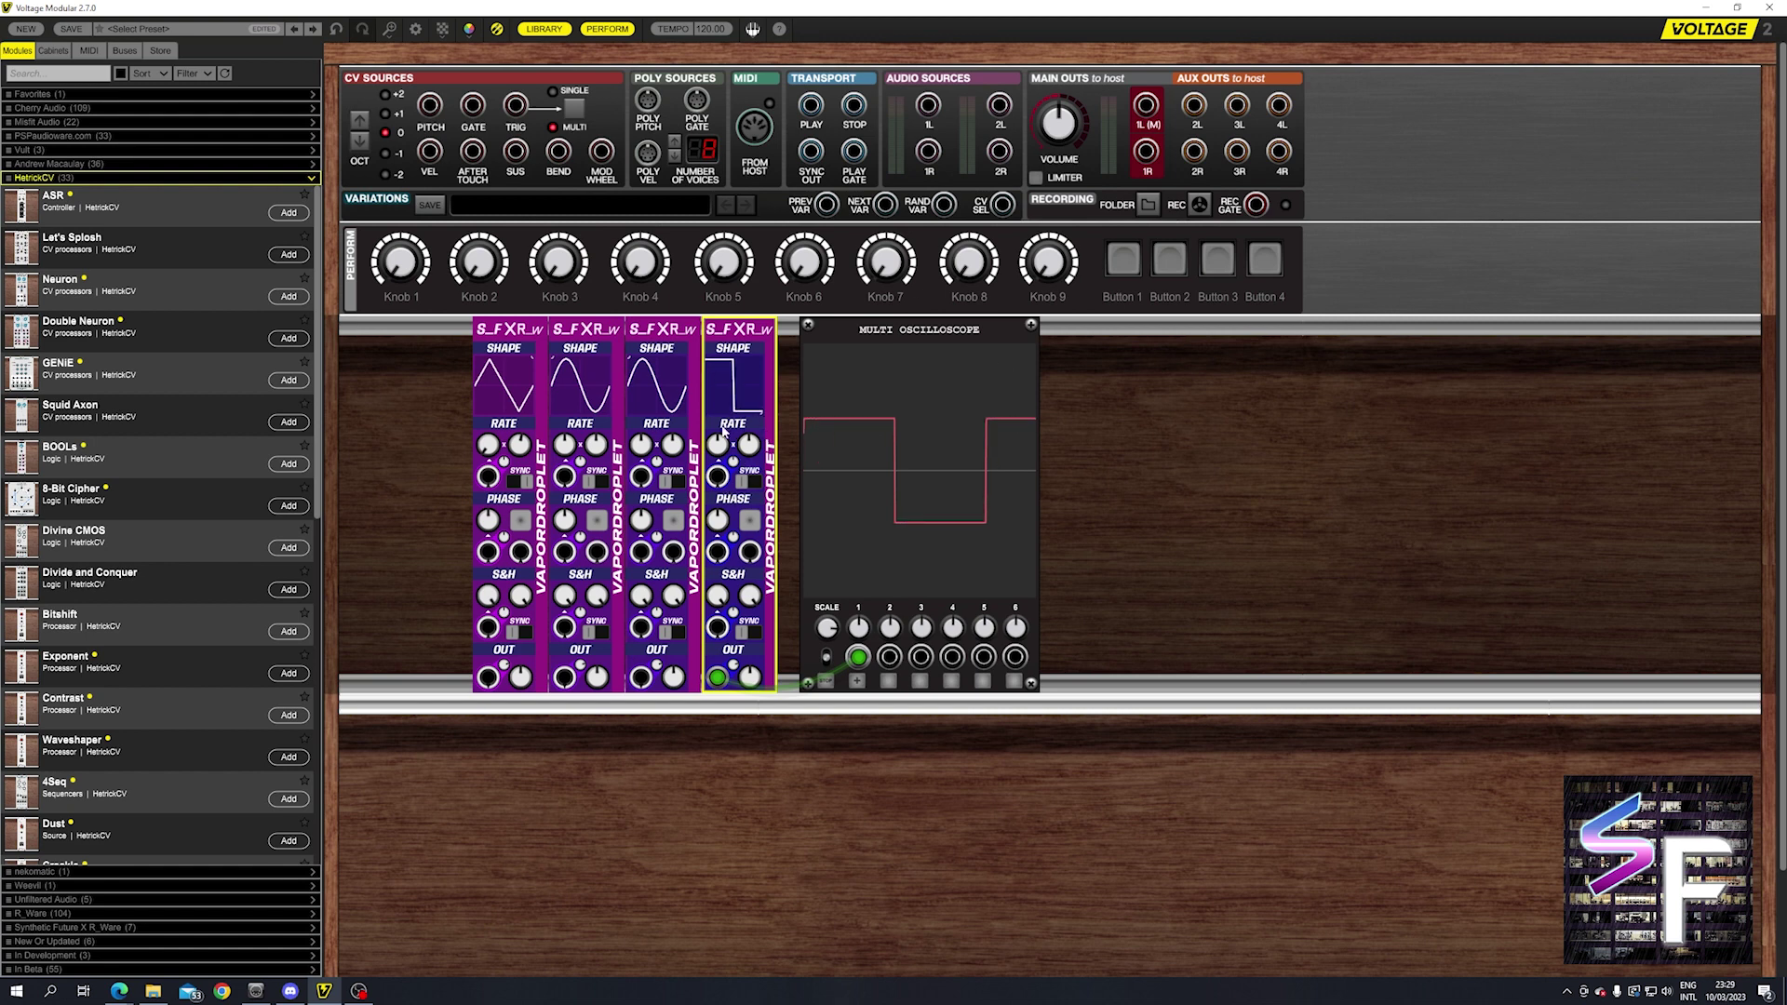
{"action": "mouse_move", "coordinate": [722, 412]}
{"action": "left_mouse_down"}
{"action": "mouse_move", "coordinate": [757, 368]}
{"action": "mouse_move", "coordinate": [754, 411]}
{"action": "mouse_move", "coordinate": [761, 360]}
{"action": "mouse_move", "coordinate": [734, 393]}
{"action": "mouse_move", "coordinate": [723, 369]}
{"action": "mouse_move", "coordinate": [750, 361]}
{"action": "mouse_move", "coordinate": [749, 413]}
{"action": "mouse_move", "coordinate": [728, 414]}
{"action": "mouse_move", "coordinate": [719, 372]}
{"action": "mouse_move", "coordinate": [760, 406]}
{"action": "mouse_move", "coordinate": [735, 416]}
{"action": "mouse_move", "coordinate": [712, 408]}
{"action": "mouse_move", "coordinate": [695, 344]}
{"action": "left_mouse_up"}
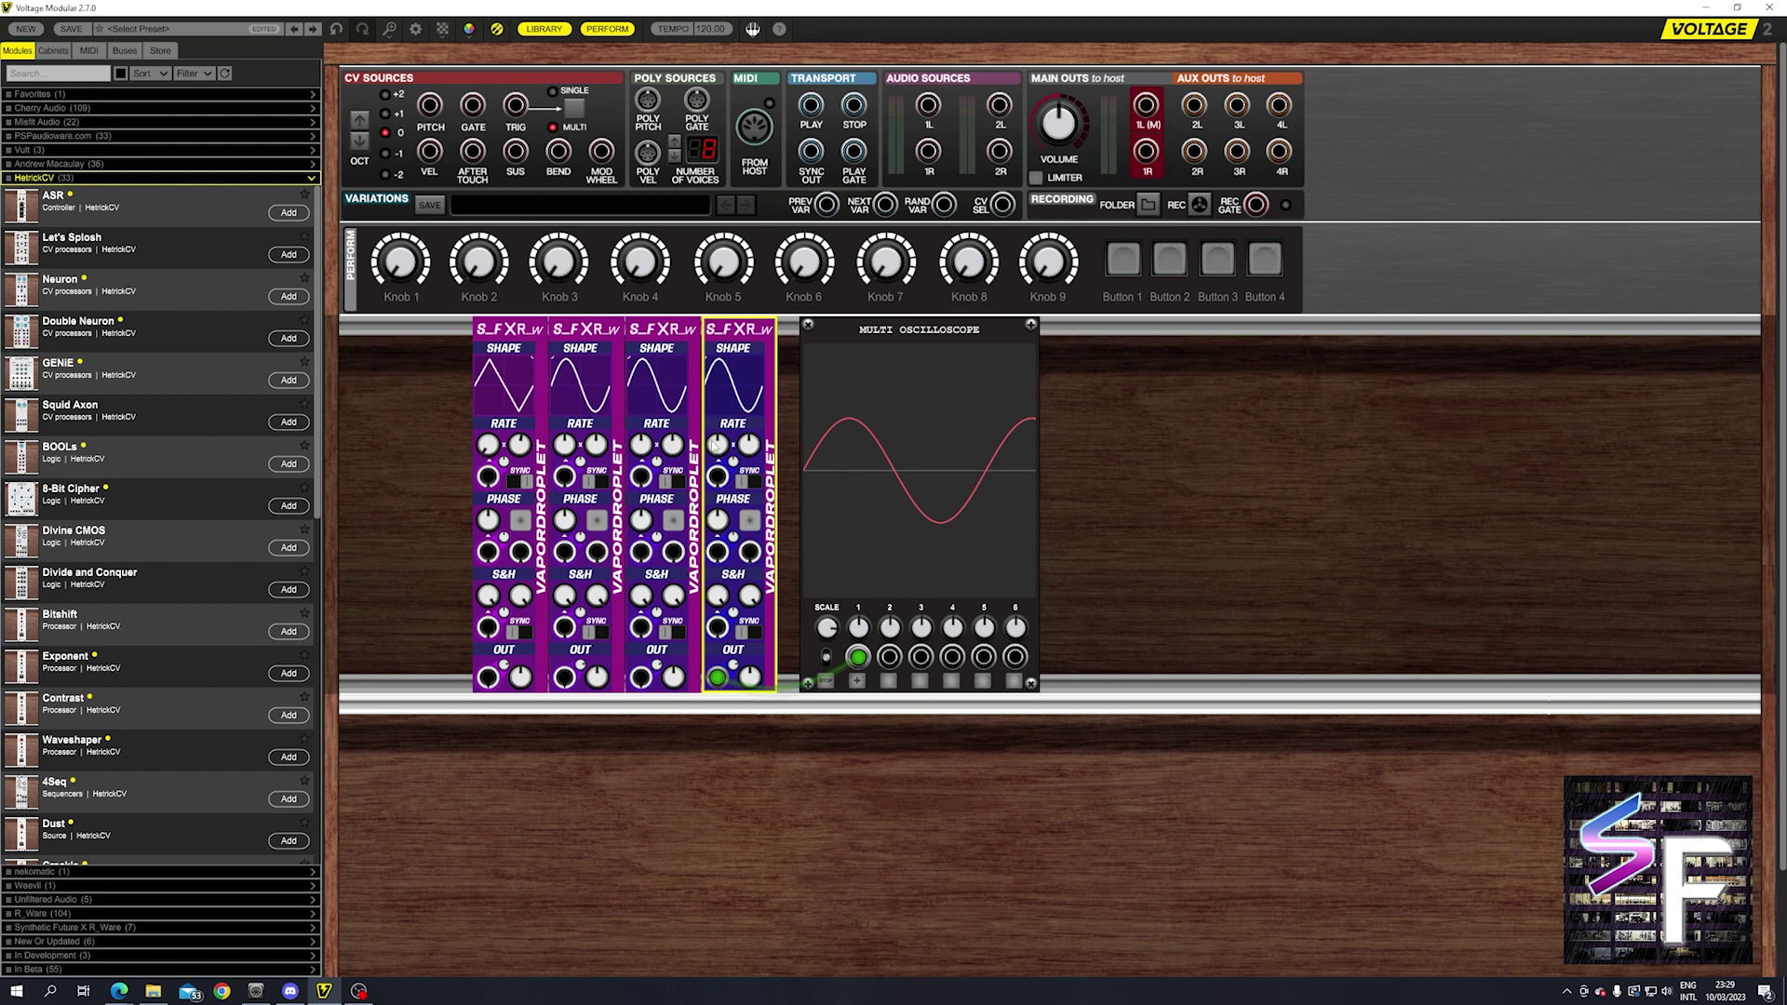
Step: Sweep the fourth Vapordroplet's LFO rate down and back up, and raise its rate range
{"action": "mouse_move", "coordinate": [722, 447]}
{"action": "left_click_drag", "start_coordinate": [723, 454], "coordinate": [701, 707]}
{"action": "left_click_drag", "start_coordinate": [718, 445], "coordinate": [759, 128]}
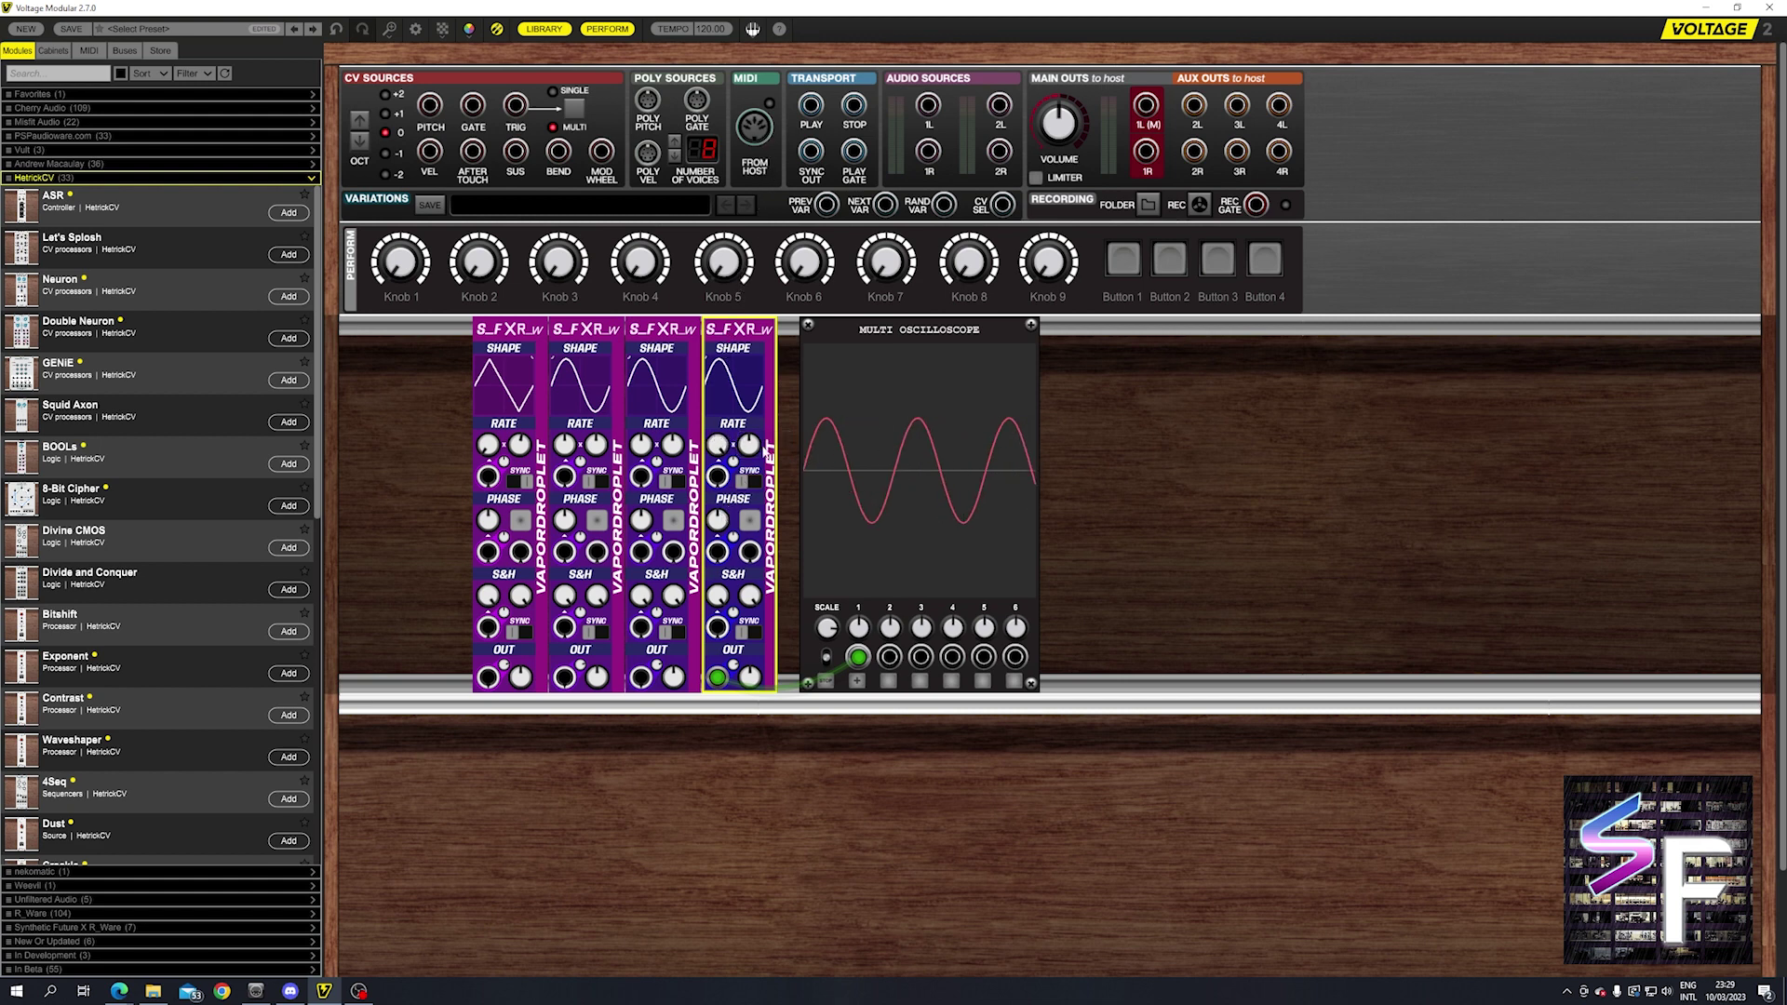
{"action": "mouse_move", "coordinate": [755, 449]}
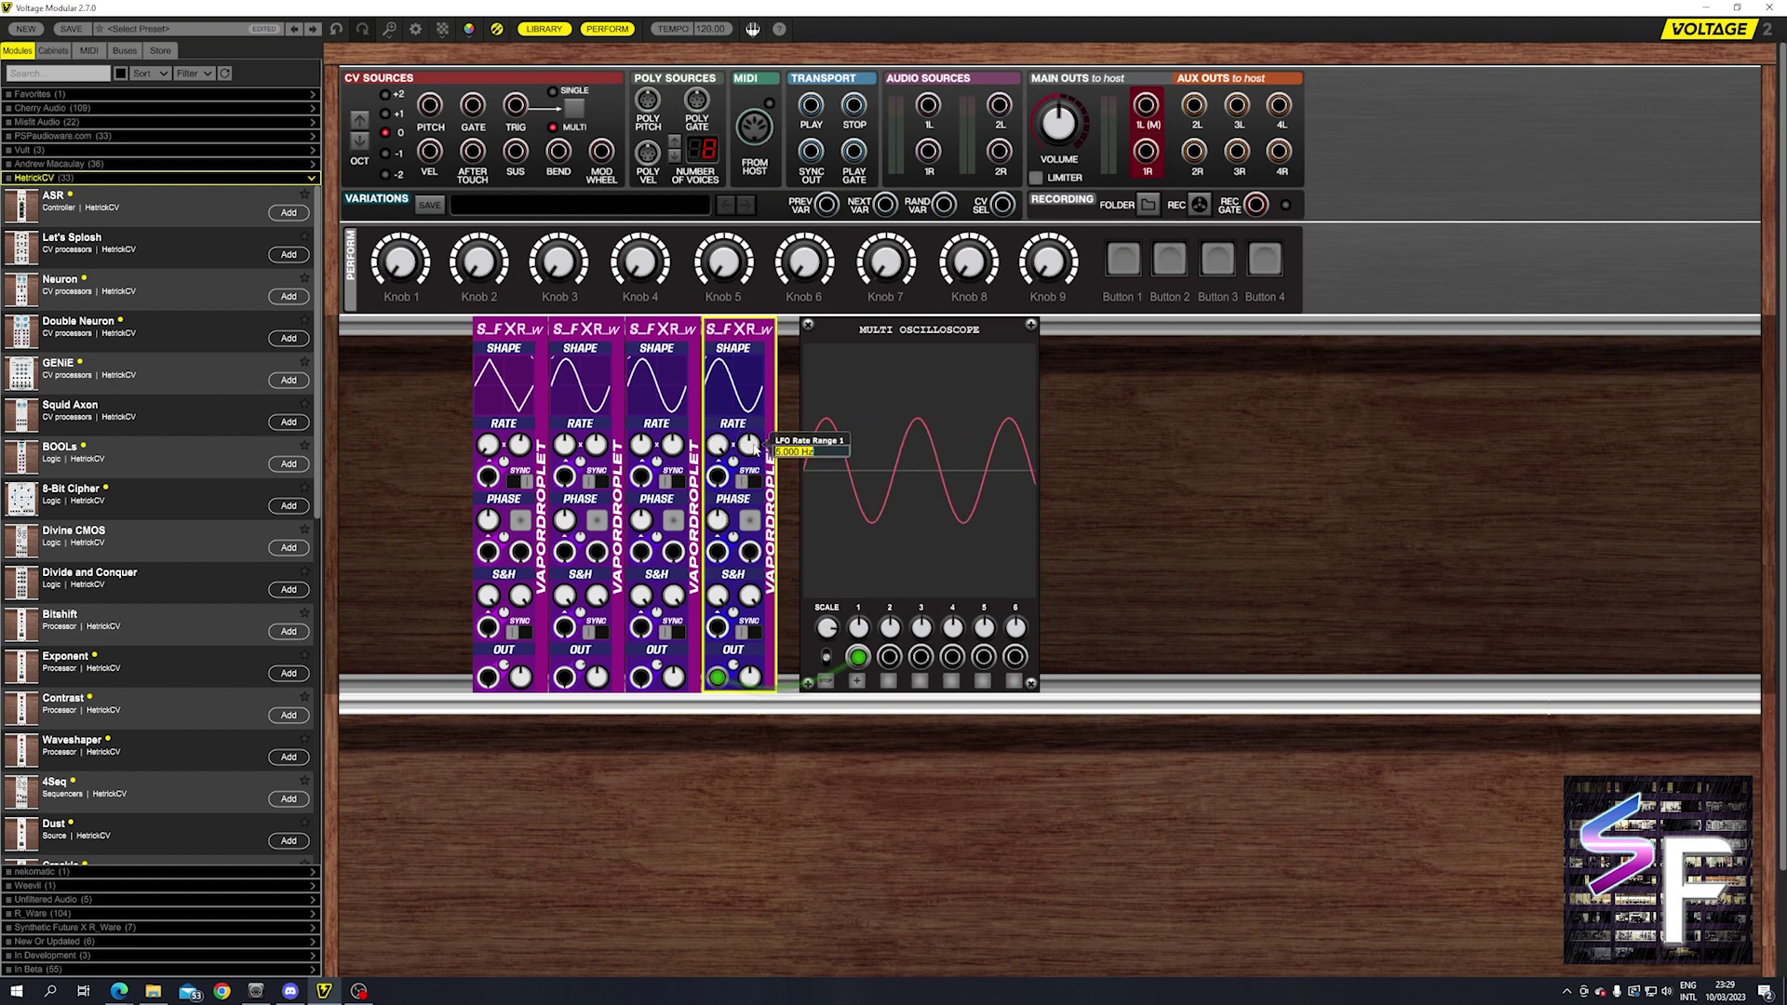
{"action": "key", "text": "Return"}
{"action": "left_click_drag", "start_coordinate": [755, 448], "coordinate": [784, 400]}
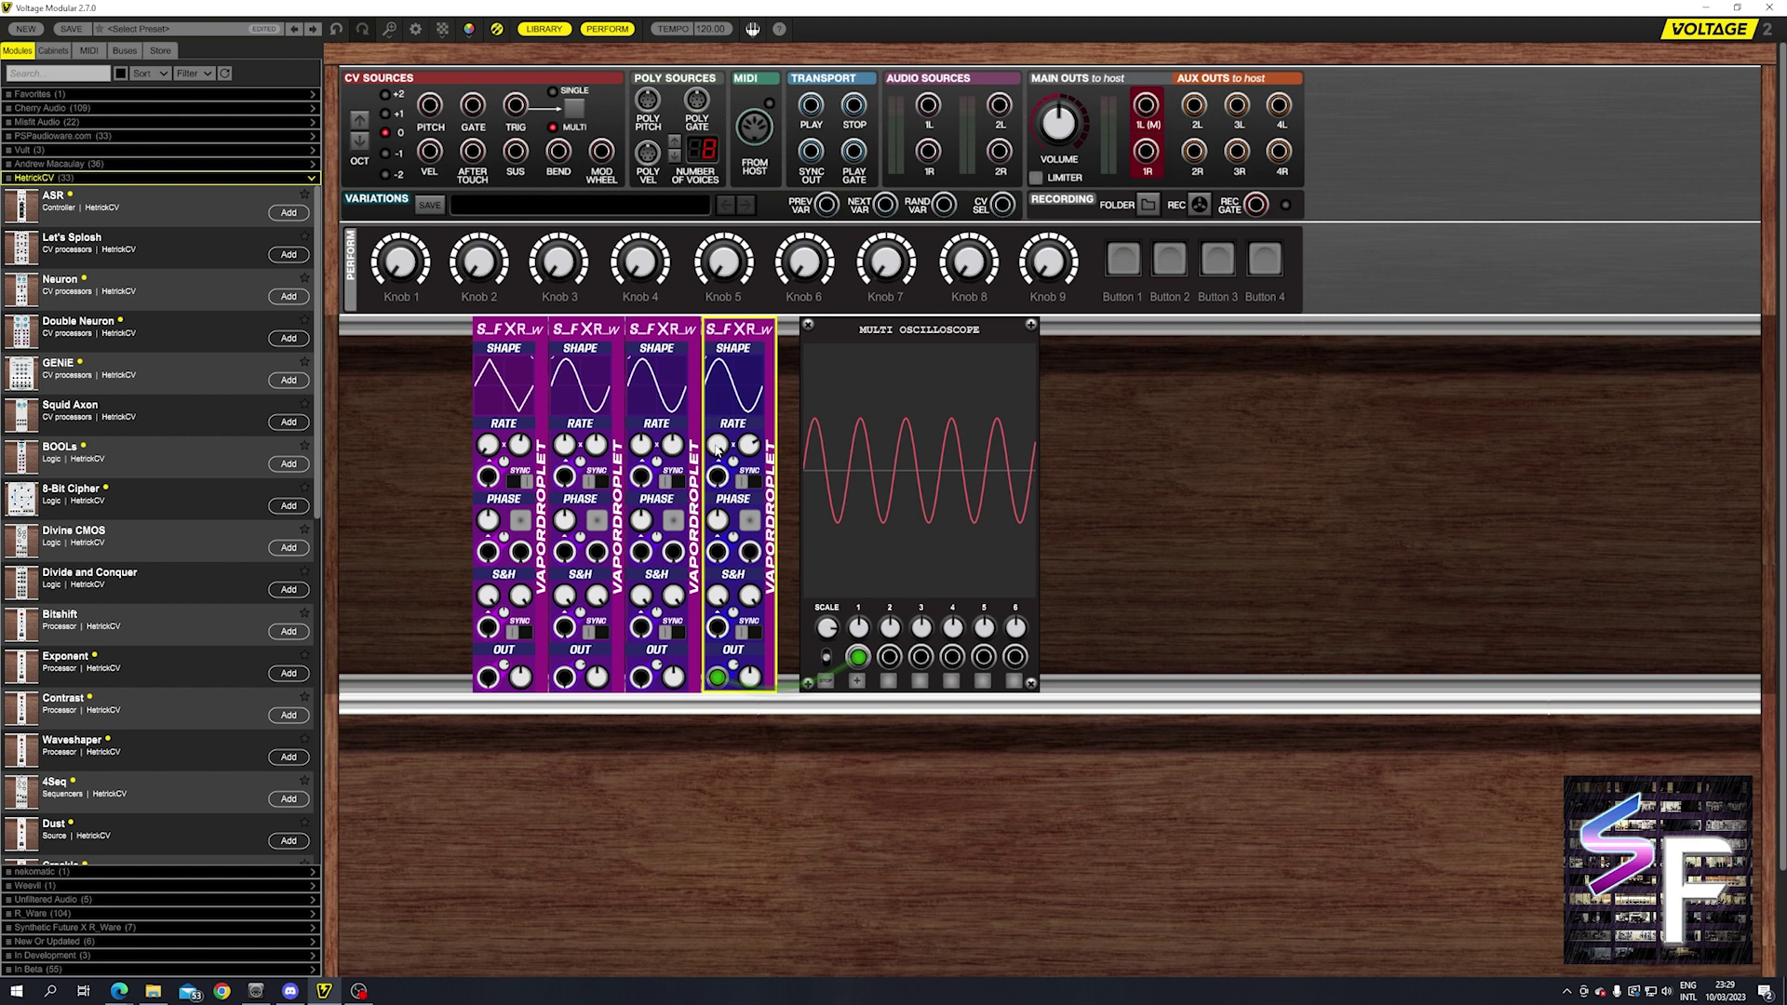
Step: Lower the fourth Vapordroplet's LFO rate to about 4.7 Hz, and raise it to 20 Hz
{"action": "mouse_move", "coordinate": [713, 447]}
{"action": "key", "text": "BackSpace"}
{"action": "key", "text": "Return"}
{"action": "mouse_move", "coordinate": [712, 481]}
{"action": "left_mouse_down"}
{"action": "mouse_move", "coordinate": [708, 856]}
{"action": "mouse_move", "coordinate": [732, 582]}
{"action": "left_mouse_up"}
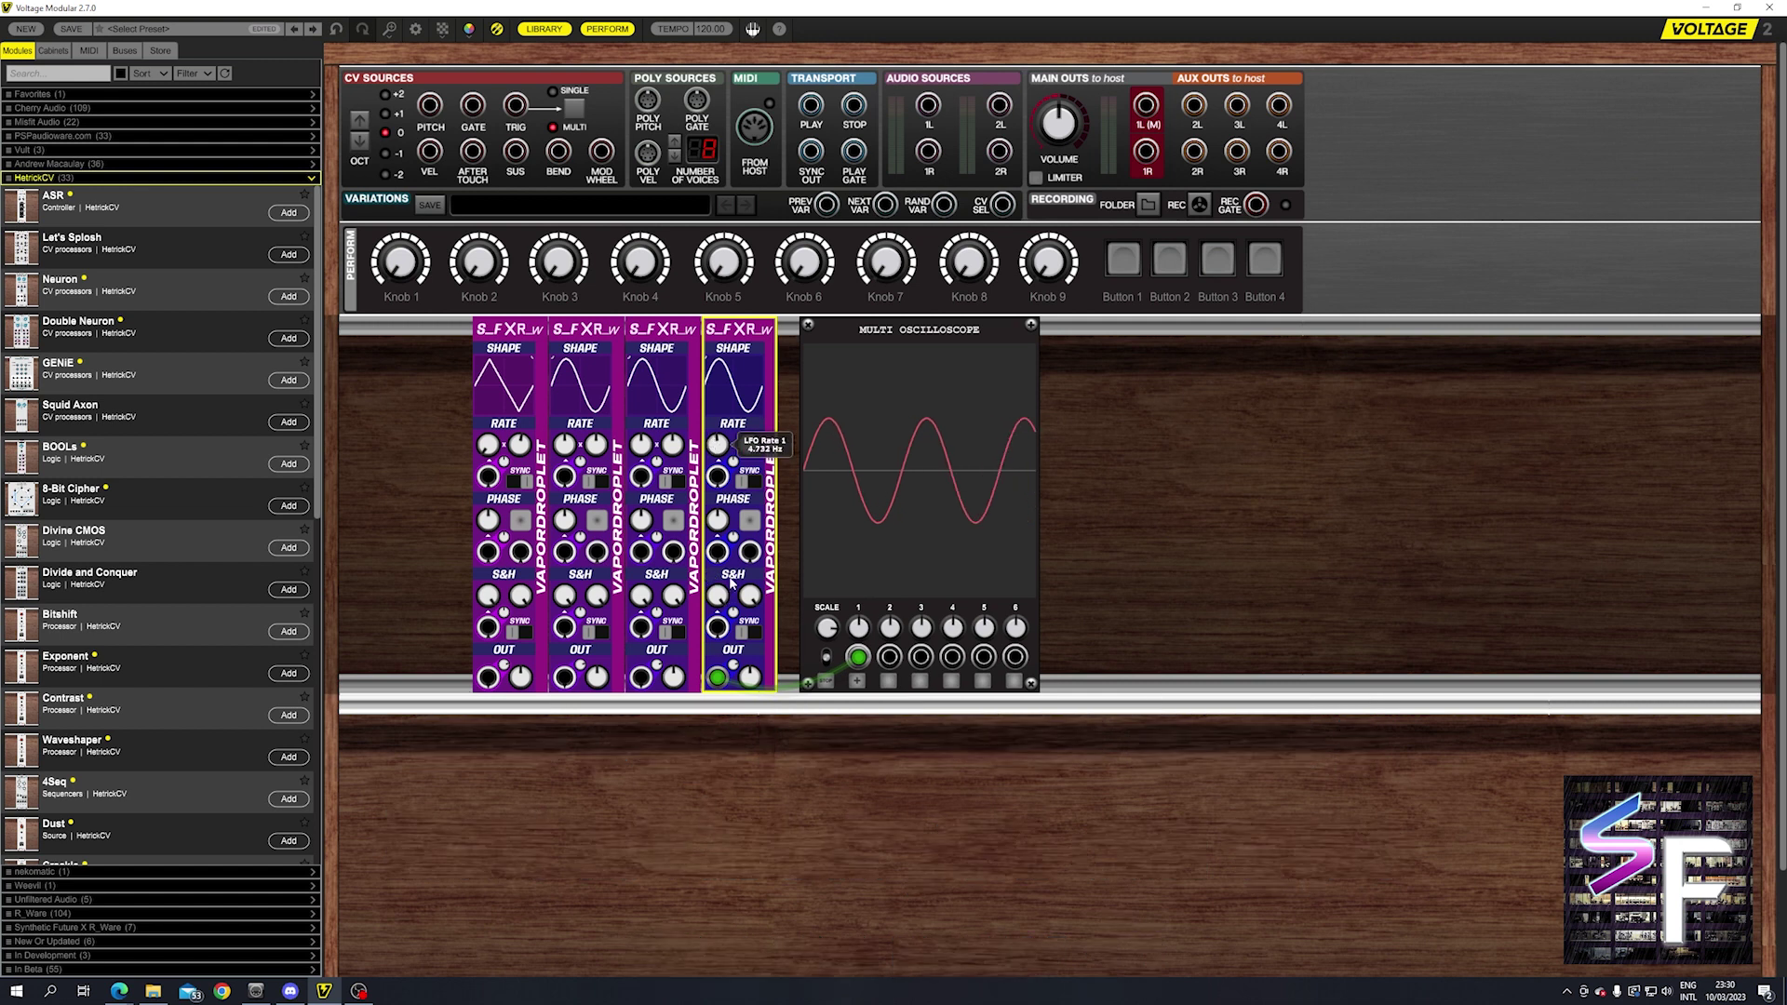
{"action": "left_click_drag", "start_coordinate": [749, 445], "coordinate": [823, 223]}
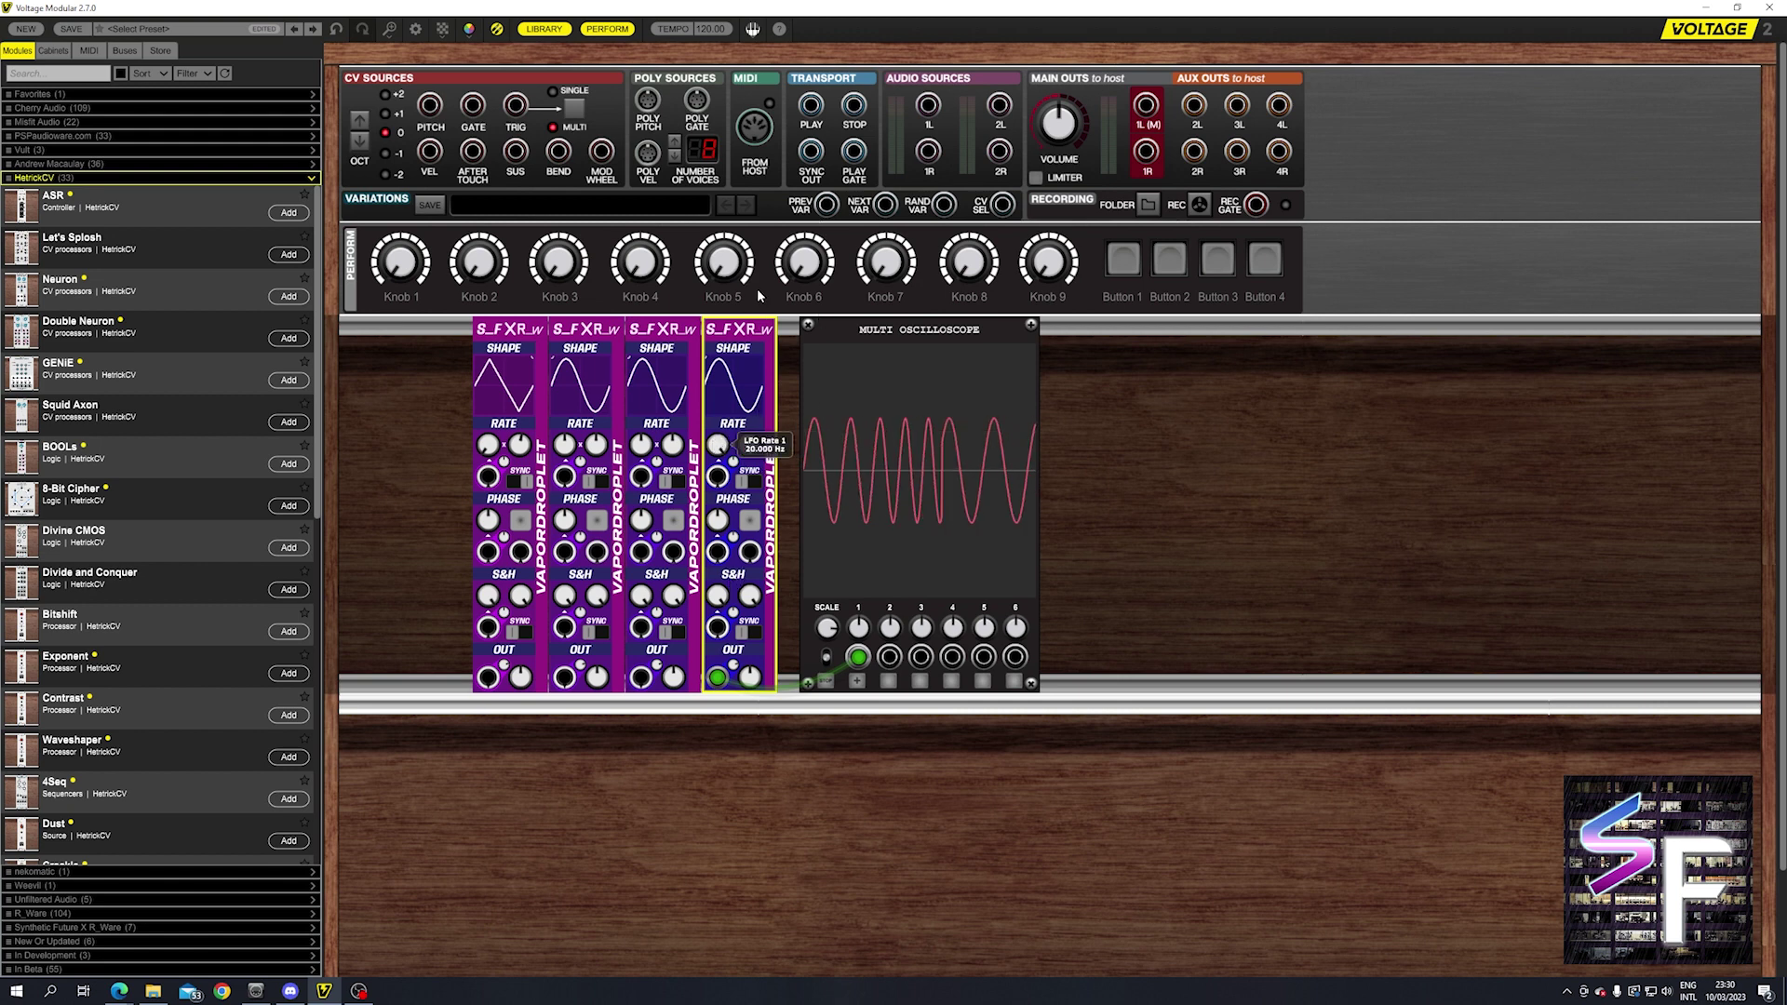
Step: Reduce the fourth Vapordroplet's LFO rate range to about 2 Hz and readjust the LFO rate within it
{"action": "left_click_drag", "start_coordinate": [758, 451], "coordinate": [714, 626]}
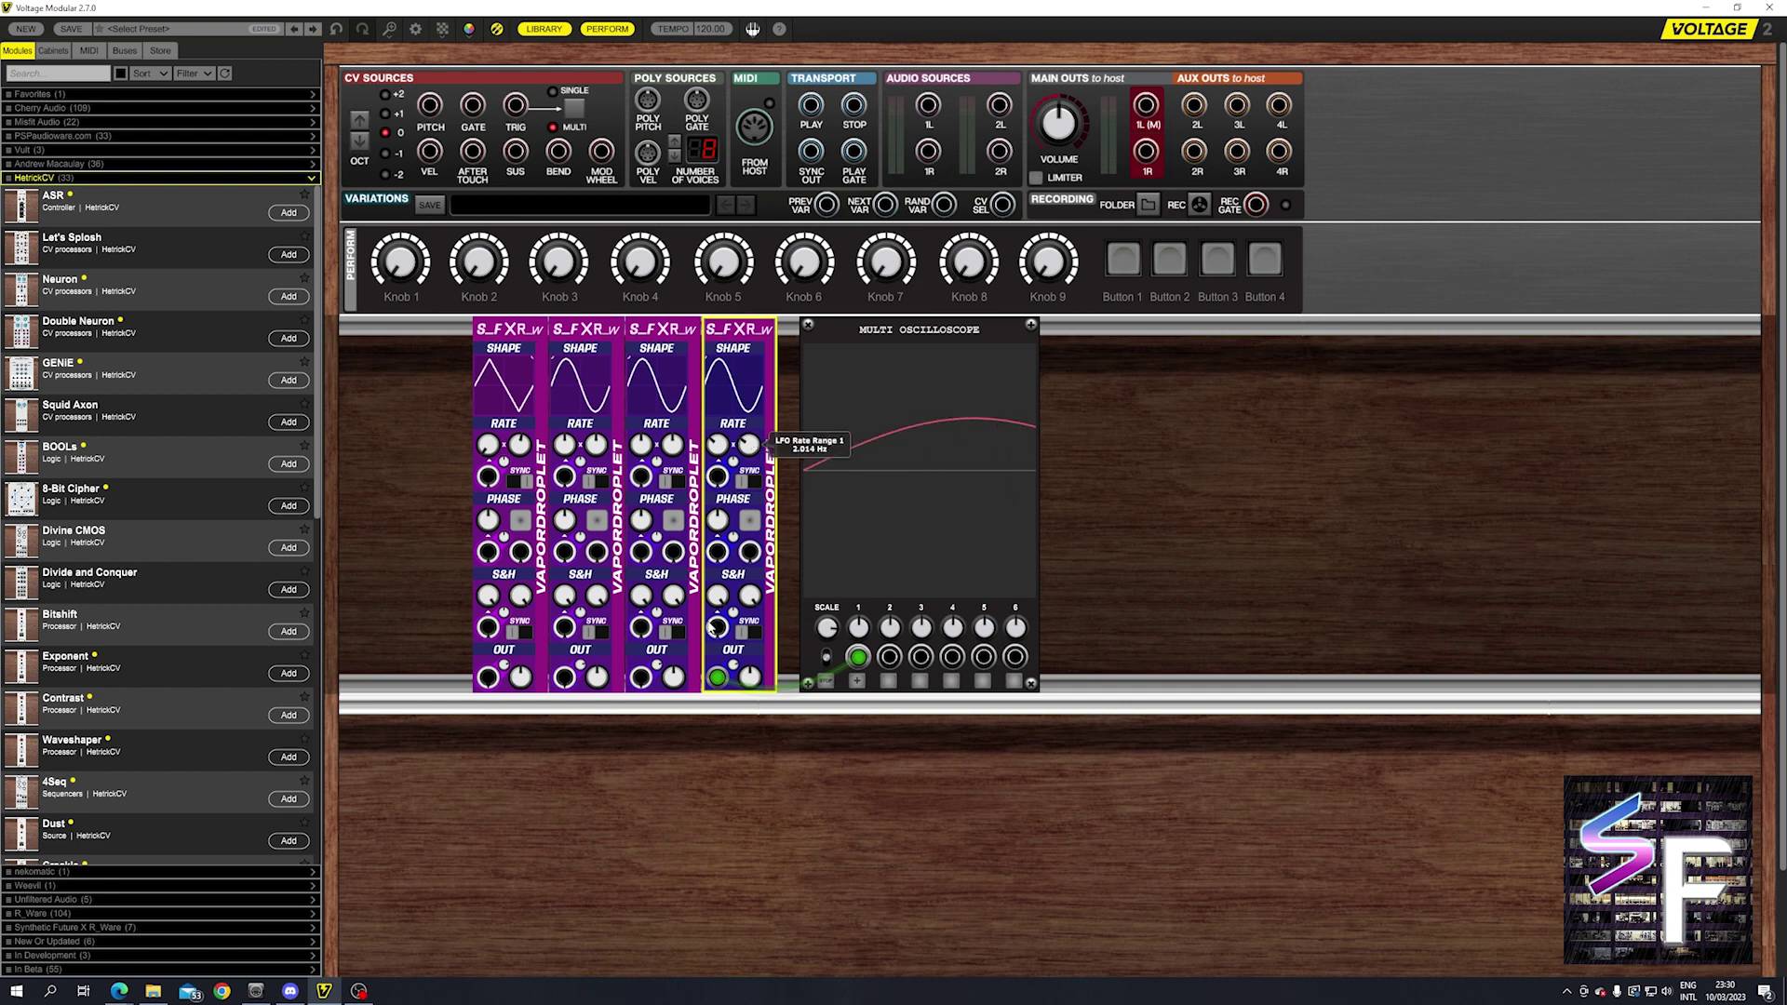
{"action": "left_click_drag", "start_coordinate": [713, 631], "coordinate": [709, 609]}
{"action": "mouse_move", "coordinate": [715, 444]}
{"action": "left_mouse_down"}
{"action": "mouse_move", "coordinate": [738, 298]}
{"action": "mouse_move", "coordinate": [729, 521]}
{"action": "left_mouse_up"}
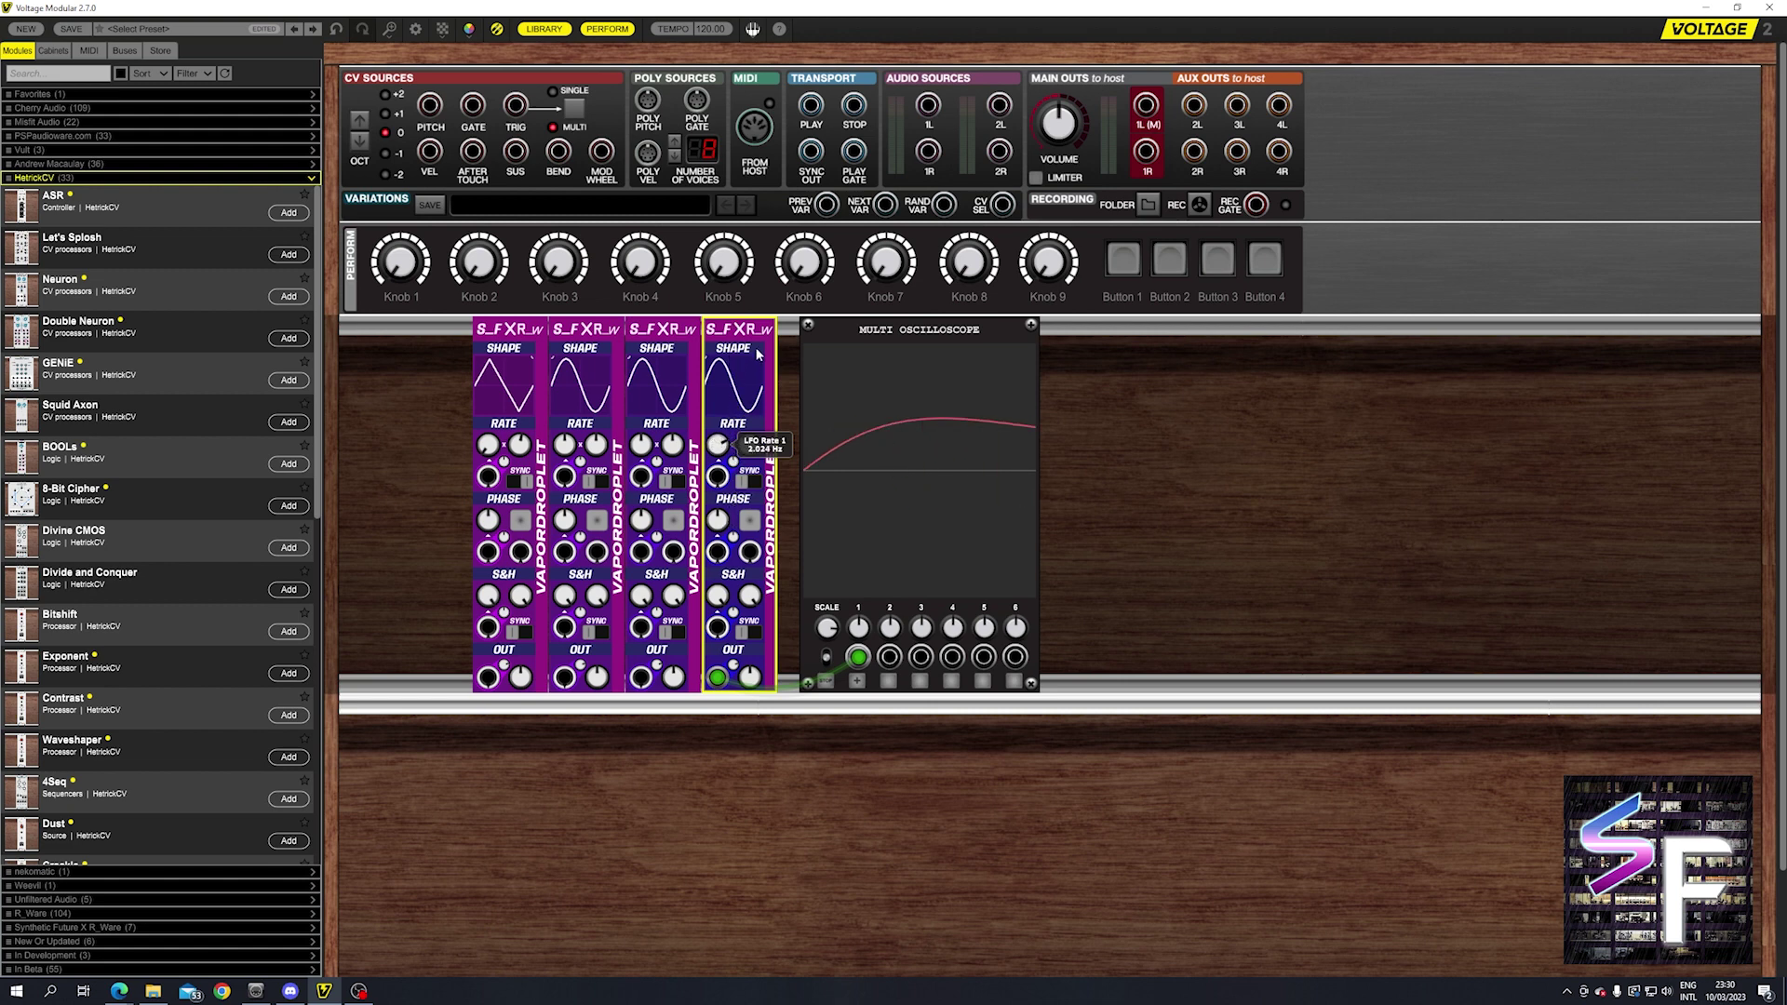
{"action": "left_click_drag", "start_coordinate": [758, 353], "coordinate": [718, 521]}
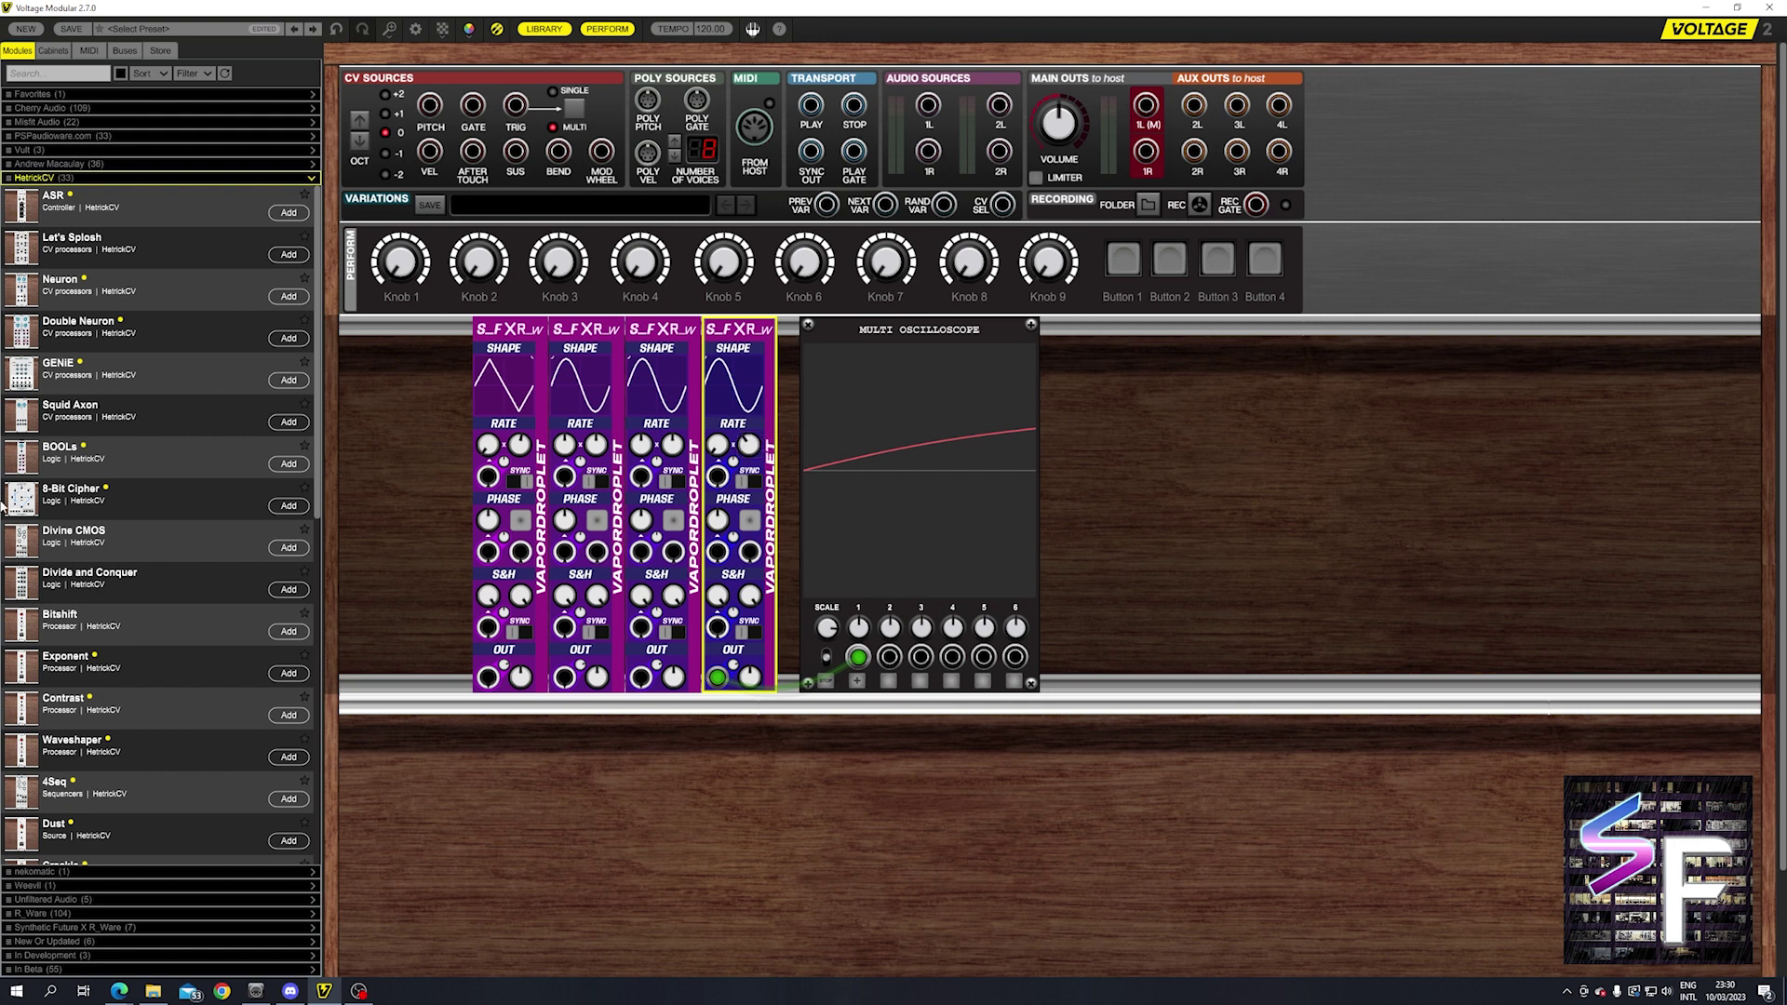
Step: Measure the fourth Vapordroplet's output by patching it to the first CV In of an added Dual Voltmeter, and remove the meter
{"action": "left_click", "coordinate": [66, 164]}
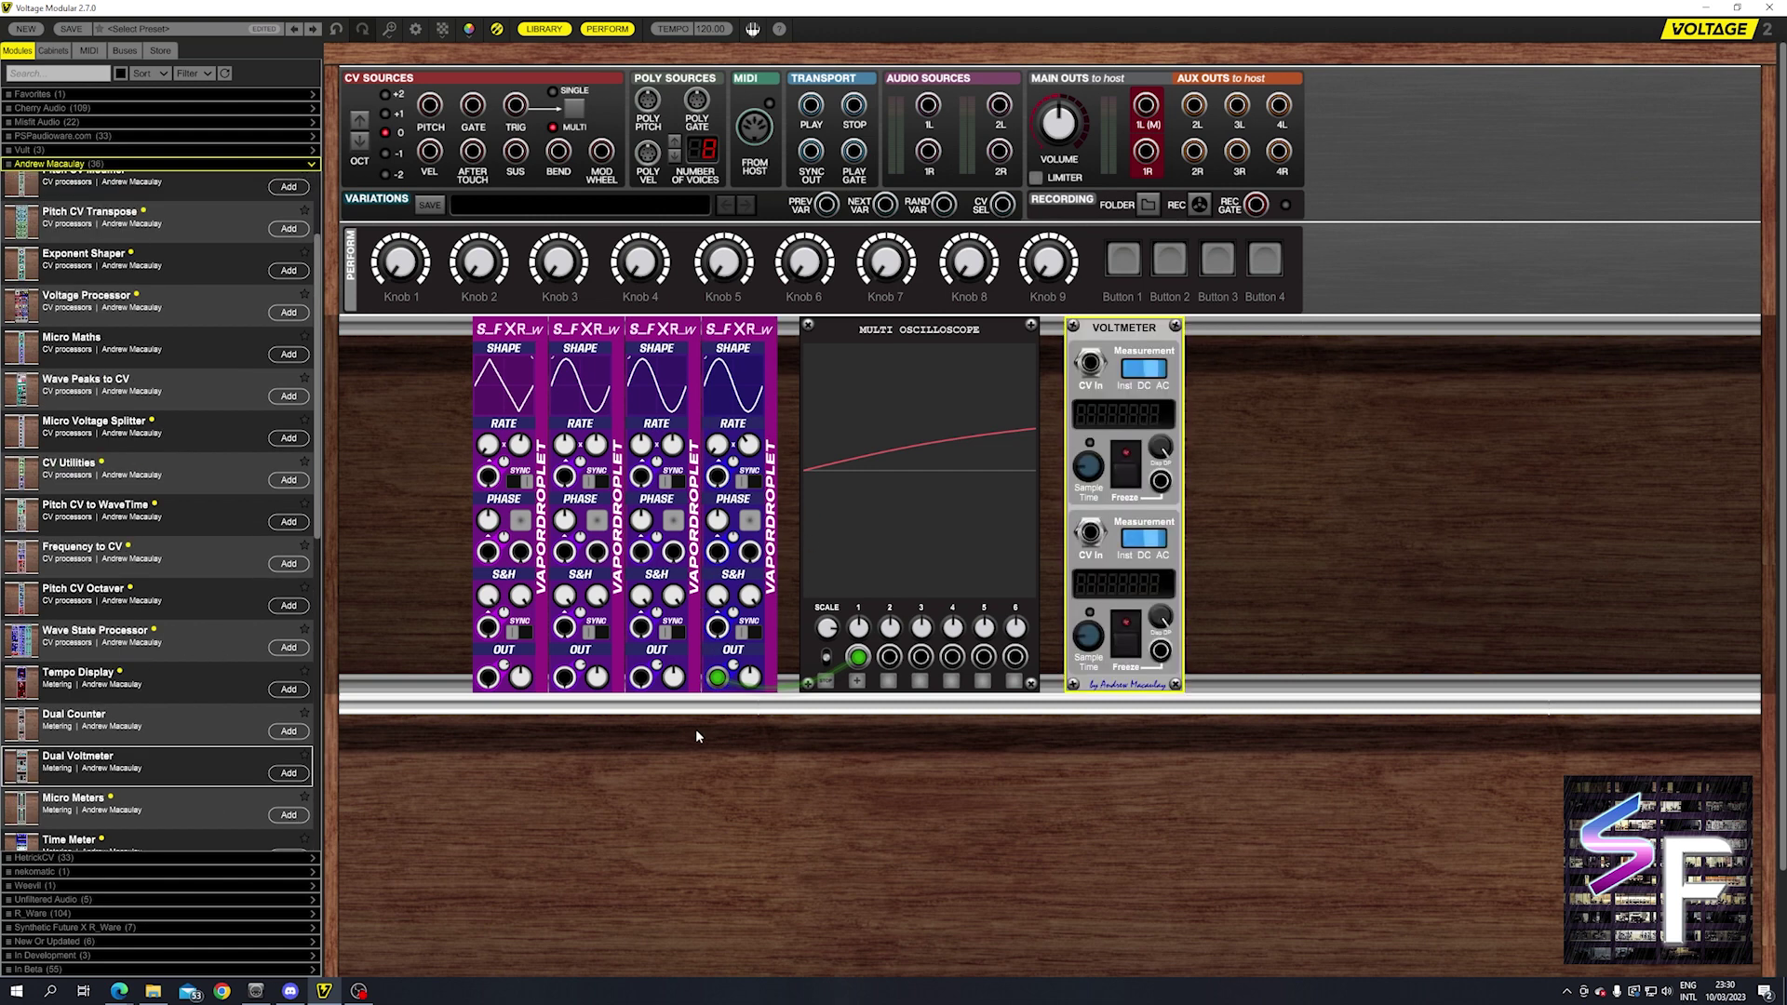
{"action": "left_click", "coordinate": [715, 680]}
{"action": "left_click_drag", "start_coordinate": [717, 677], "coordinate": [1093, 363]}
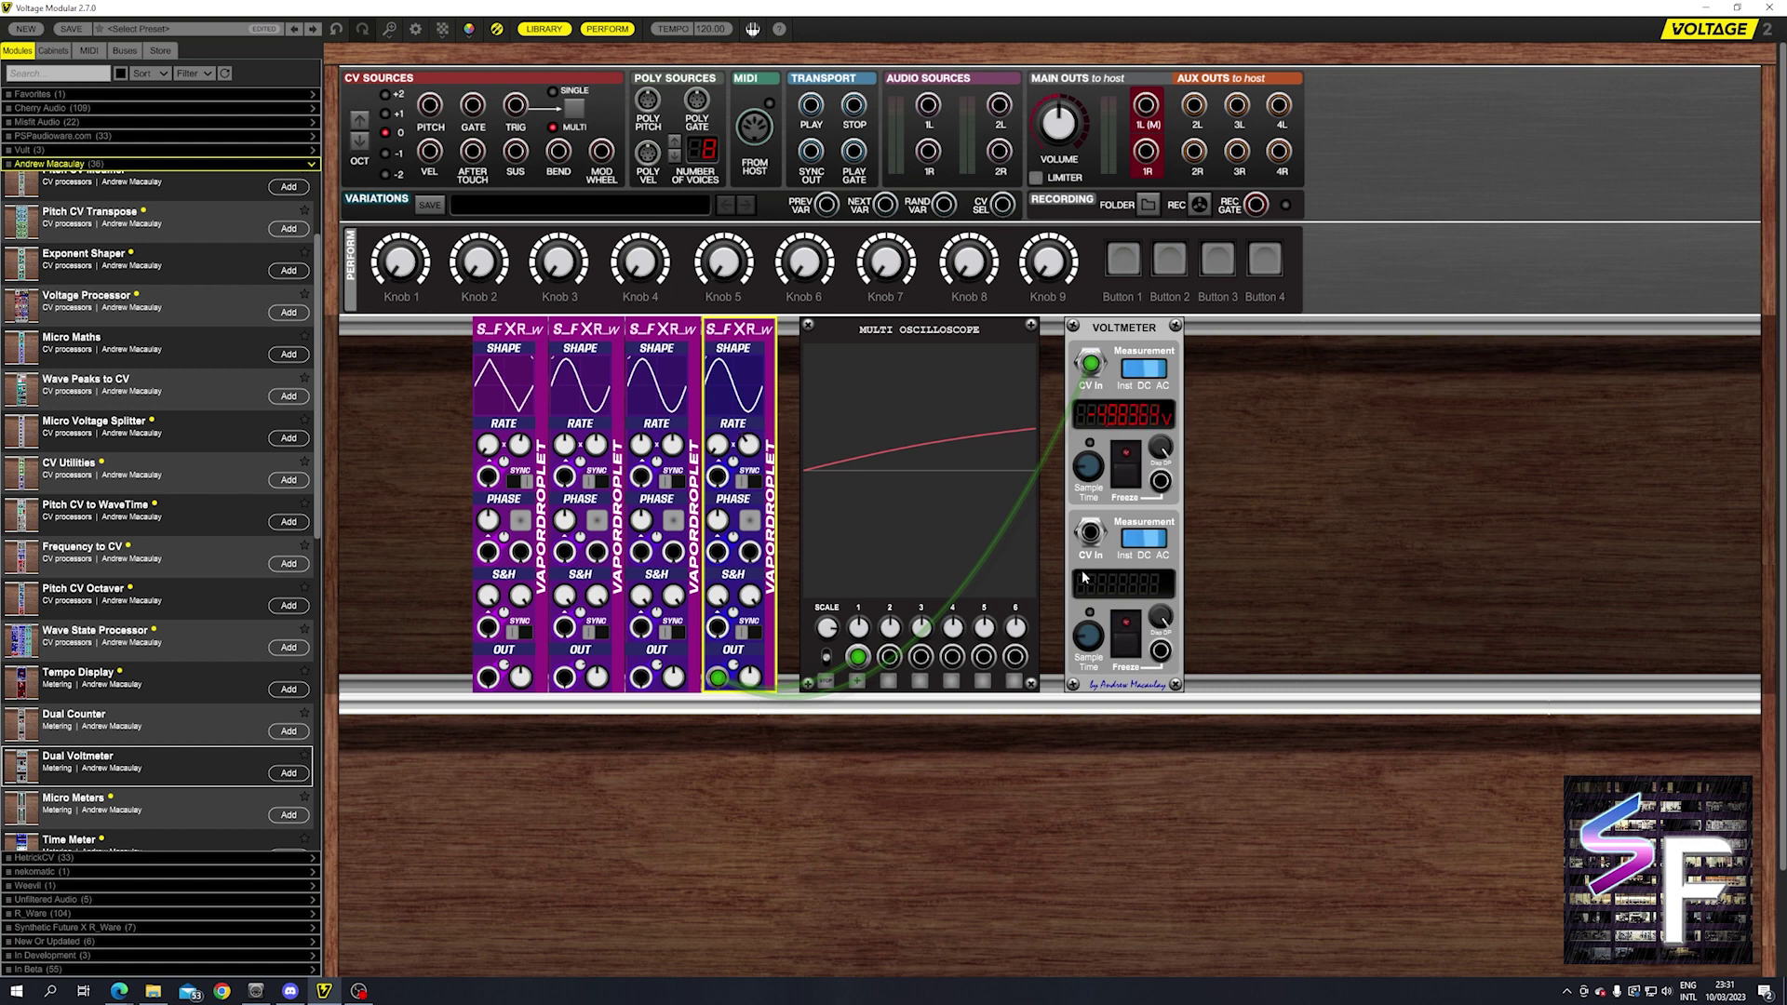
{"action": "left_click", "coordinate": [1121, 333]}
{"action": "key", "text": "Delete"}
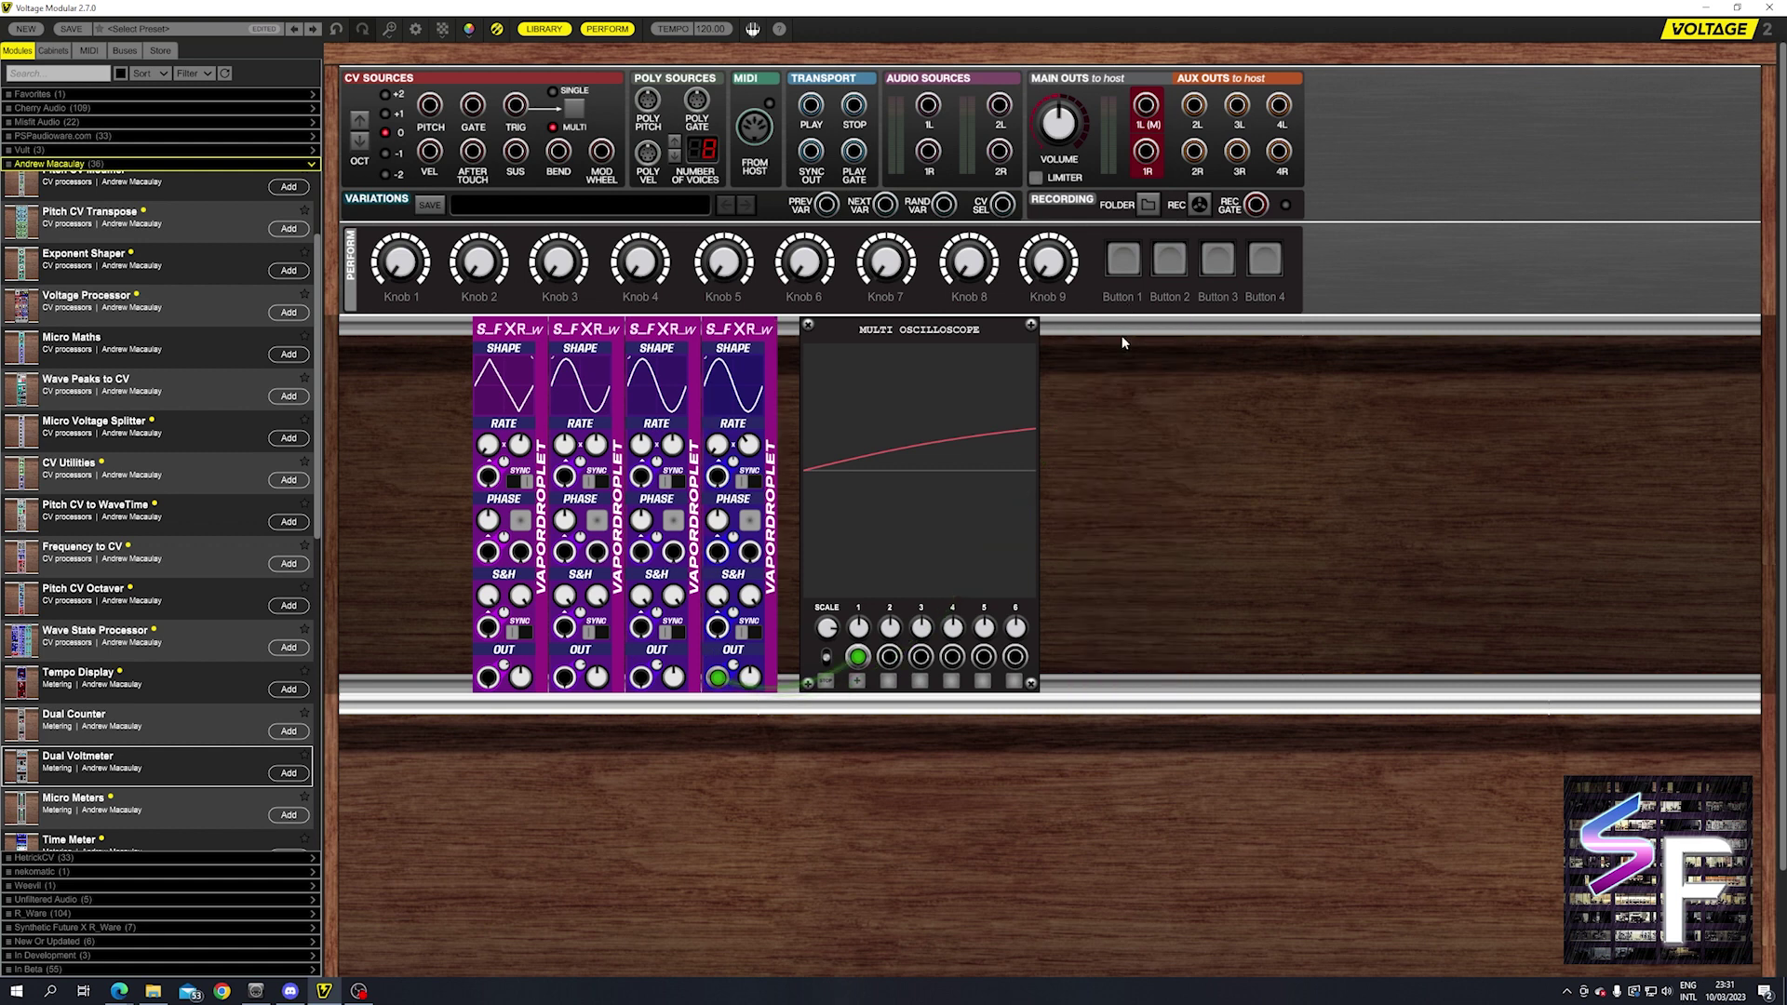
Step: Modulate the fourth Vapordroplet's rate from the third one's output with the rate CV attenuverter at 0.54, and disconnect the cable
{"action": "left_click", "coordinate": [715, 459]}
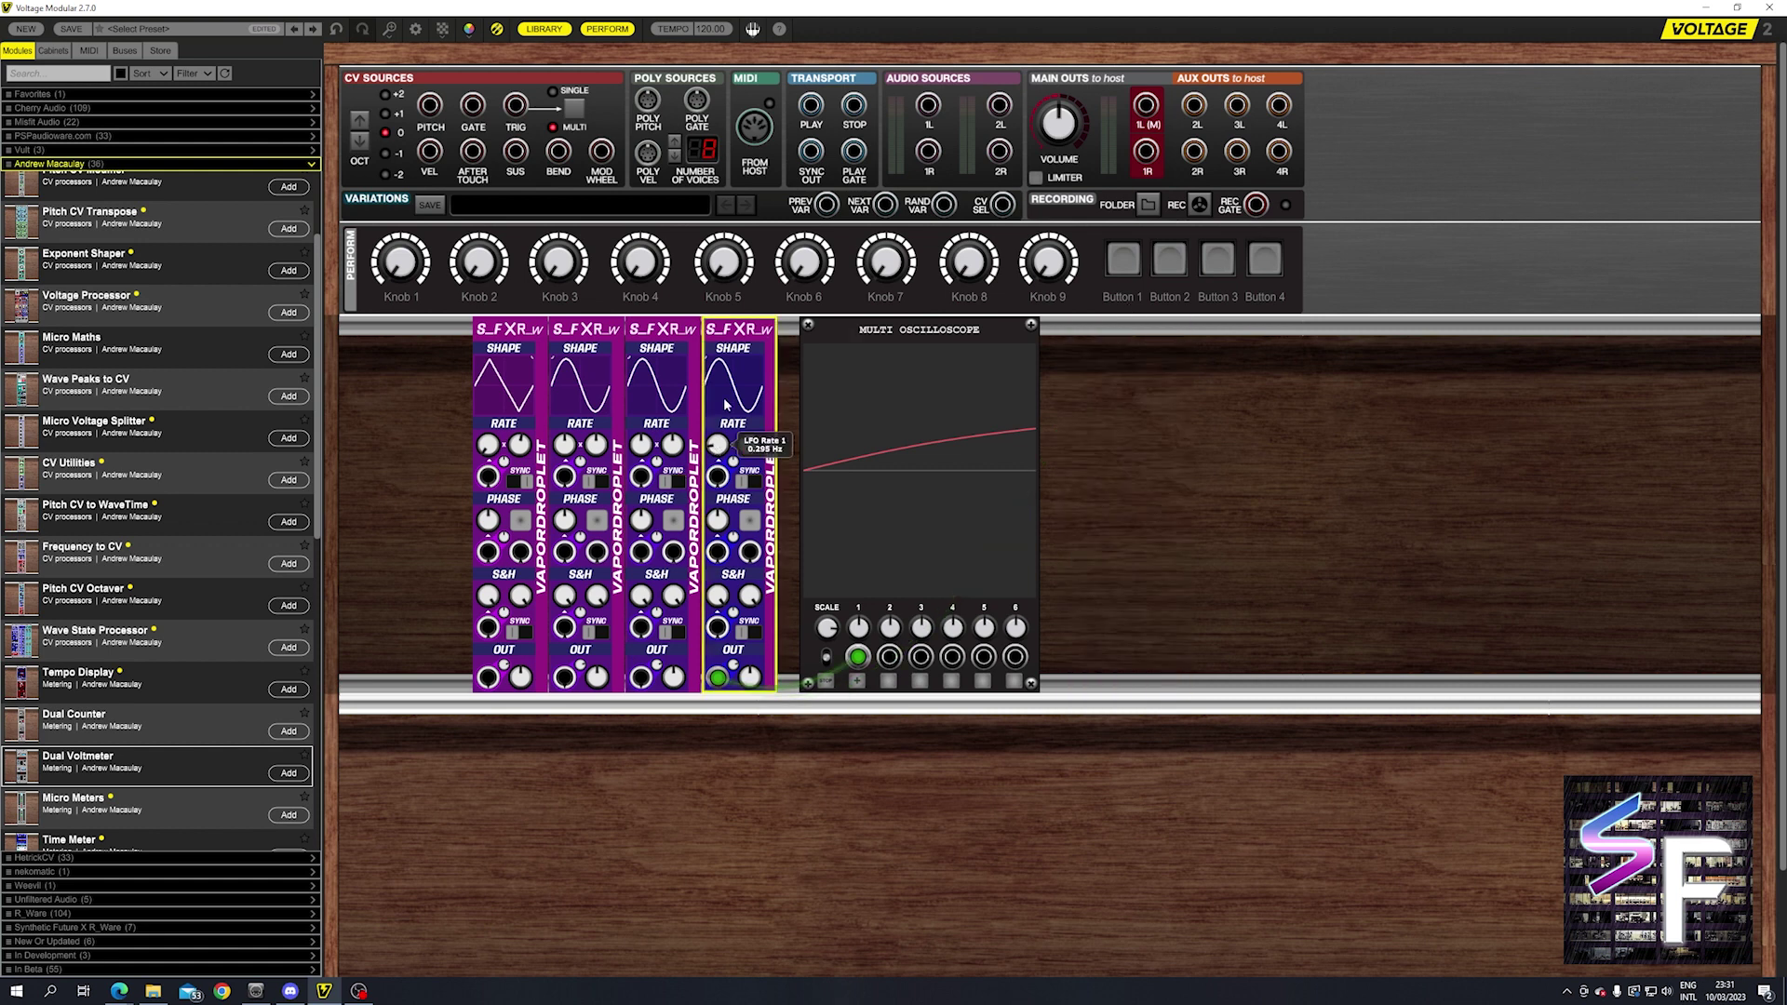
{"action": "left_click_drag", "start_coordinate": [716, 475], "coordinate": [763, 912]}
{"action": "left_click_drag", "start_coordinate": [717, 476], "coordinate": [640, 677]}
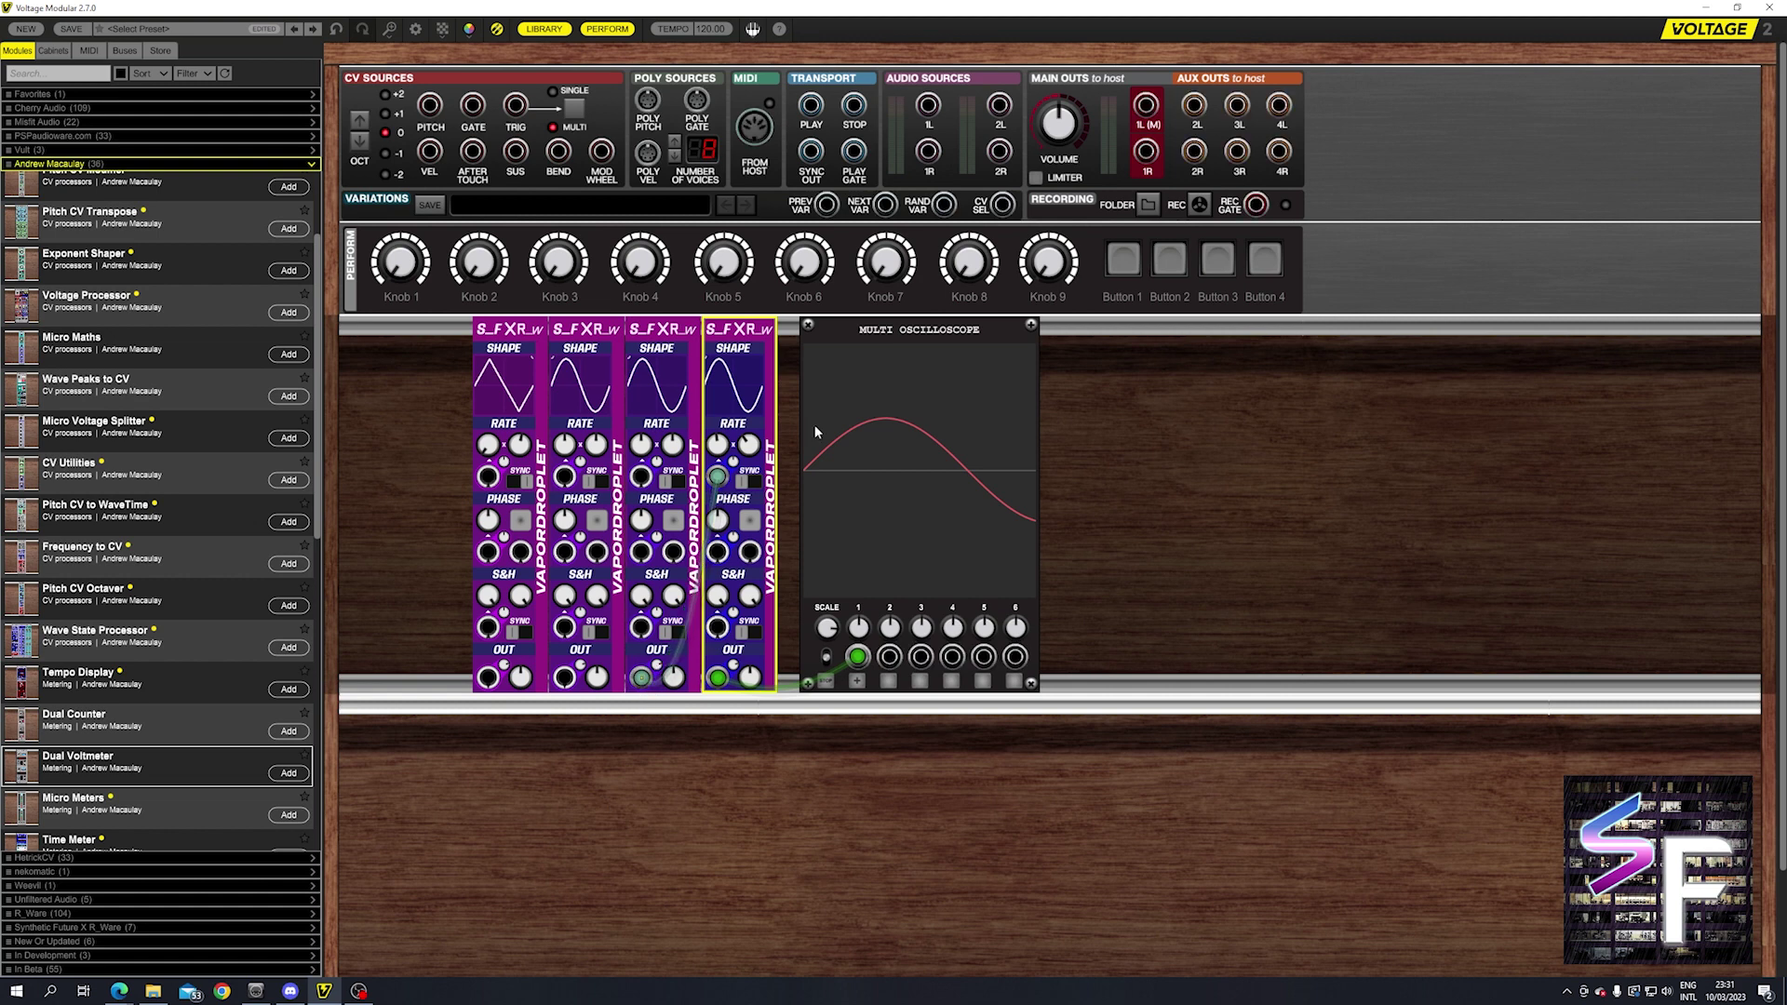
{"action": "left_click_drag", "start_coordinate": [733, 462], "coordinate": [782, 629]}
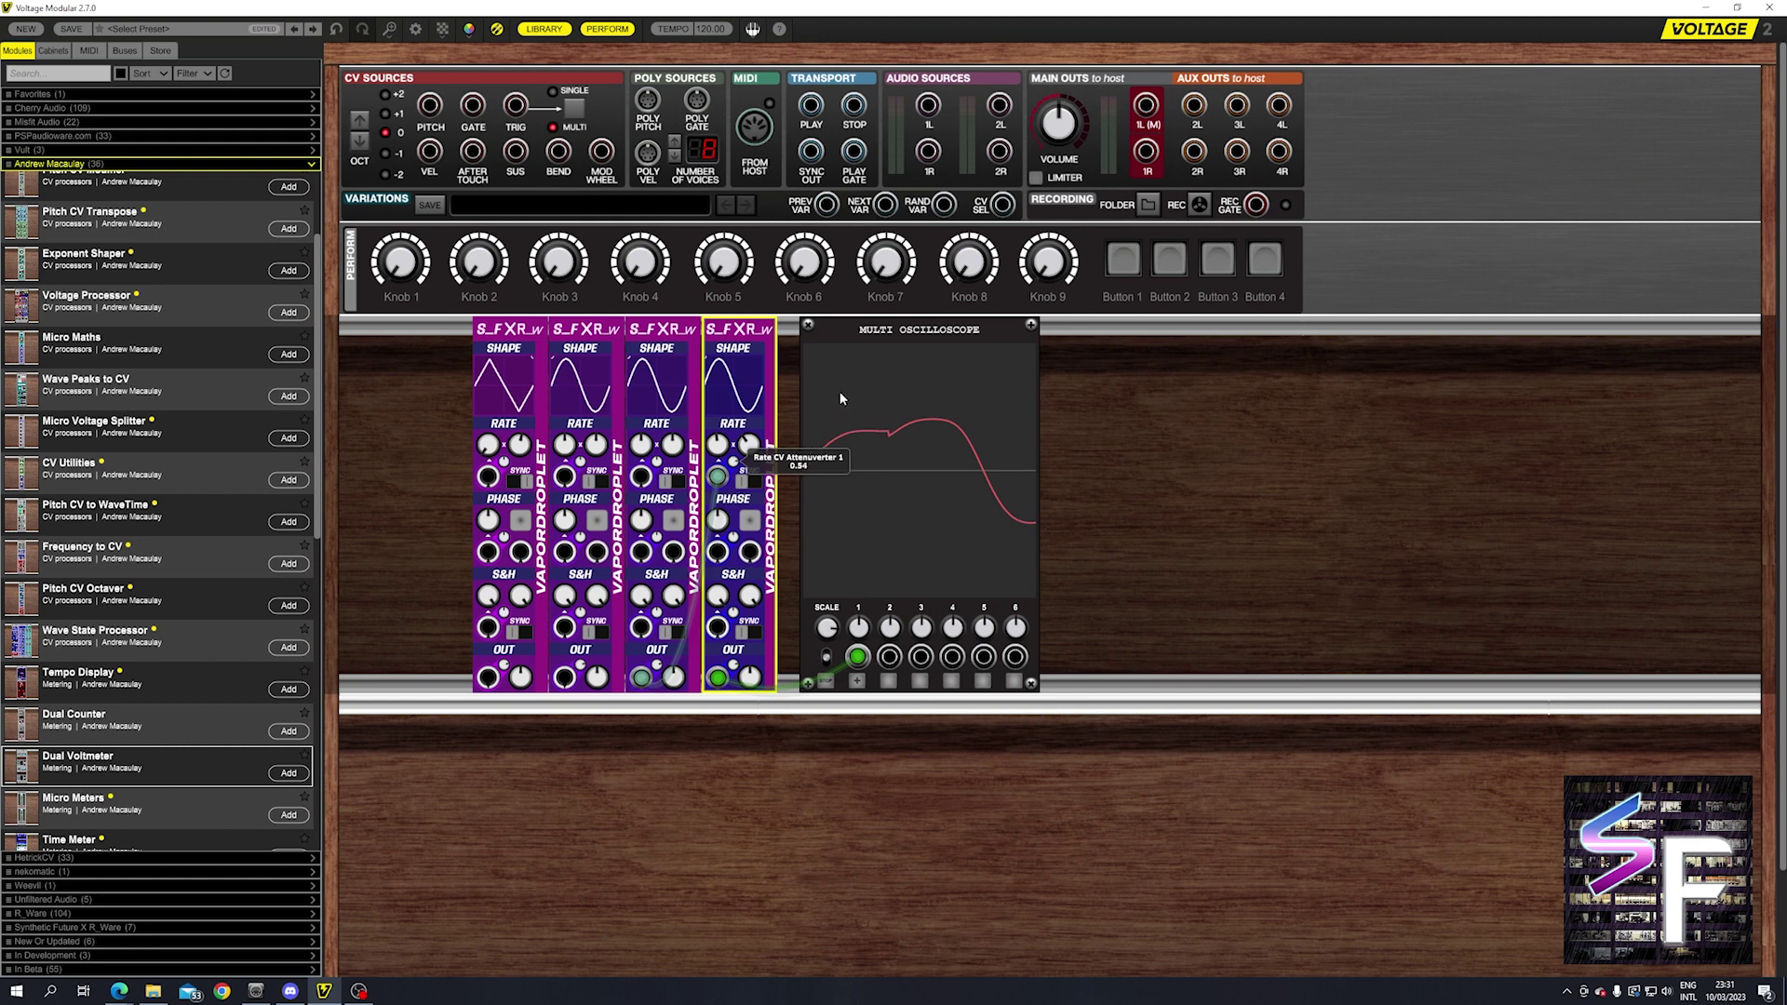
{"action": "left_click_drag", "start_coordinate": [717, 476], "coordinate": [743, 453]}
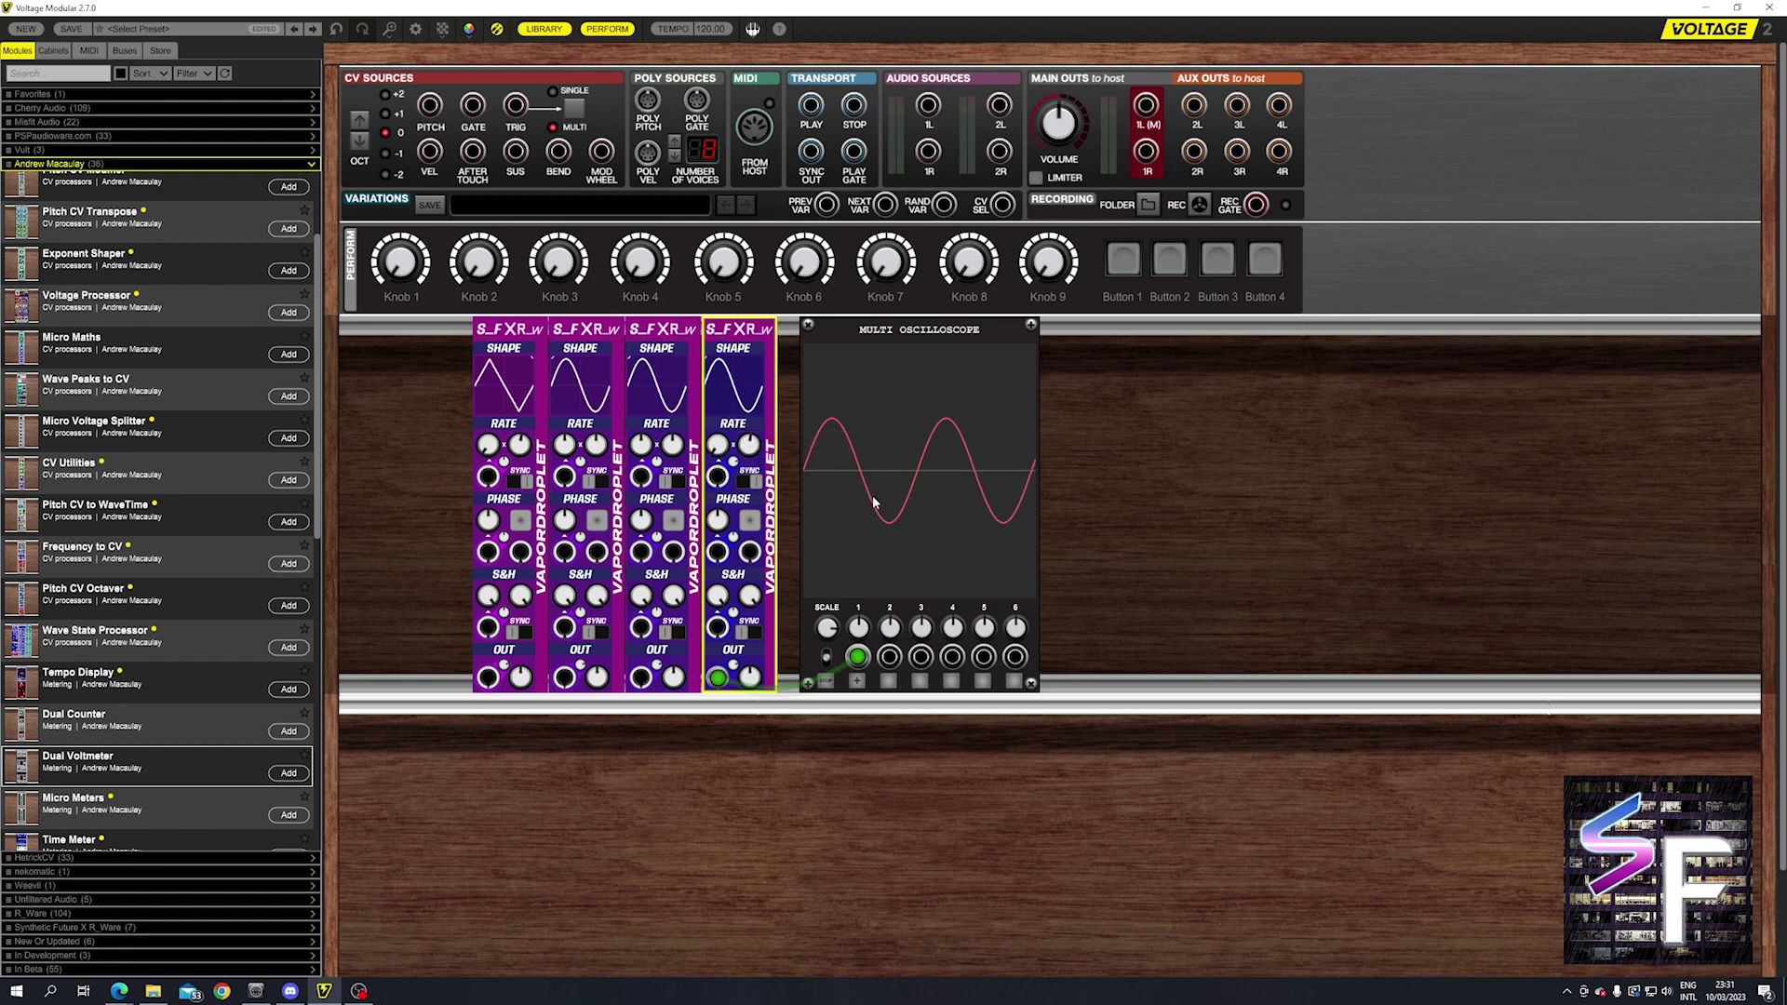
Step: Sweep the fourth Vapordroplet's LFO rate range down and up to vary the wave speed on the oscilloscope
{"action": "left_click_drag", "start_coordinate": [752, 451], "coordinate": [745, 530]}
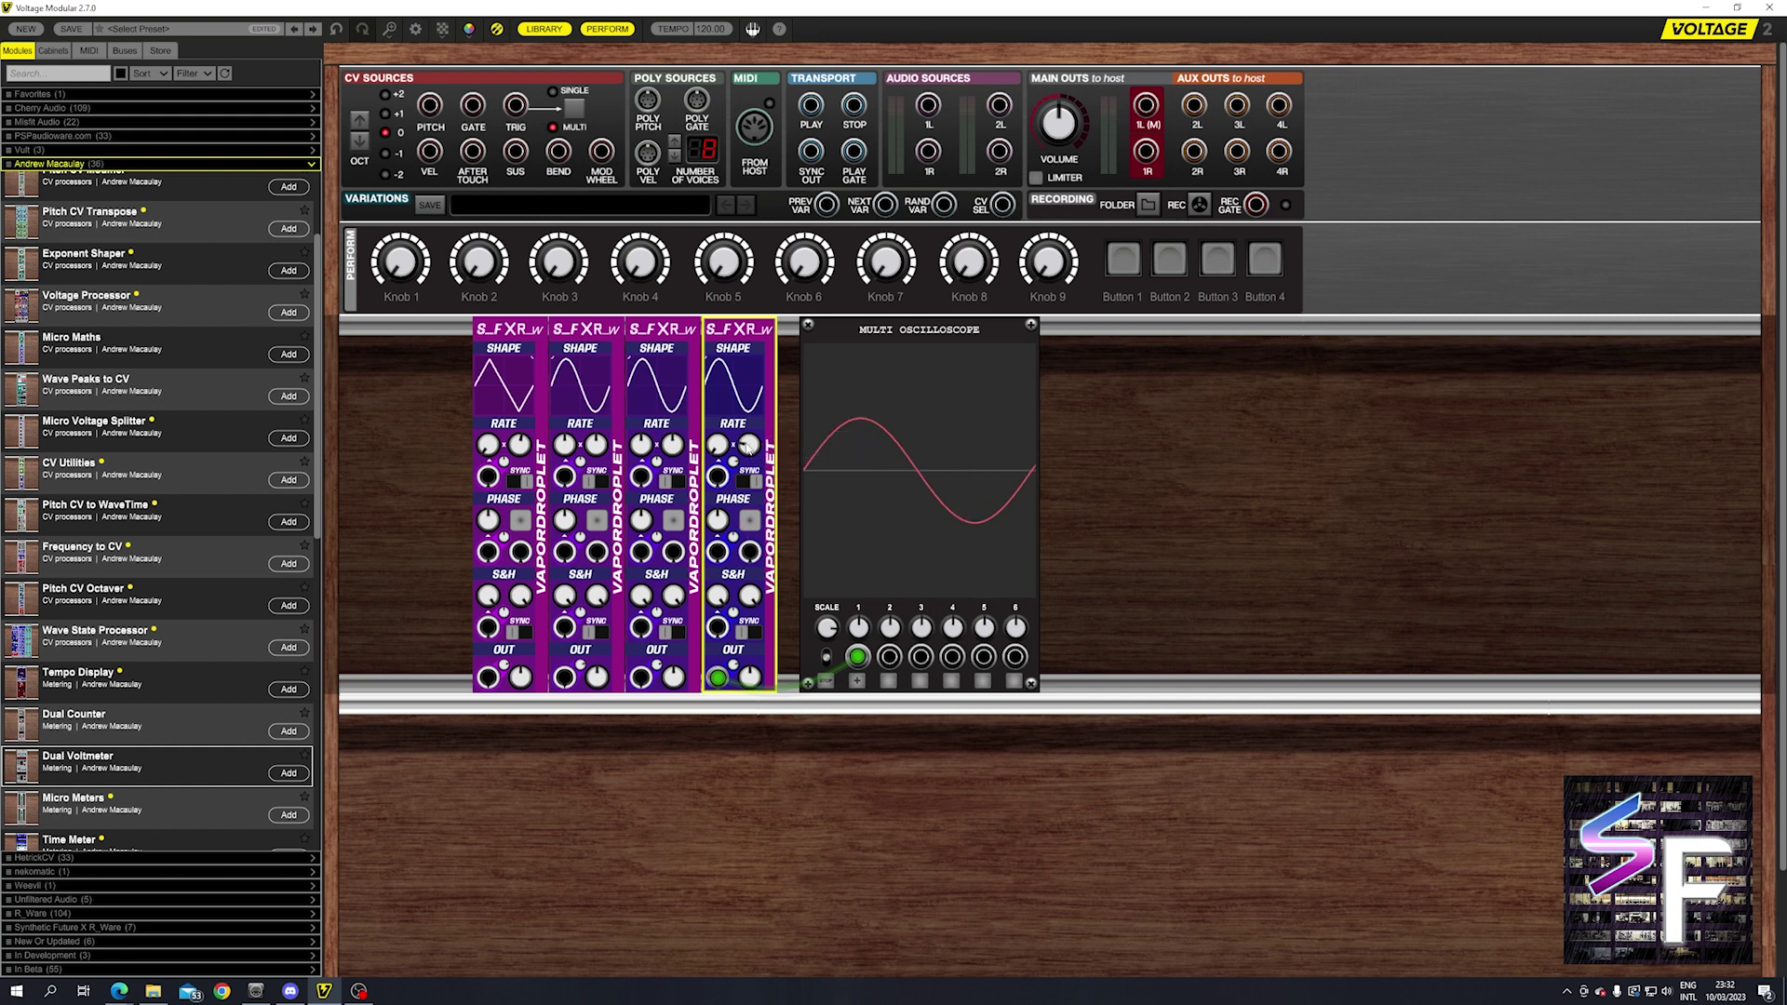
{"action": "left_click_drag", "start_coordinate": [749, 448], "coordinate": [785, 236]}
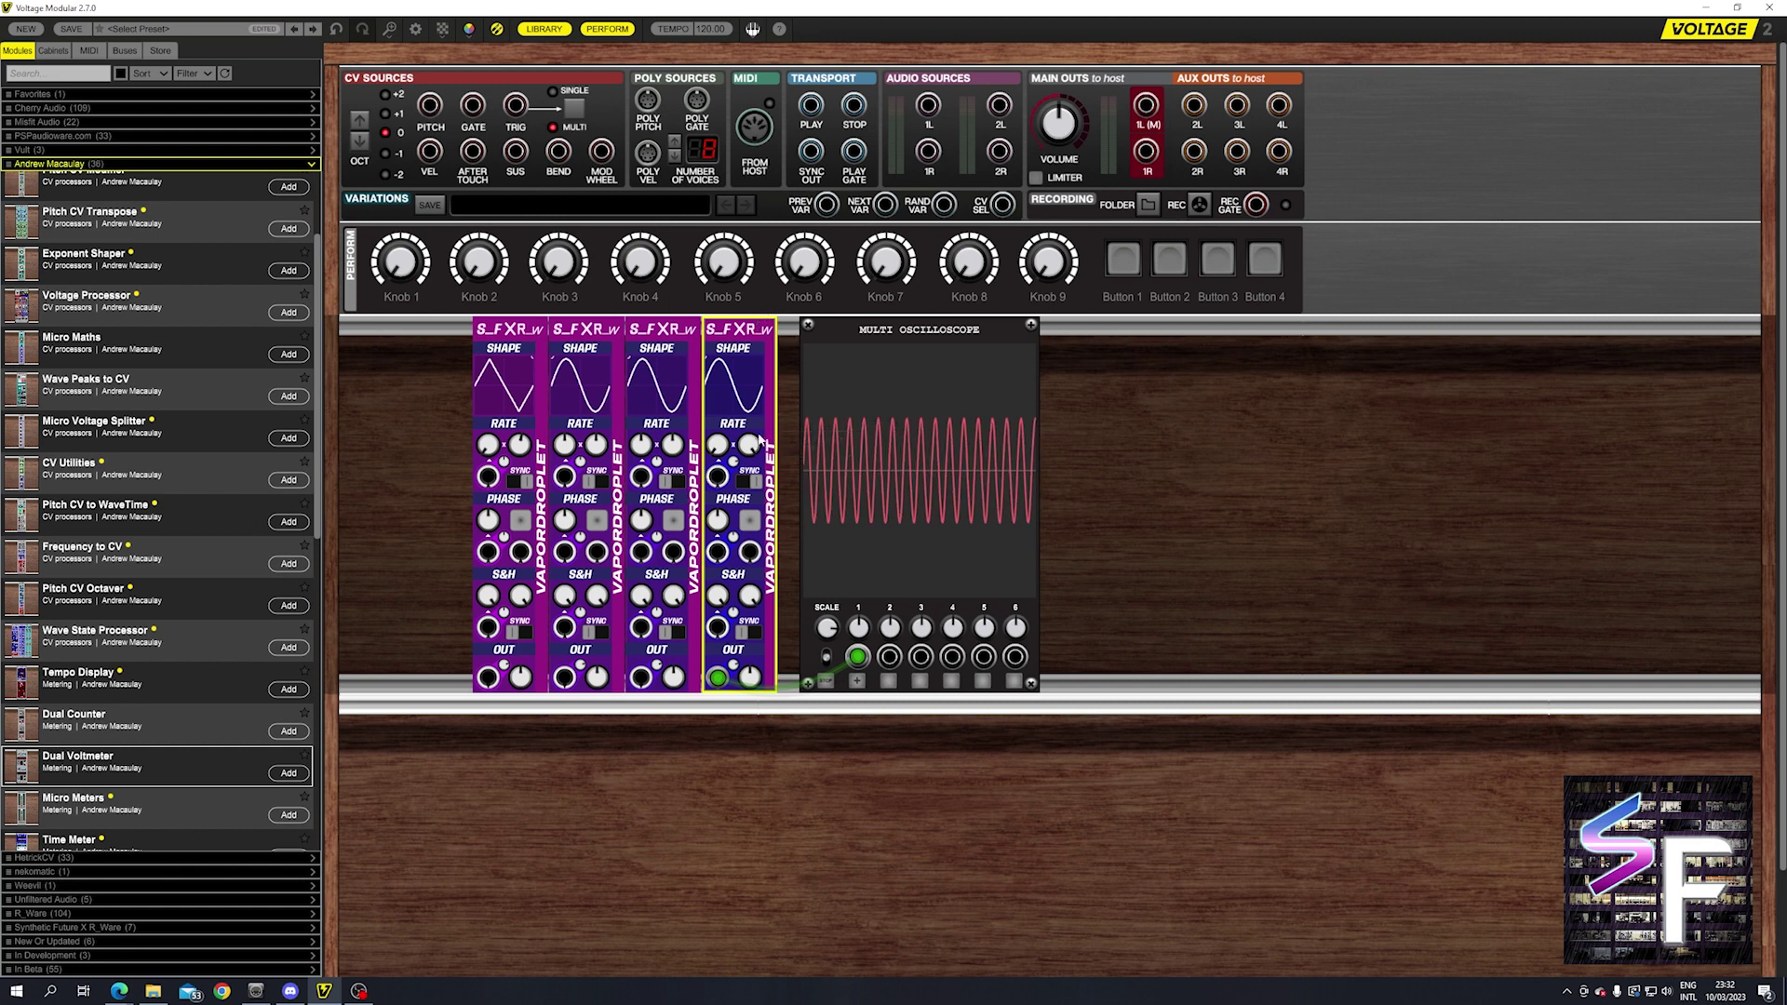
{"action": "left_click_drag", "start_coordinate": [752, 549], "coordinate": [752, 575]}
{"action": "mouse_move", "coordinate": [749, 447]}
{"action": "left_mouse_down"}
{"action": "mouse_move", "coordinate": [747, 484]}
{"action": "mouse_move", "coordinate": [717, 434]}
{"action": "left_mouse_up"}
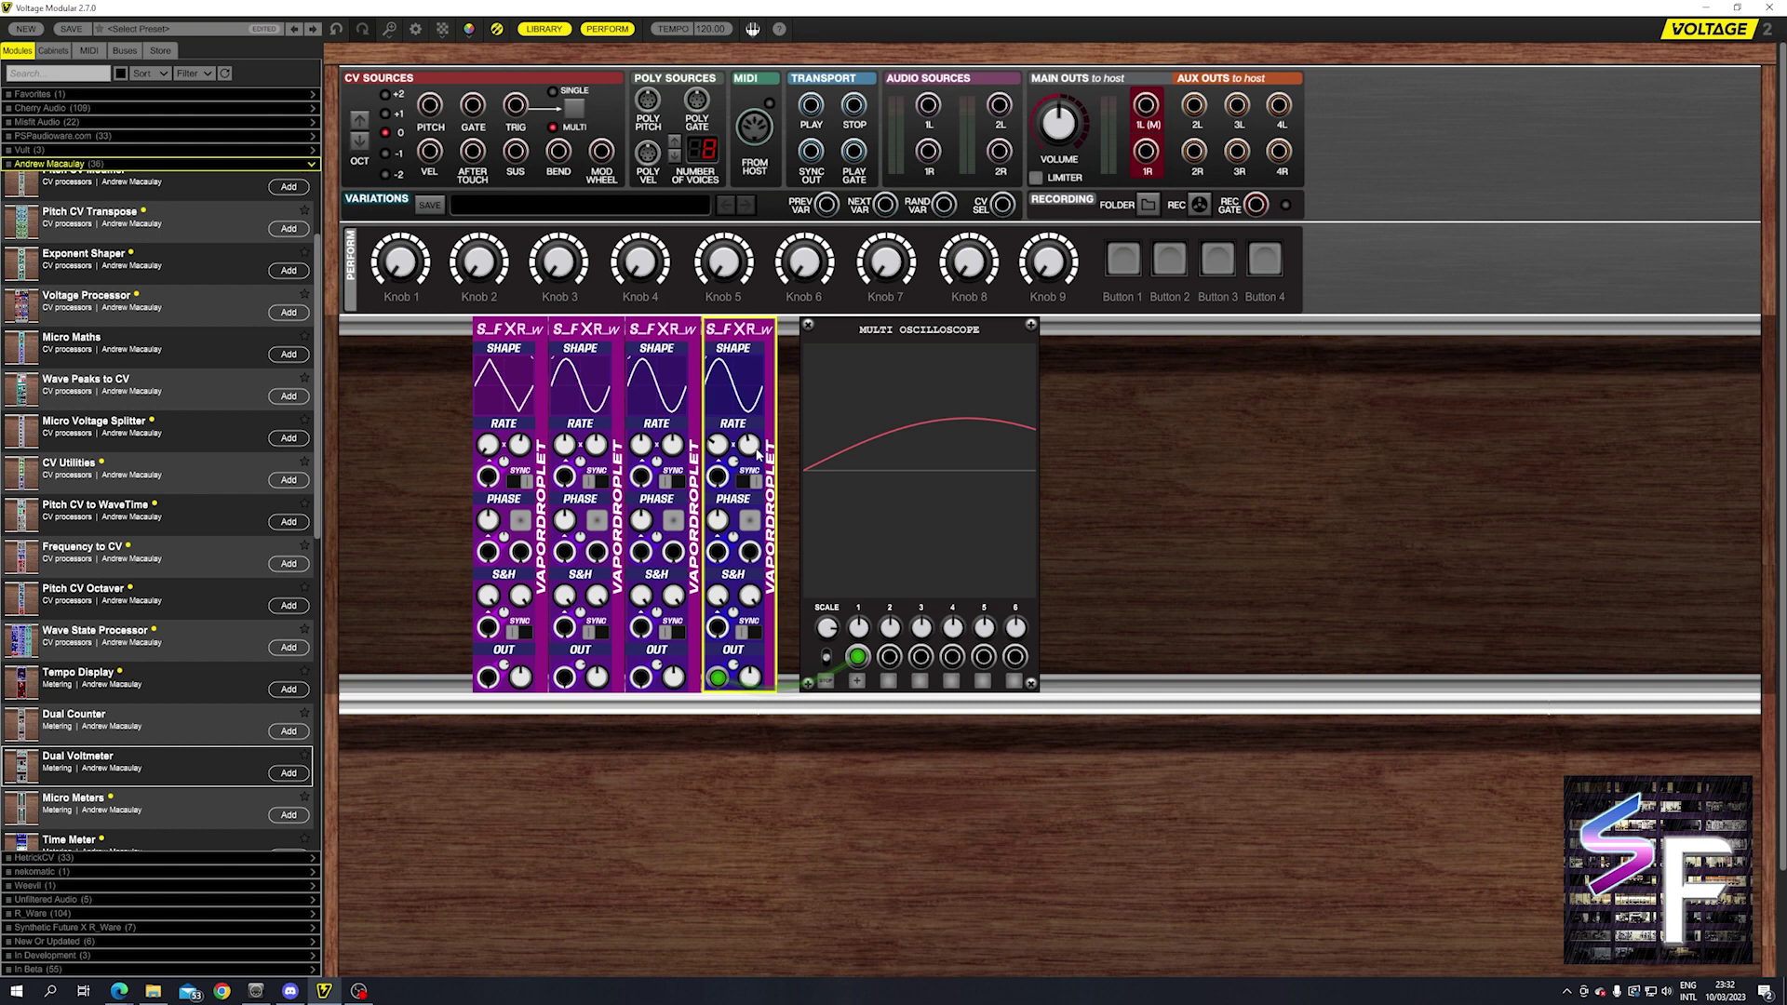
{"action": "mouse_move", "coordinate": [757, 455]}
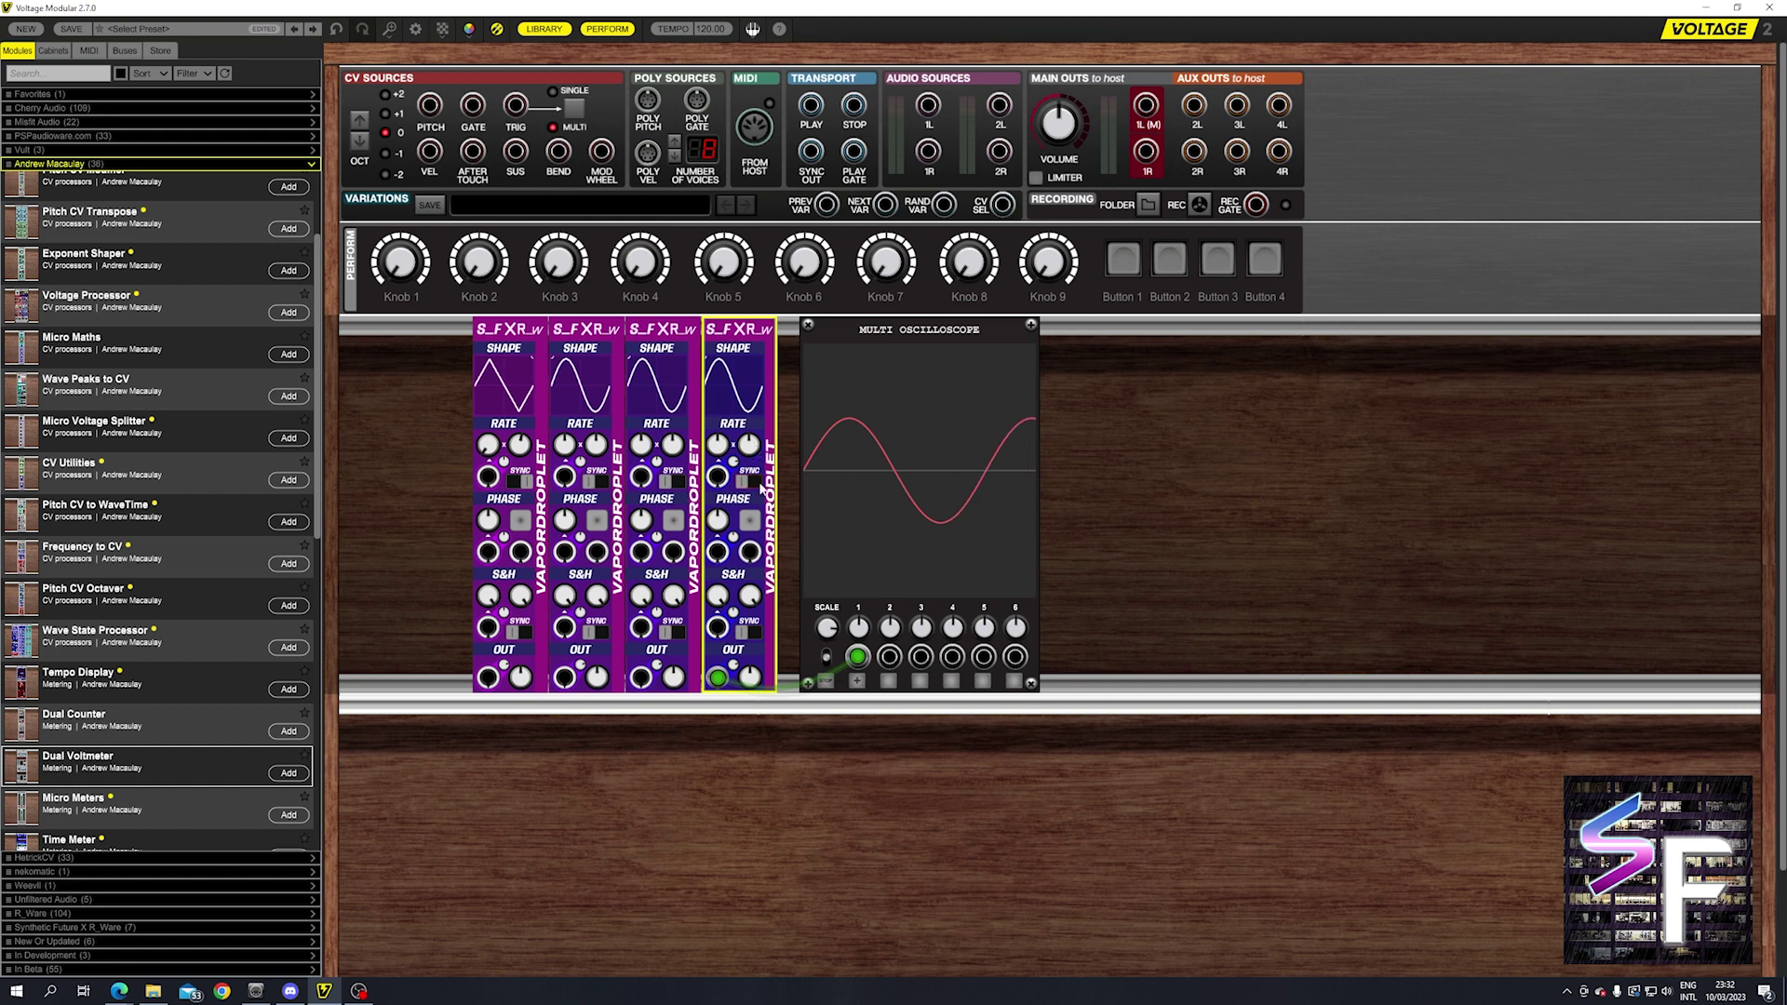
Step: Toggle the rate sync switch of the fourth Vapordroplet back and forth several times
{"action": "left_click", "coordinate": [752, 483]}
{"action": "left_click", "coordinate": [755, 485]}
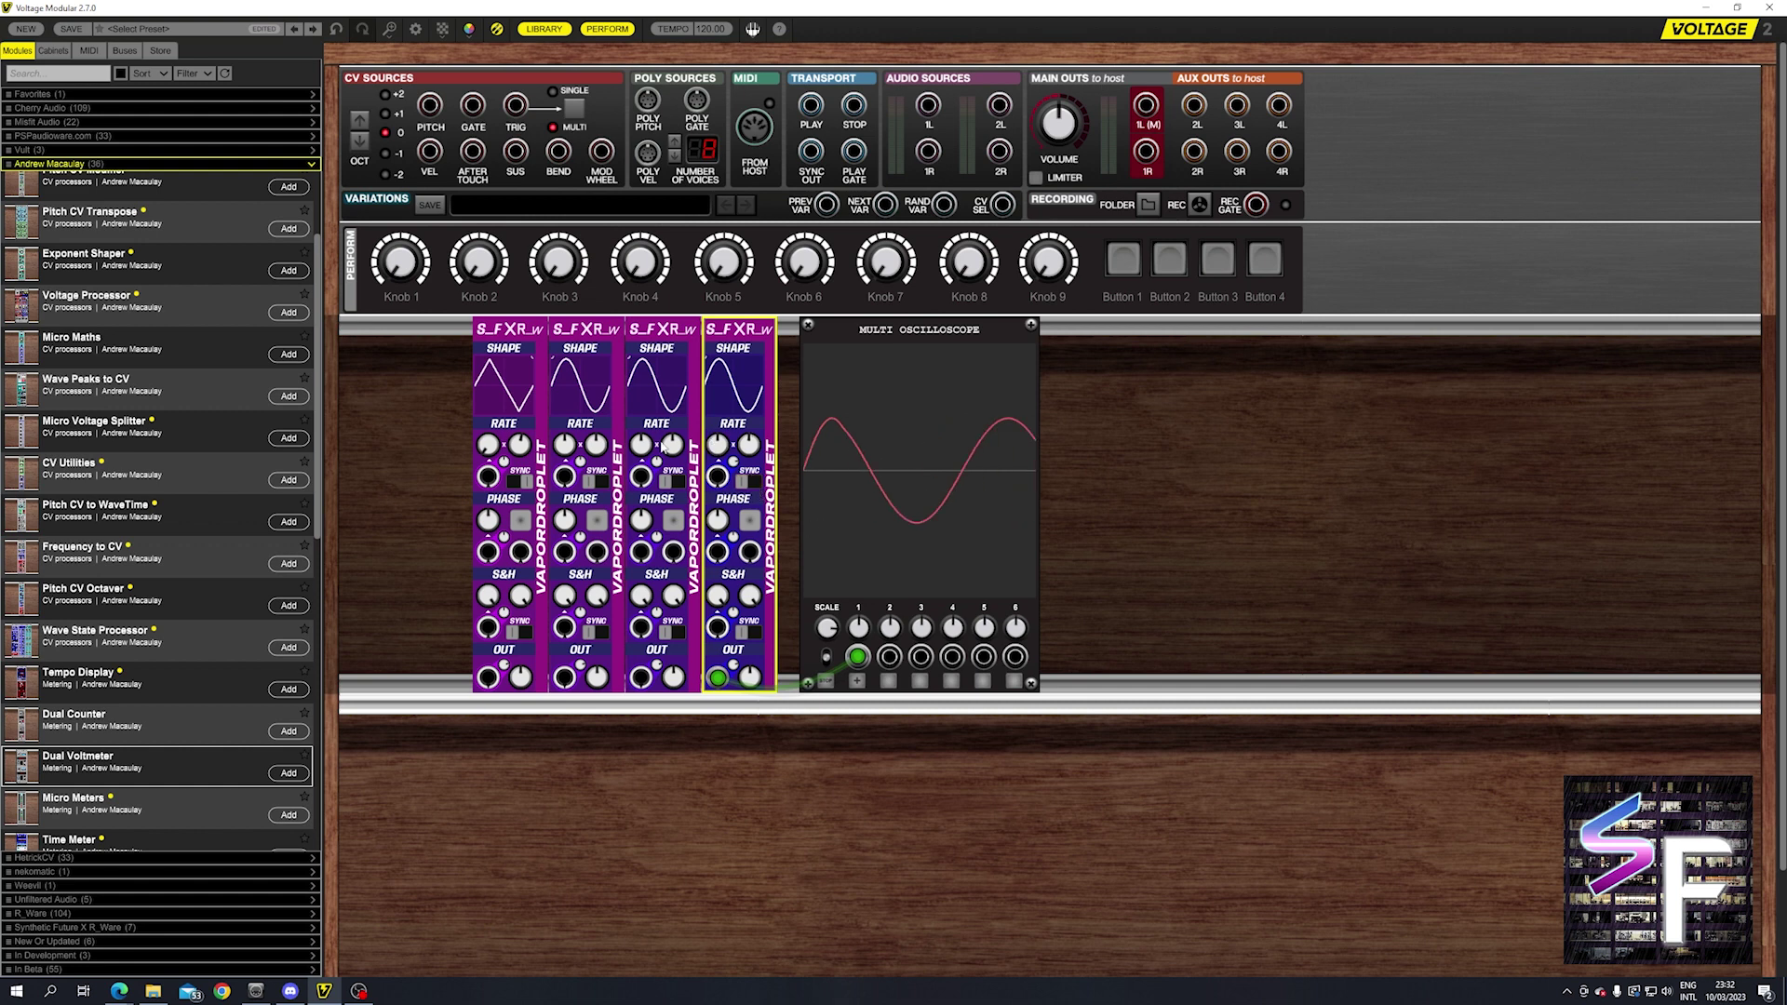
{"action": "left_click", "coordinate": [748, 483]}
{"action": "left_click", "coordinate": [748, 483]}
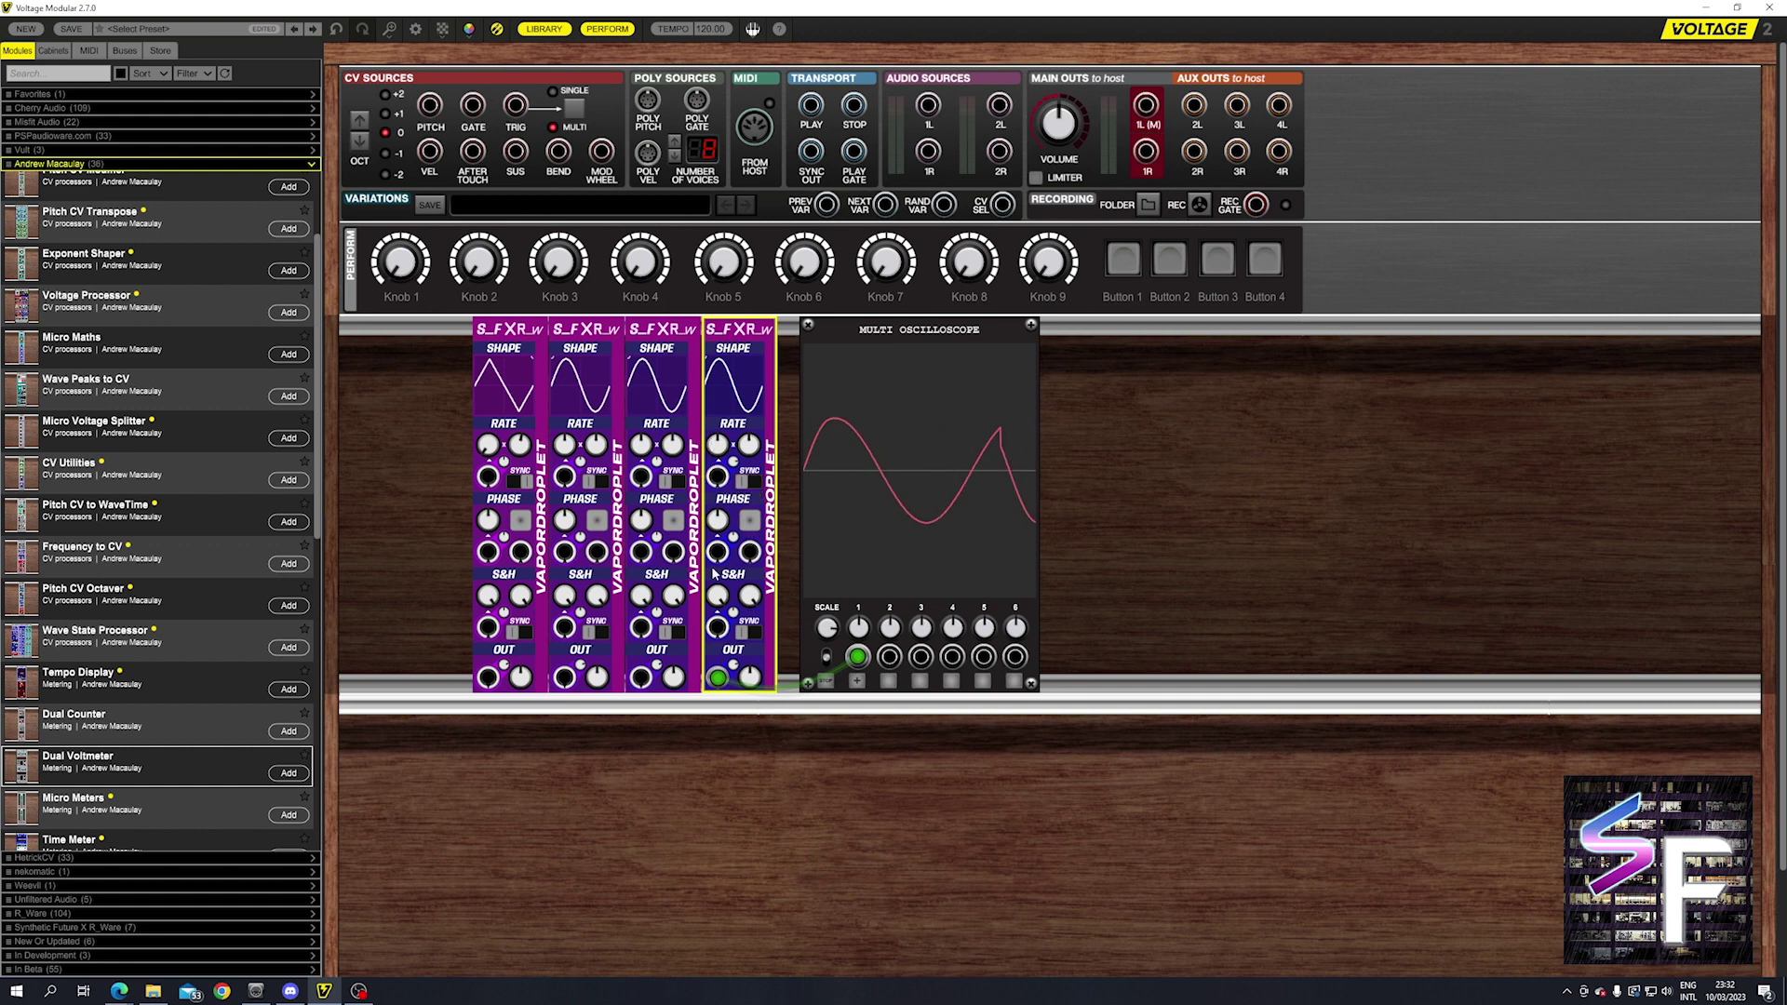
{"action": "mouse_move", "coordinate": [719, 523]}
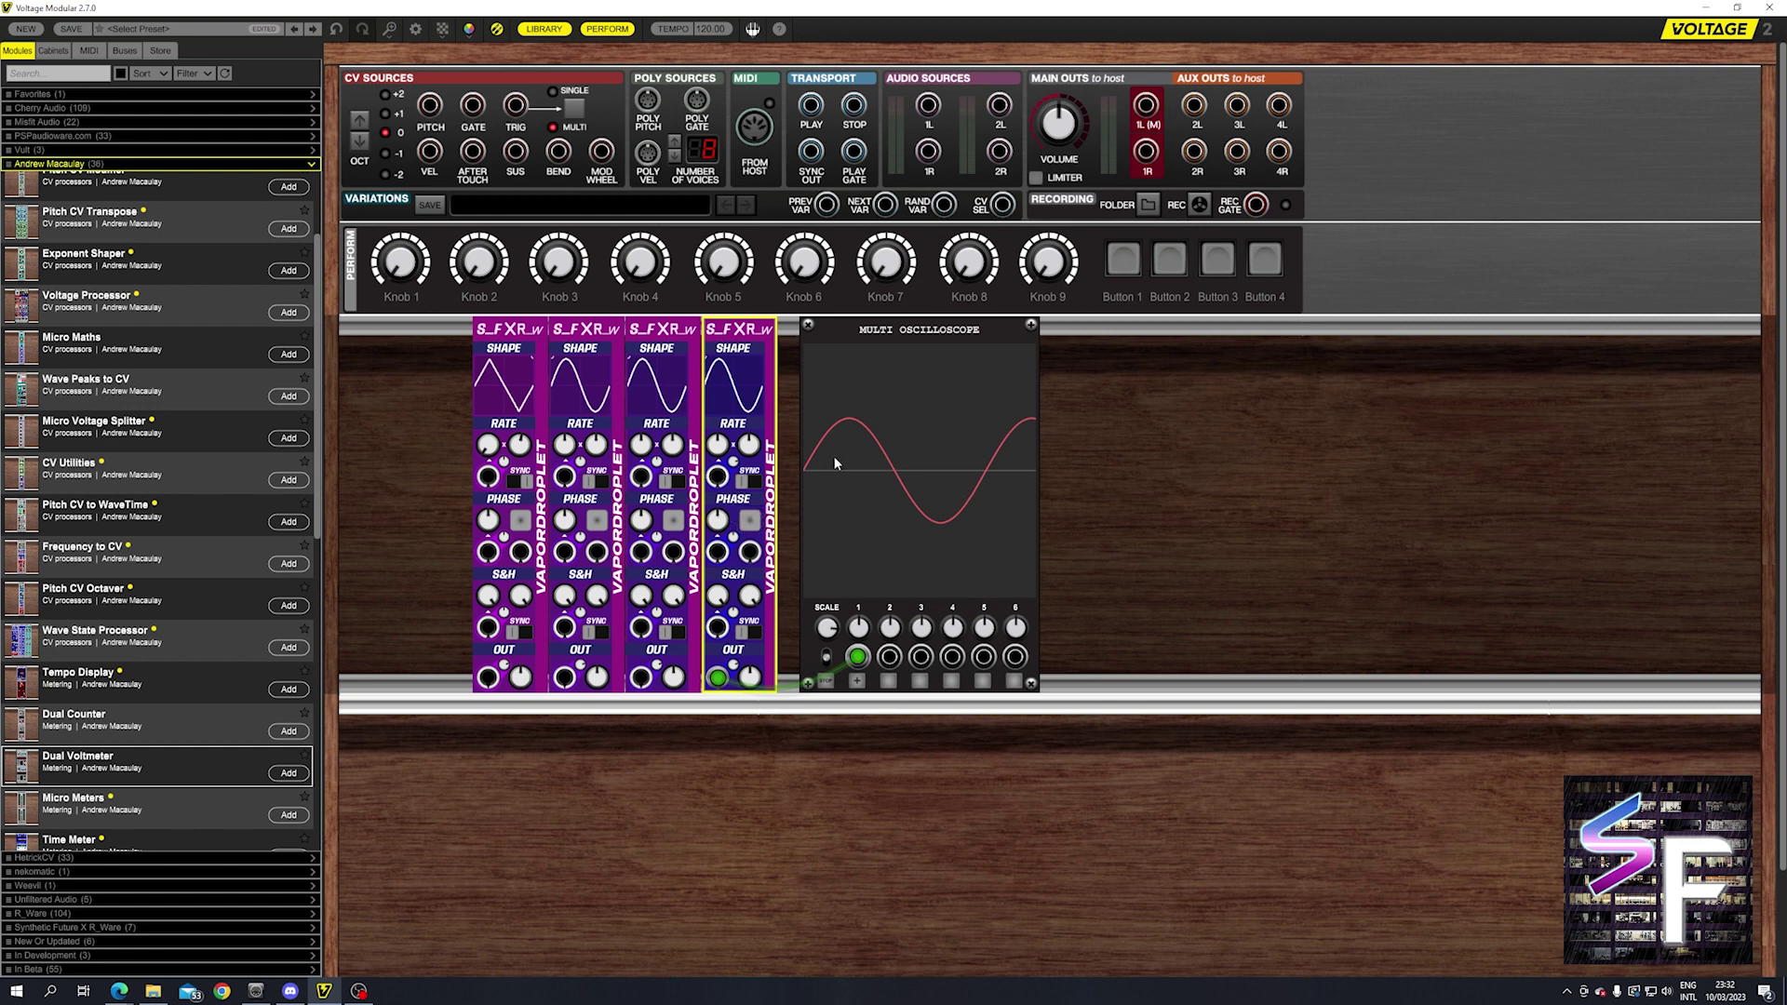
Step: Sweep the fourth Vapordroplet's phase up and down, and patch the third Vapordroplet's output to the oscilloscope's second input
{"action": "left_click_drag", "start_coordinate": [719, 535], "coordinate": [737, 474]}
{"action": "mouse_move", "coordinate": [718, 523]}
{"action": "left_click_drag", "start_coordinate": [702, 652], "coordinate": [723, 523]}
{"action": "mouse_move", "coordinate": [641, 678]}
{"action": "left_mouse_down"}
{"action": "mouse_move", "coordinate": [866, 707]}
{"action": "mouse_move", "coordinate": [890, 657]}
{"action": "left_mouse_up"}
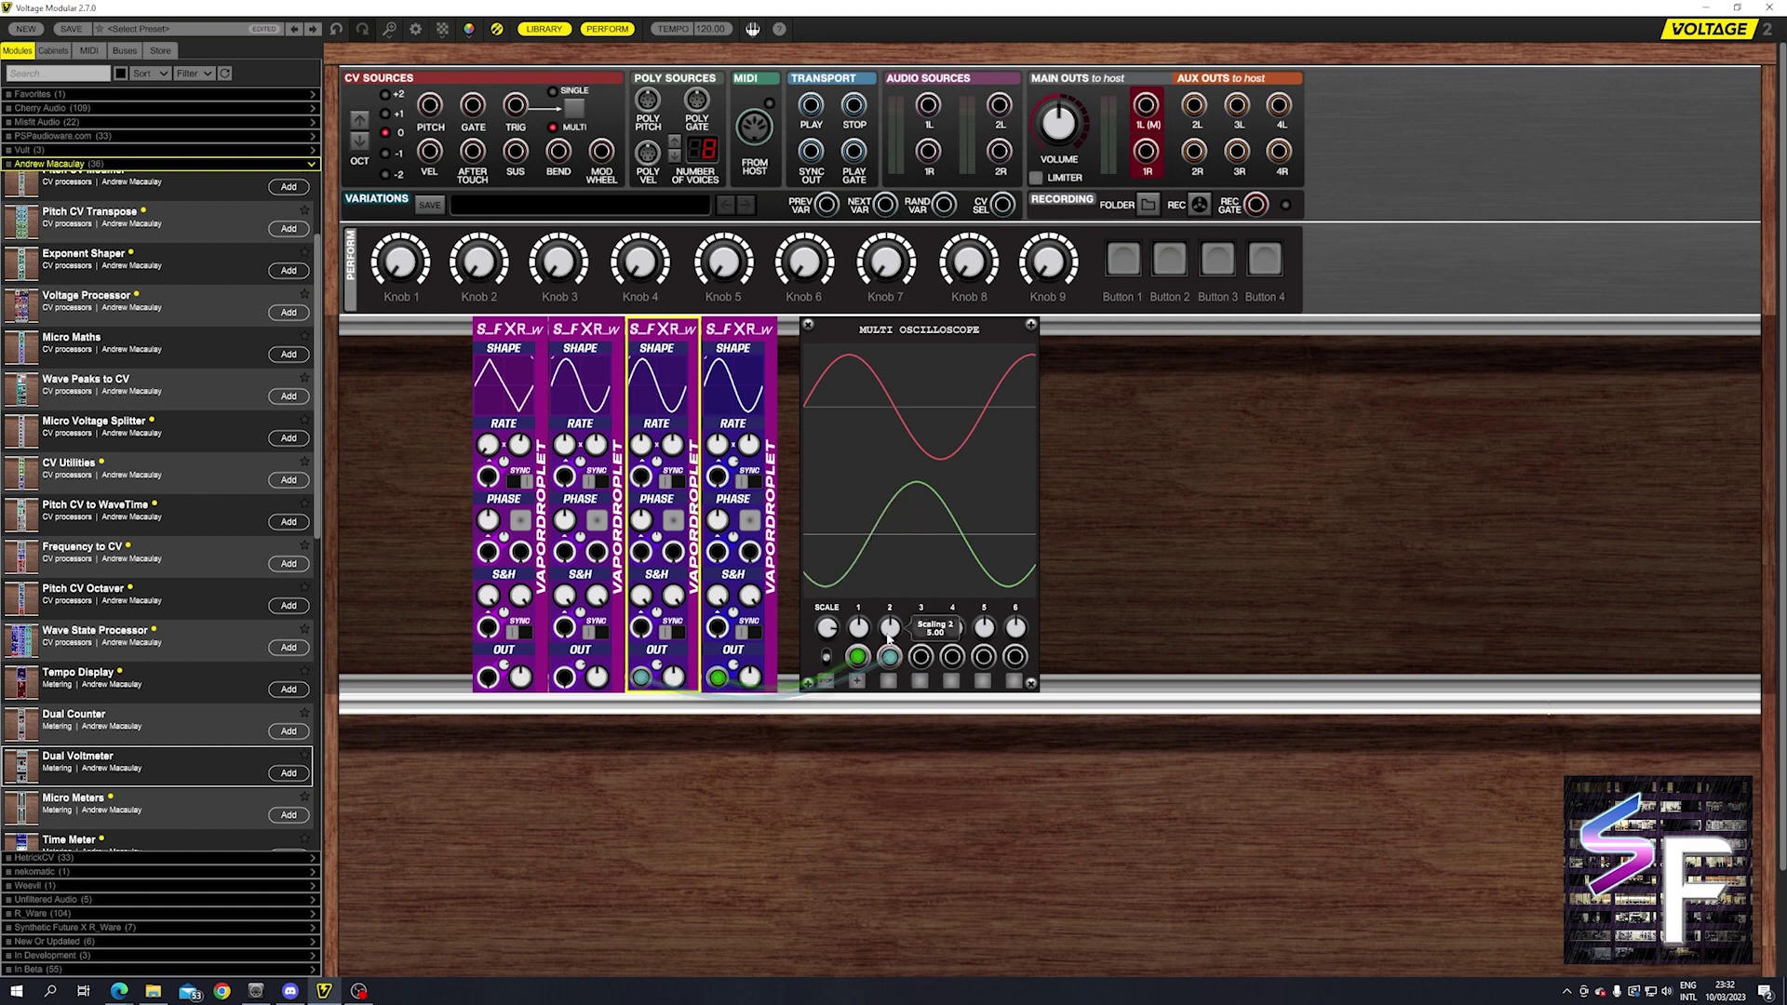
Step: Compare the LFO rates of the third and fourth Vapordroplets, and sweep the third one's phase to shift its wave
{"action": "mouse_move", "coordinate": [644, 446]}
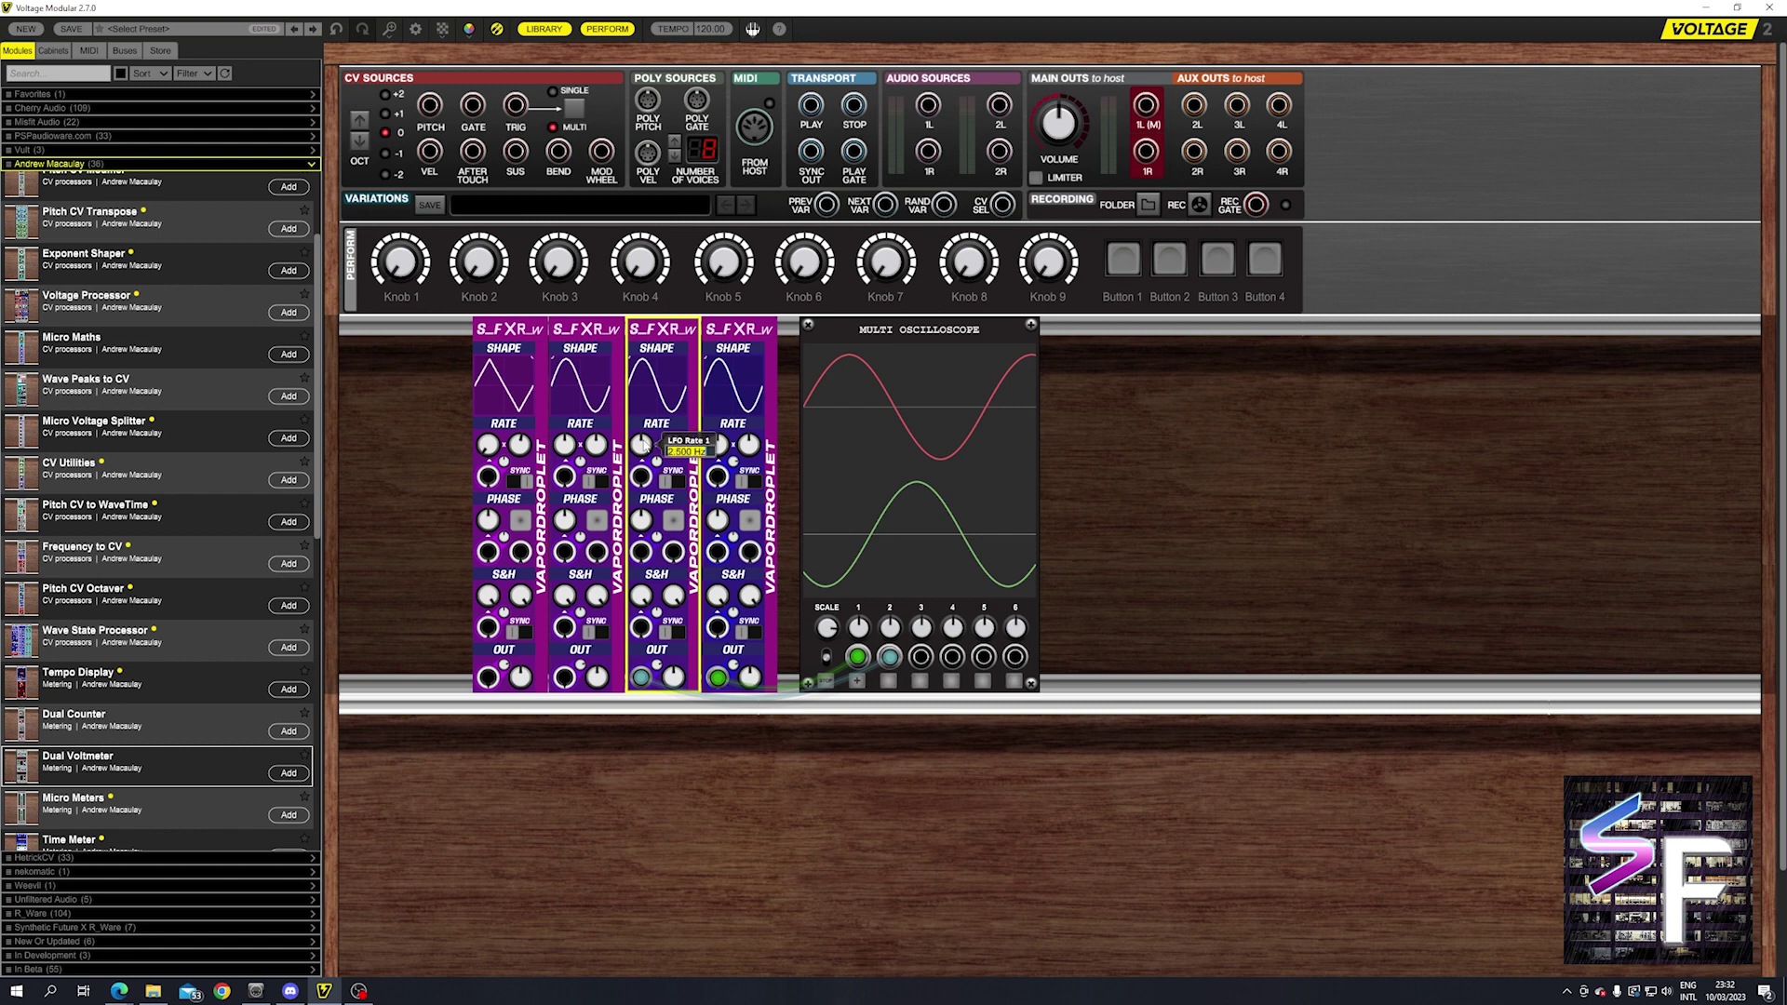
{"action": "left_click", "coordinate": [721, 448]}
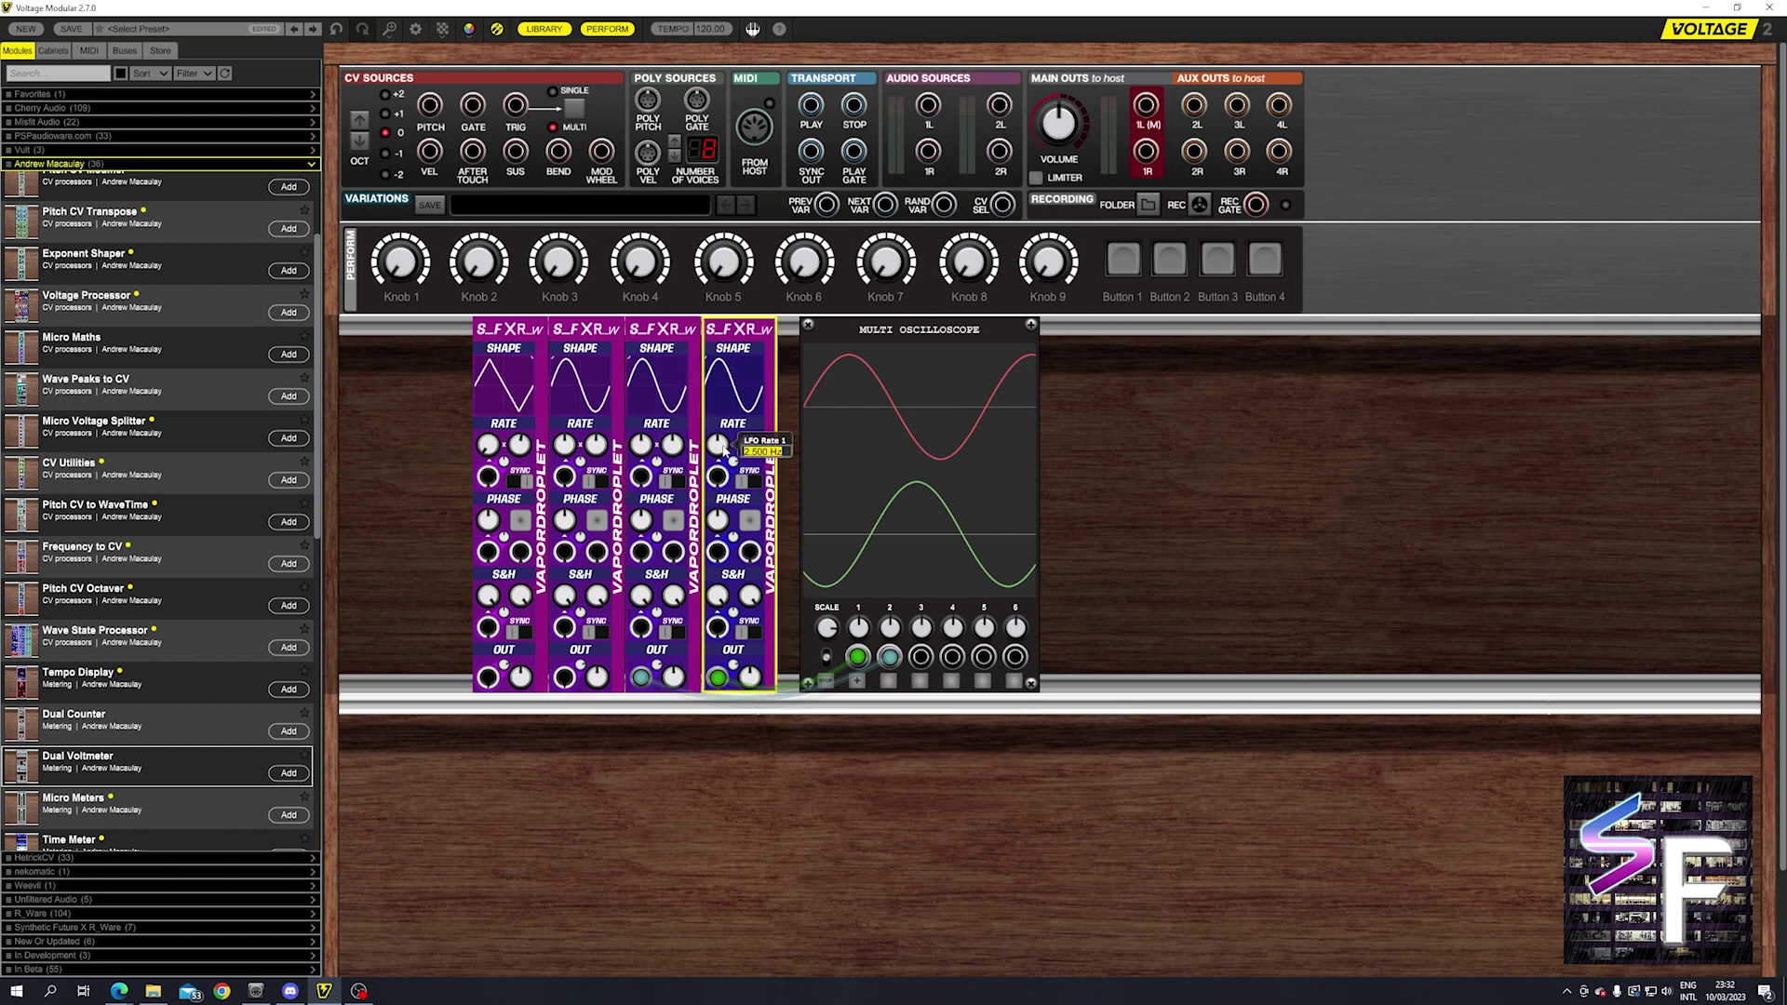
{"action": "mouse_move", "coordinate": [750, 453]}
{"action": "left_click_drag", "start_coordinate": [642, 524], "coordinate": [689, 348]}
{"action": "mouse_move", "coordinate": [684, 434]}
{"action": "left_mouse_down"}
{"action": "mouse_move", "coordinate": [712, 596]}
{"action": "mouse_move", "coordinate": [687, 674]}
{"action": "mouse_move", "coordinate": [690, 500]}
{"action": "left_mouse_up"}
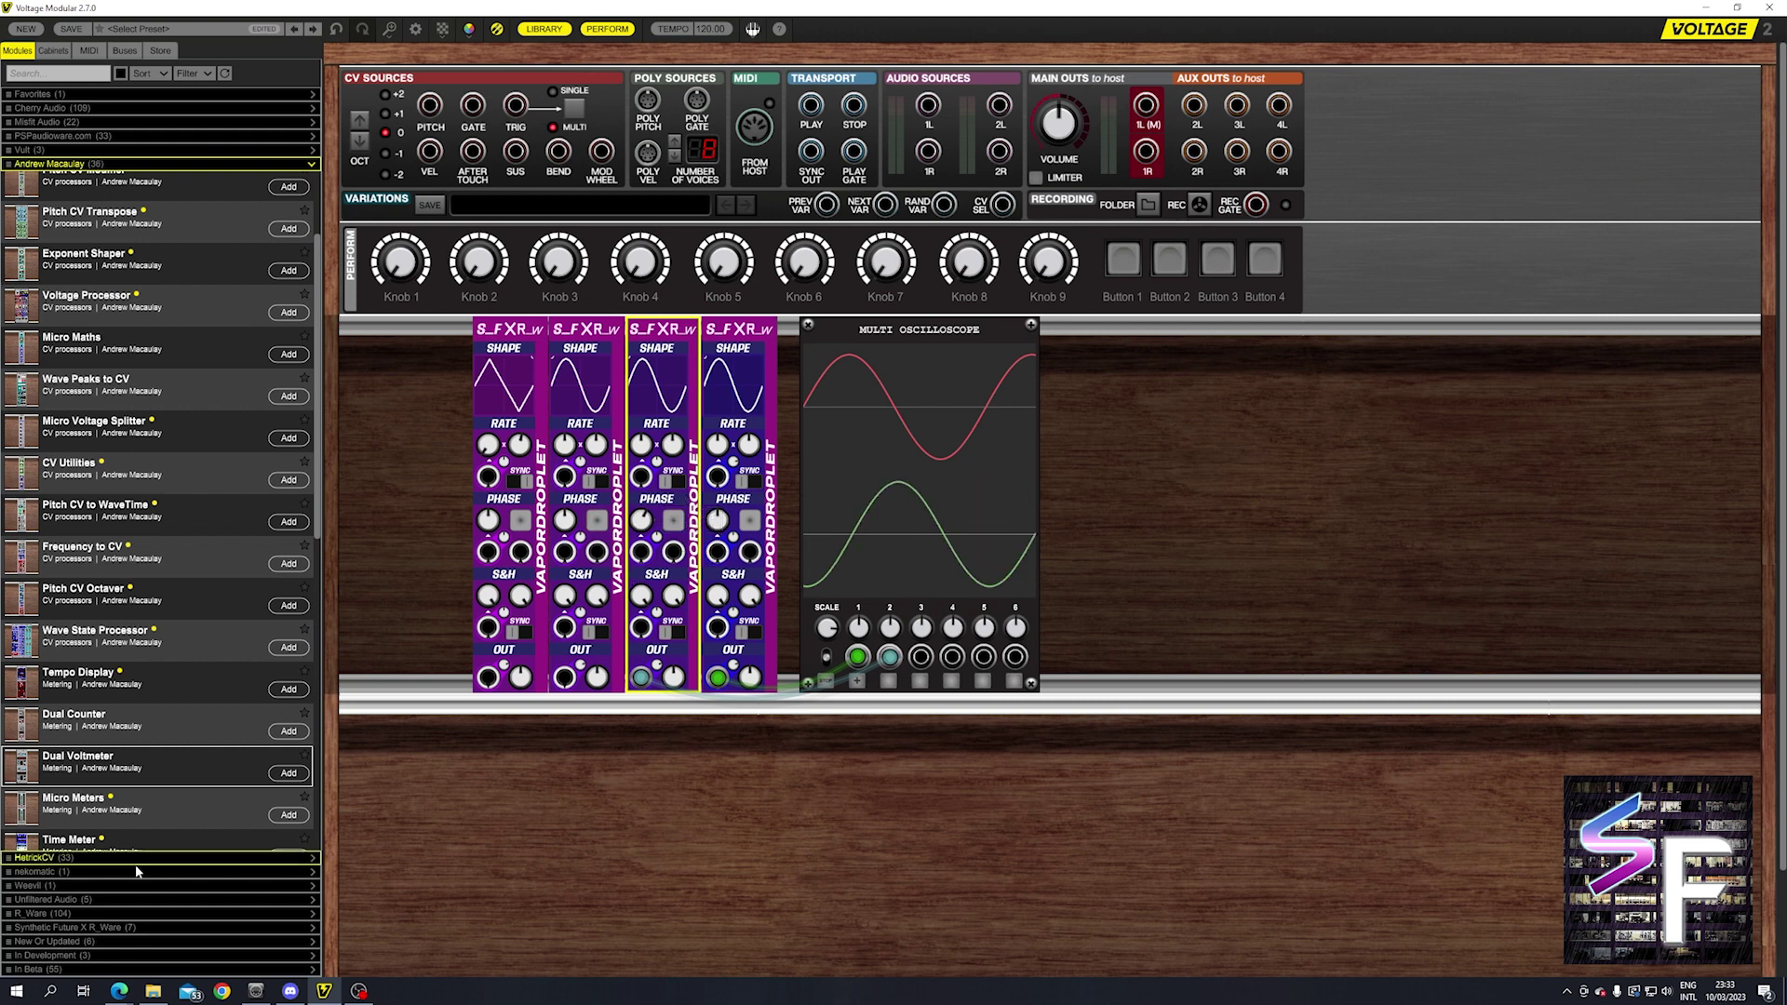
Step: Add a Manual Triggers module from the Andrew Macaulay library in front of the Vapordroplets
{"action": "scroll", "coordinate": [159, 763], "scroll_direction": "down", "scroll_amount": 3}
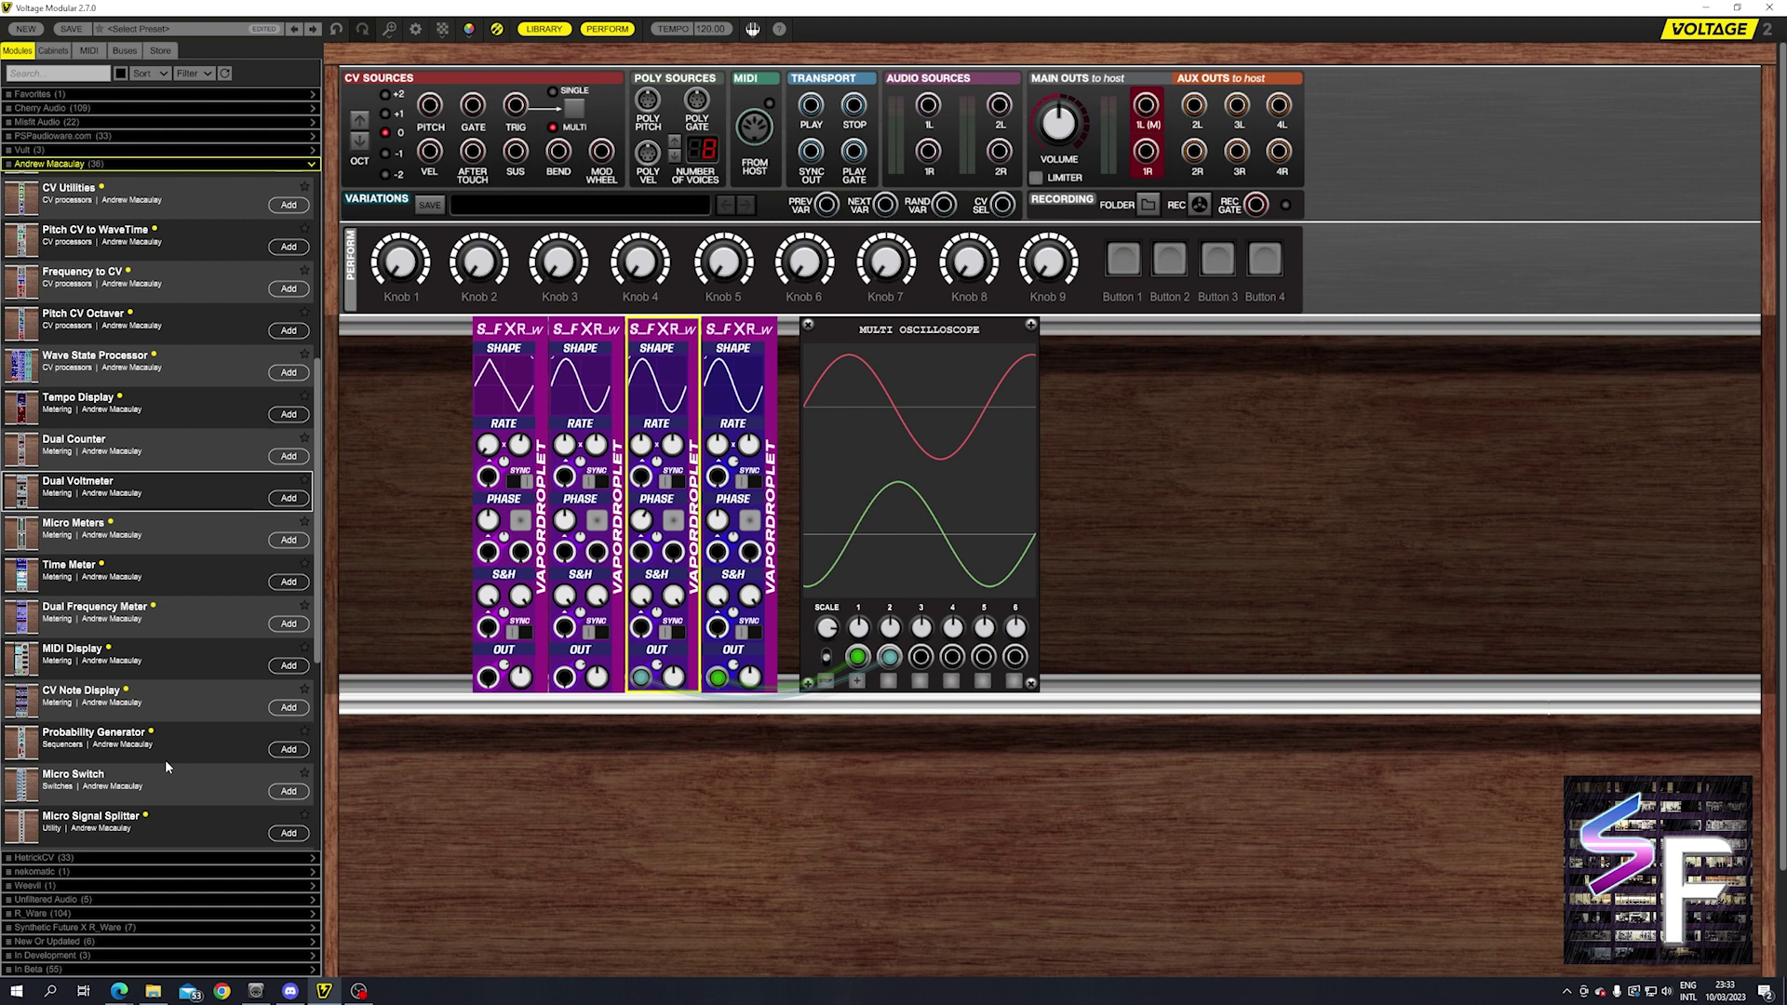
{"action": "scroll", "coordinate": [165, 759], "scroll_direction": "up", "scroll_amount": 5}
{"action": "left_click_drag", "start_coordinate": [125, 202], "coordinate": [382, 557]}
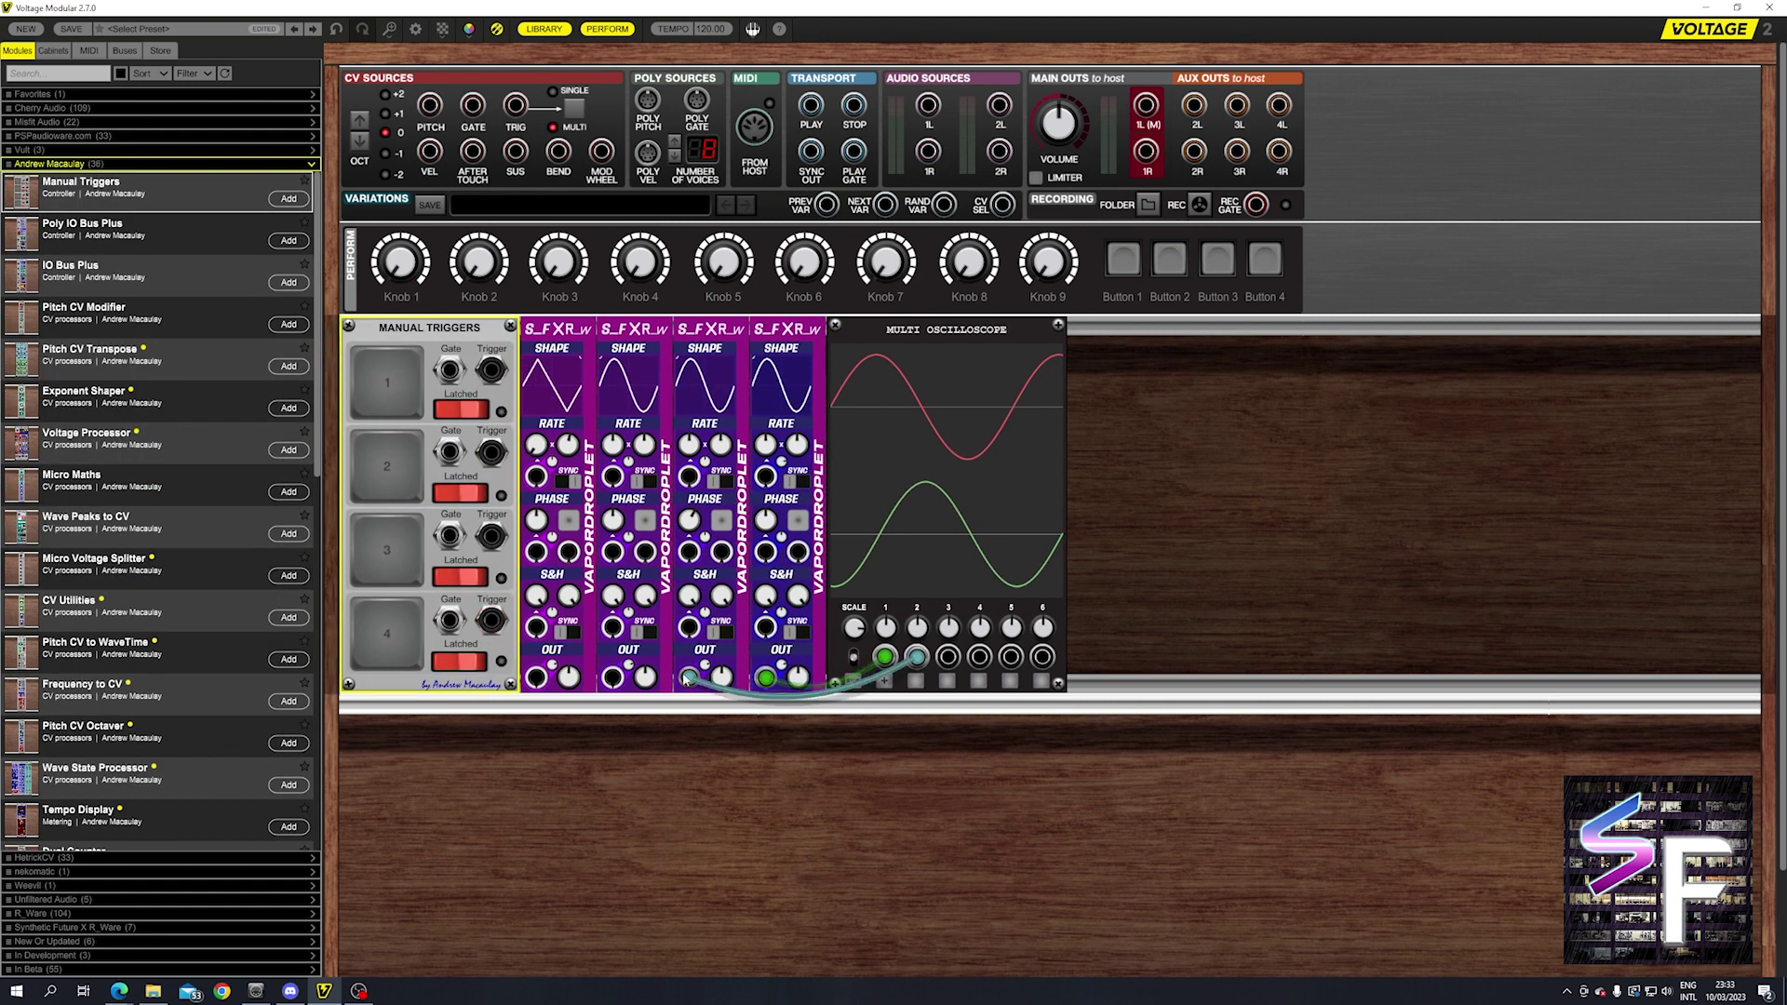
Step: Patch the first manual trigger output to the third Vapordroplet's phase reset input, with its wave on the oscilloscope's second channel
{"action": "left_click_drag", "start_coordinate": [689, 678], "coordinate": [744, 846]}
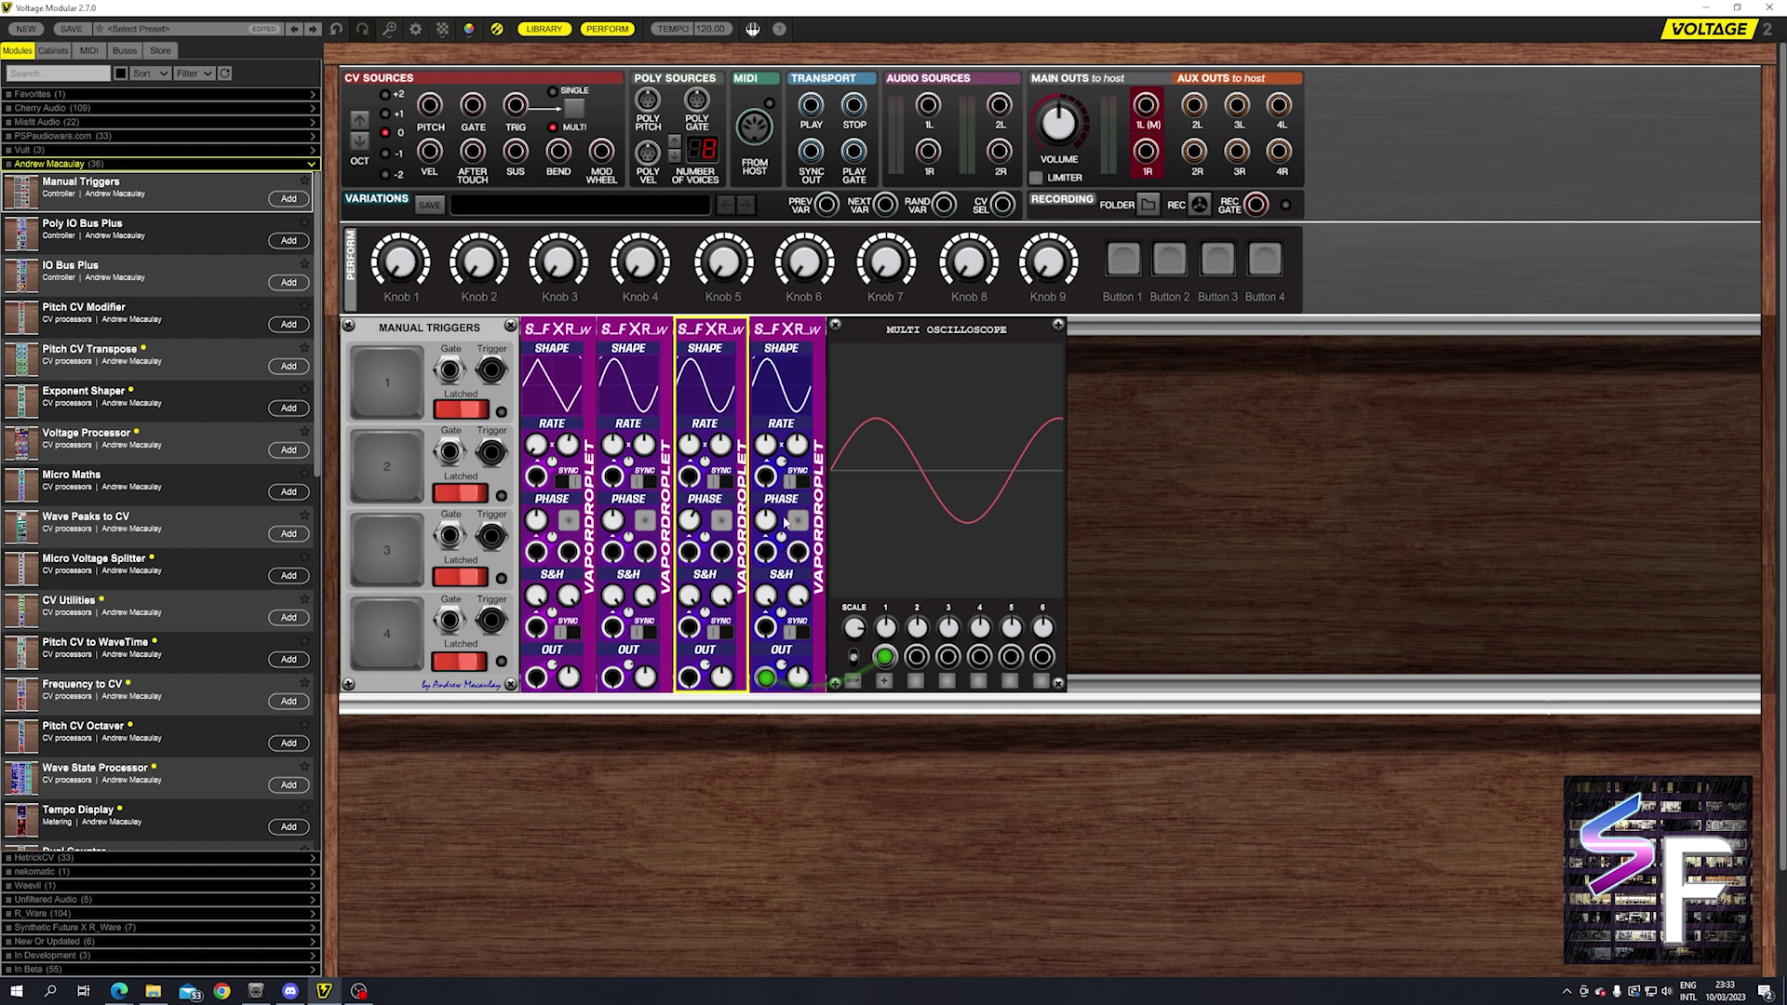
{"action": "left_click_drag", "start_coordinate": [798, 552], "coordinate": [492, 370]}
{"action": "left_click", "coordinate": [392, 396]}
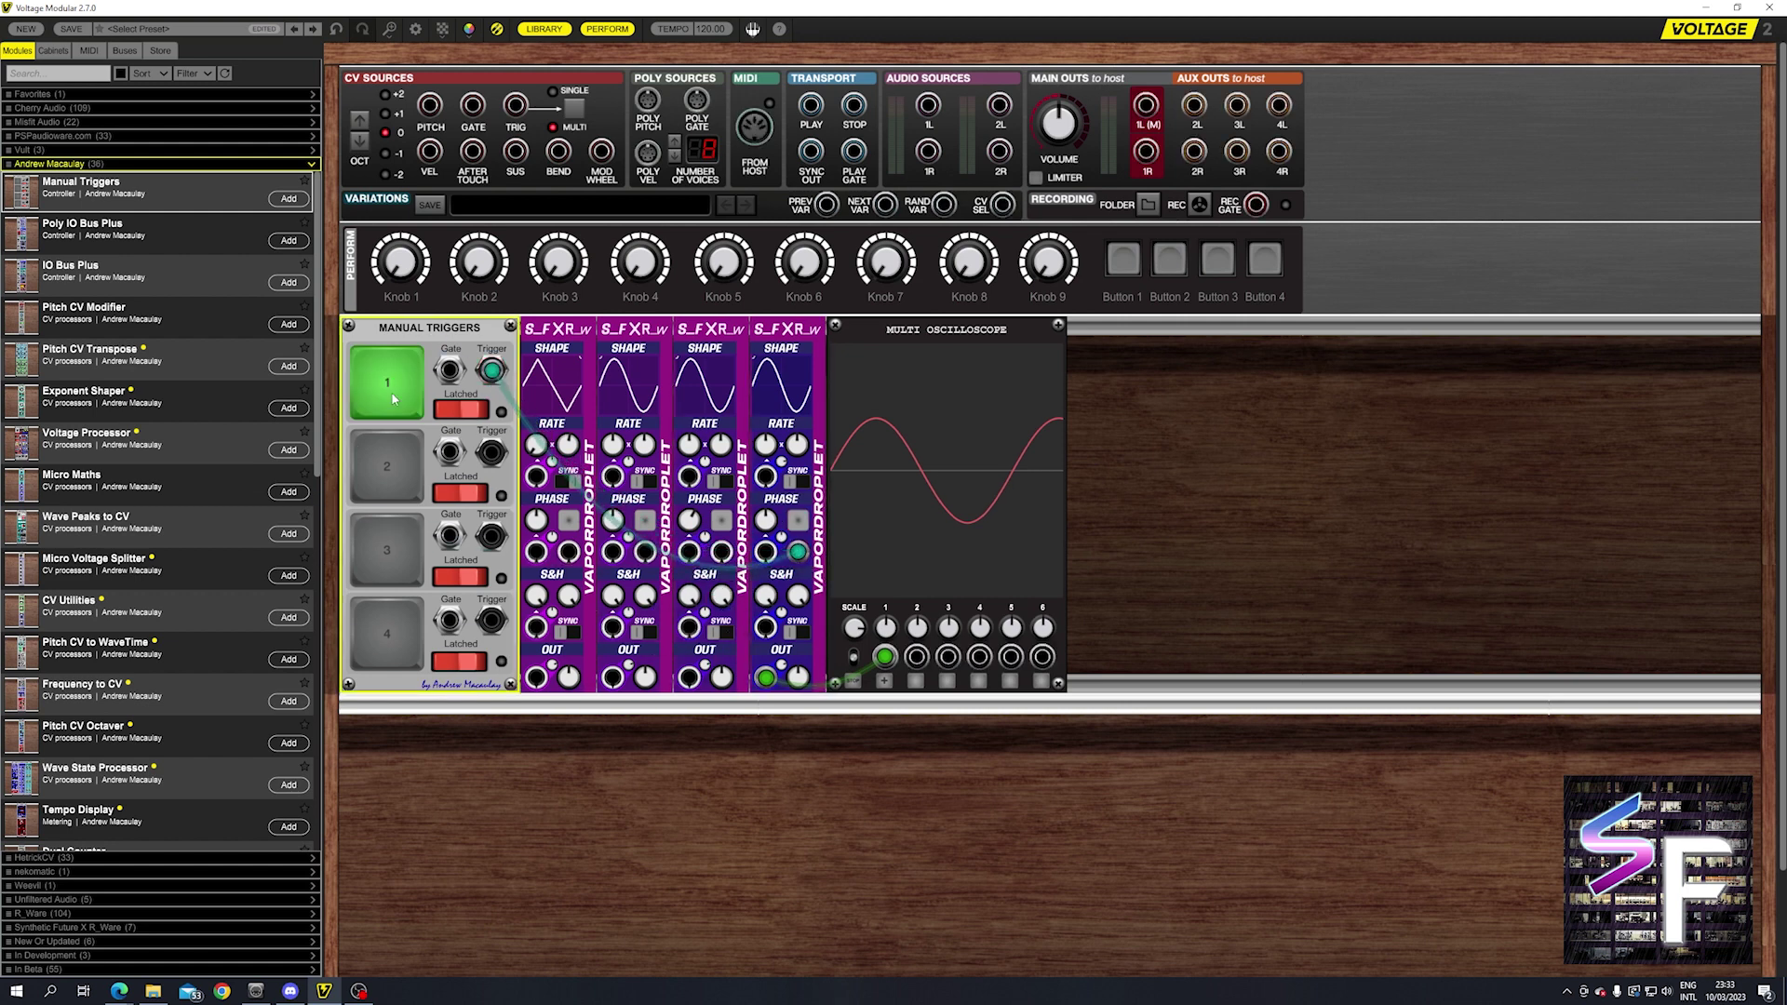
{"action": "mouse_move", "coordinate": [797, 552]}
{"action": "left_mouse_down"}
{"action": "mouse_move", "coordinate": [694, 563]}
{"action": "mouse_move", "coordinate": [717, 561]}
{"action": "left_mouse_up"}
{"action": "left_click_drag", "start_coordinate": [689, 677], "coordinate": [916, 656]}
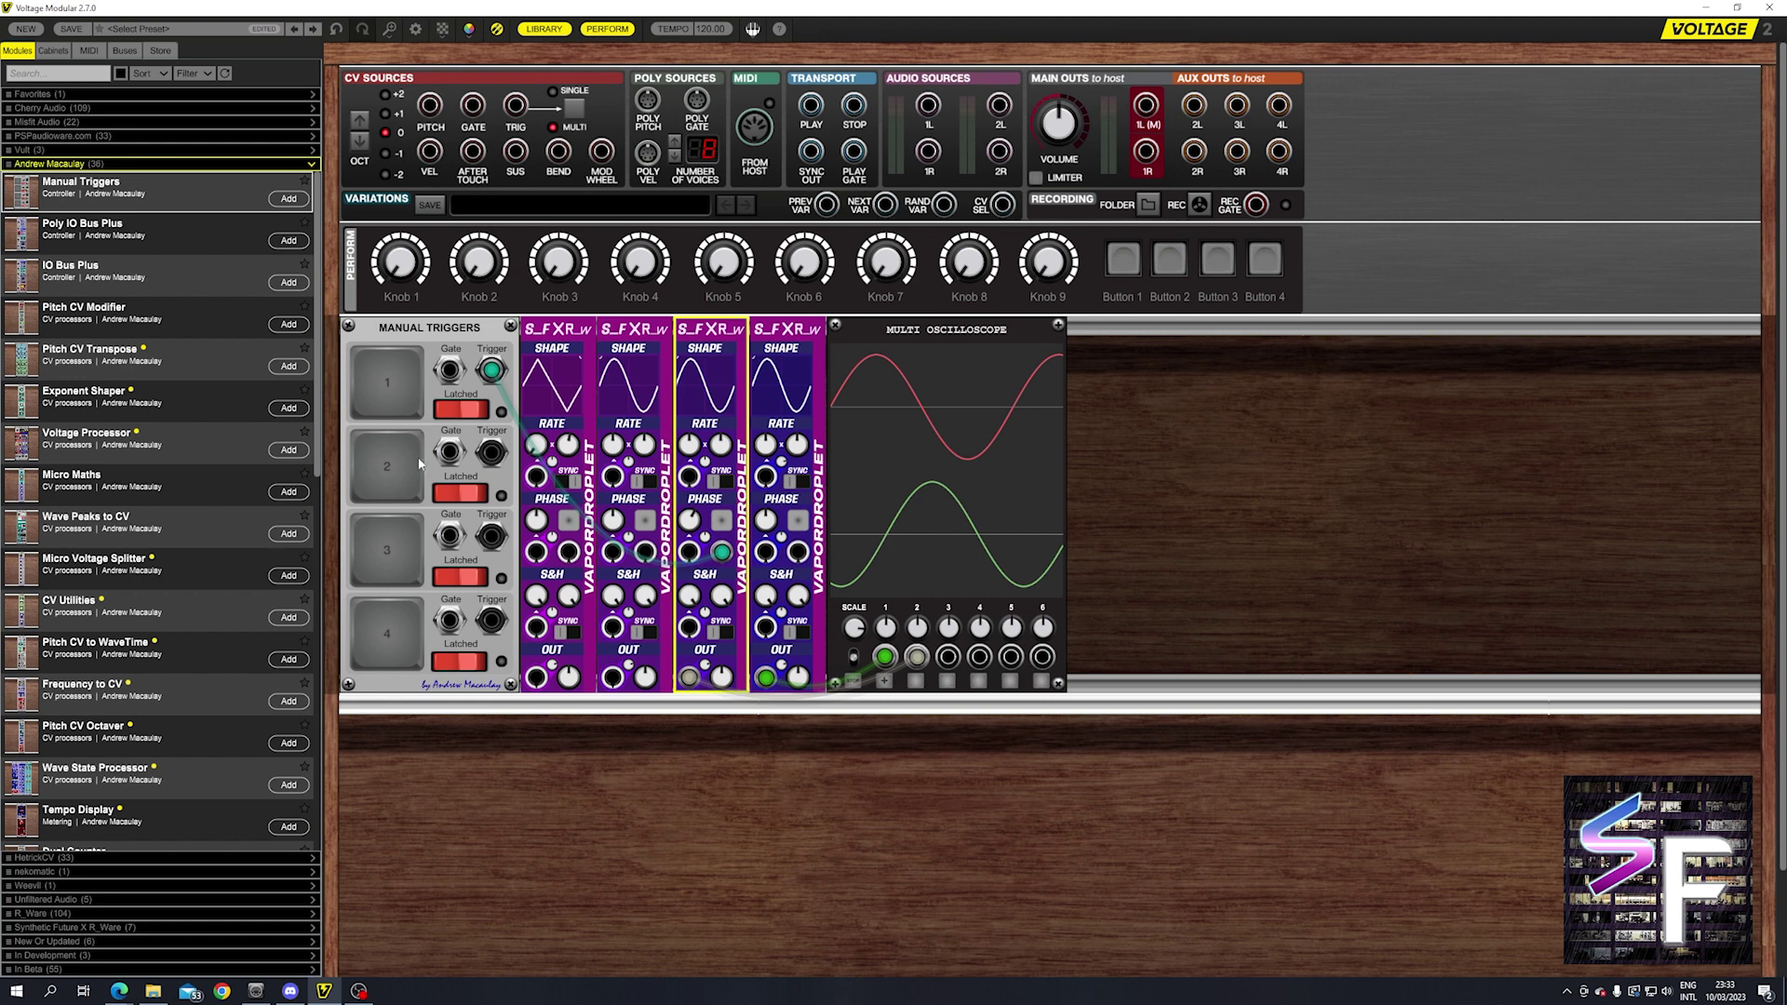
Step: Reset the third Vapordroplet's phase repeatedly with manual trigger 1 and its own reset button, and disconnect the trigger cable
{"action": "left_click", "coordinate": [418, 391]}
{"action": "left_click", "coordinate": [421, 396]}
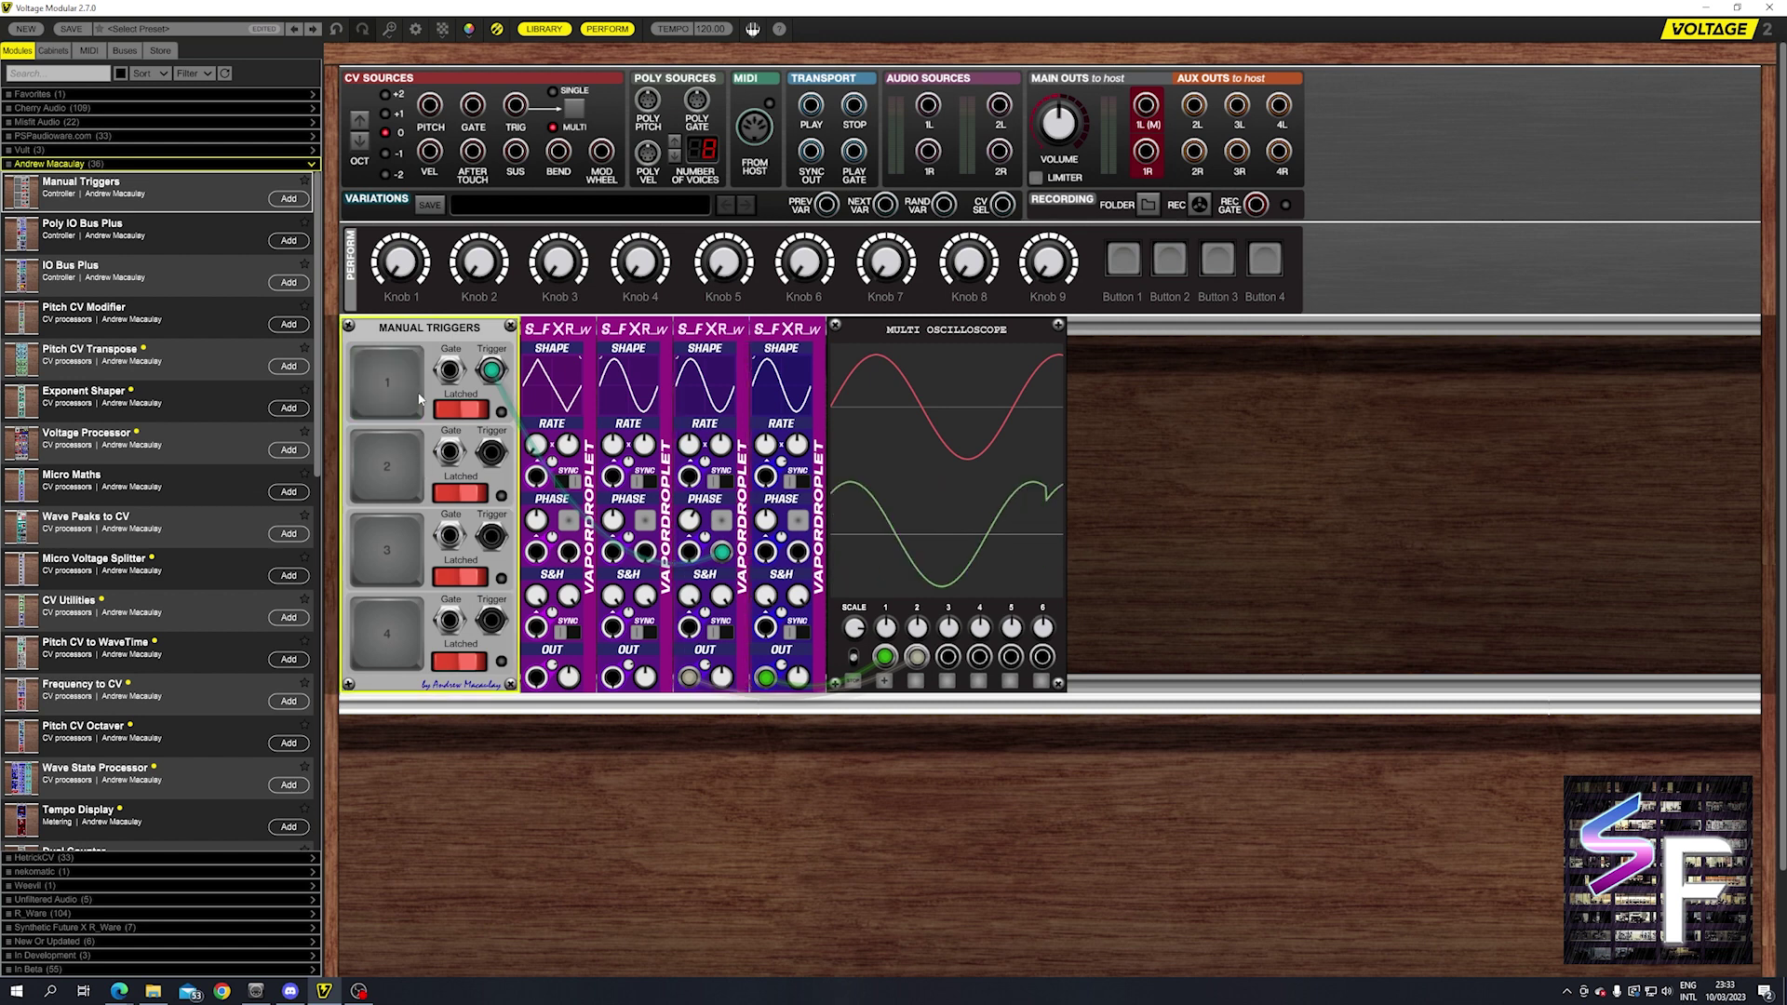
{"action": "left_click", "coordinate": [421, 398]}
{"action": "left_click", "coordinate": [420, 399]}
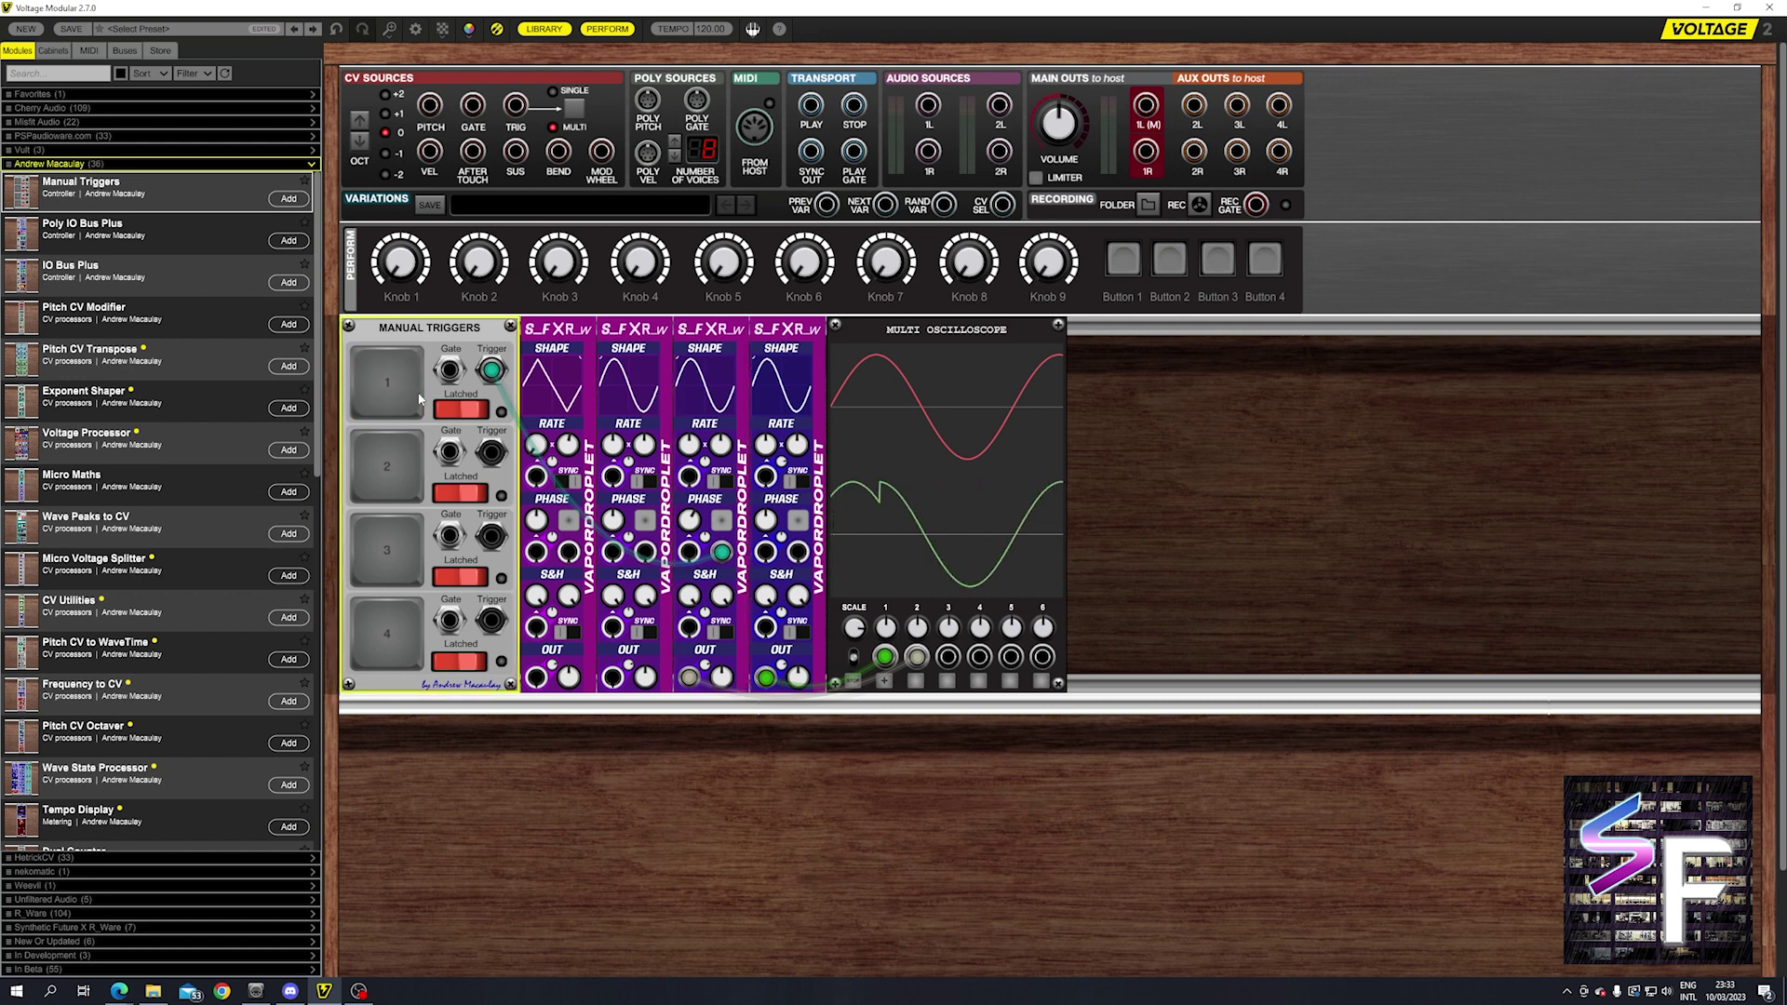
{"action": "left_click", "coordinate": [418, 400]}
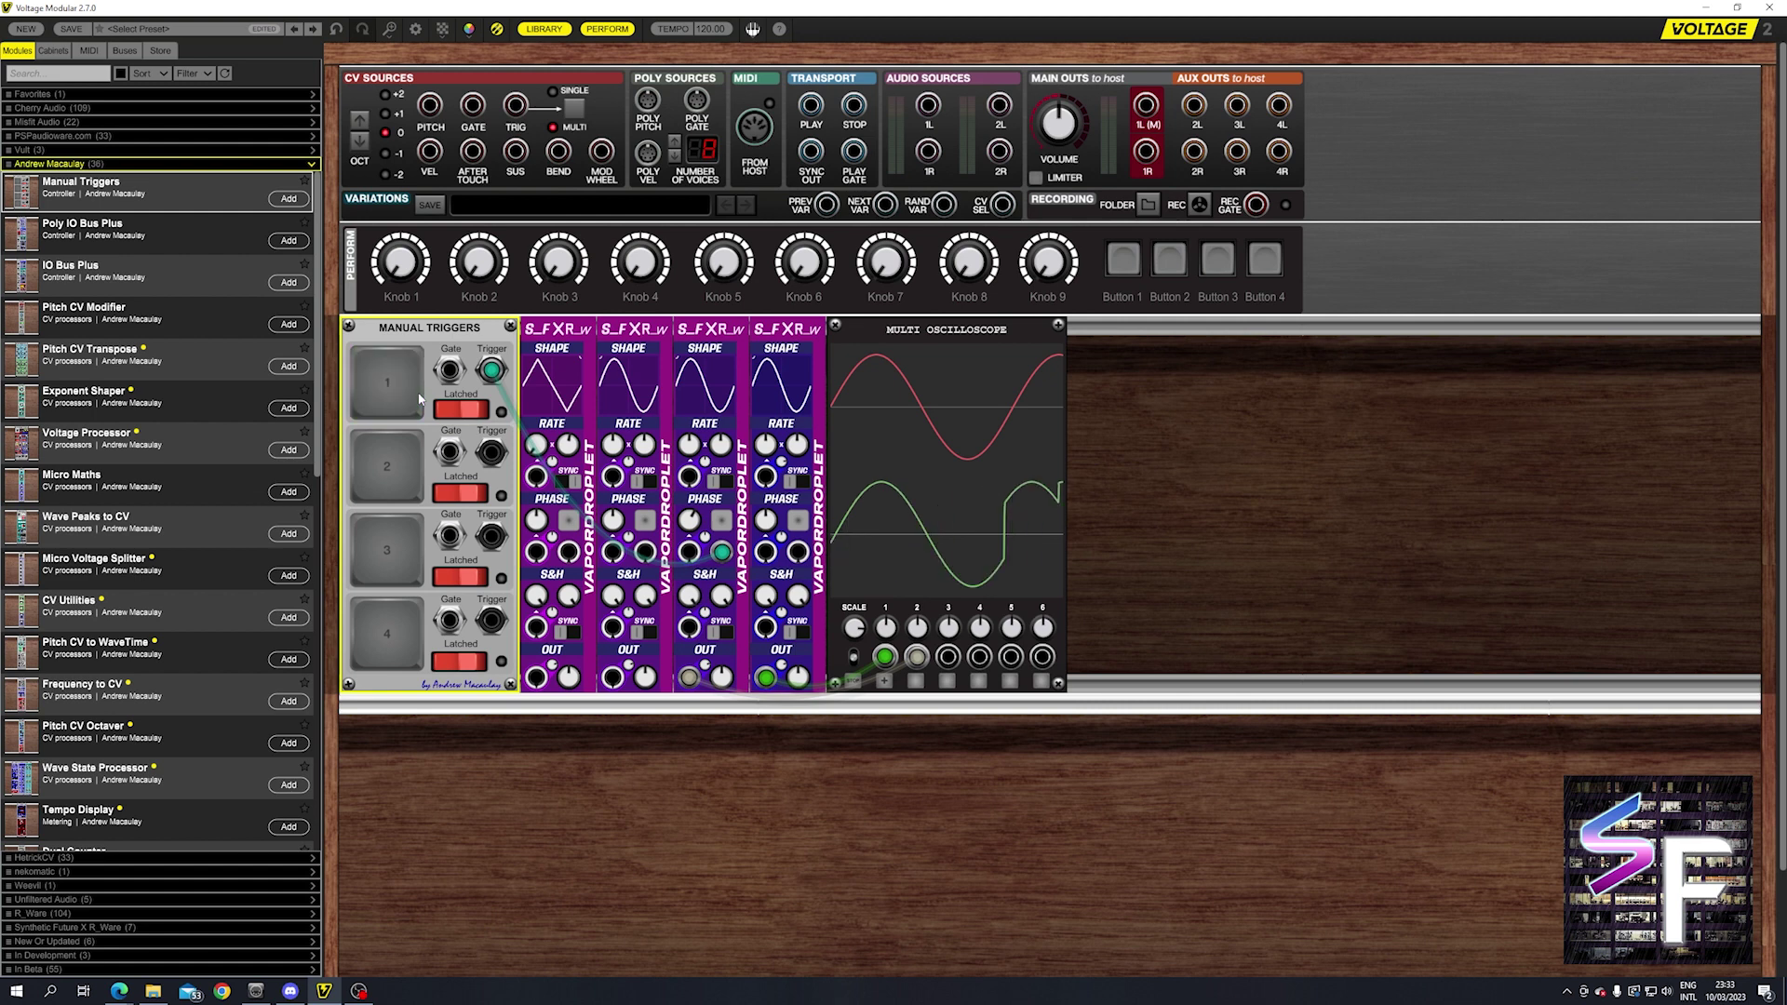
{"action": "left_click", "coordinate": [723, 532]}
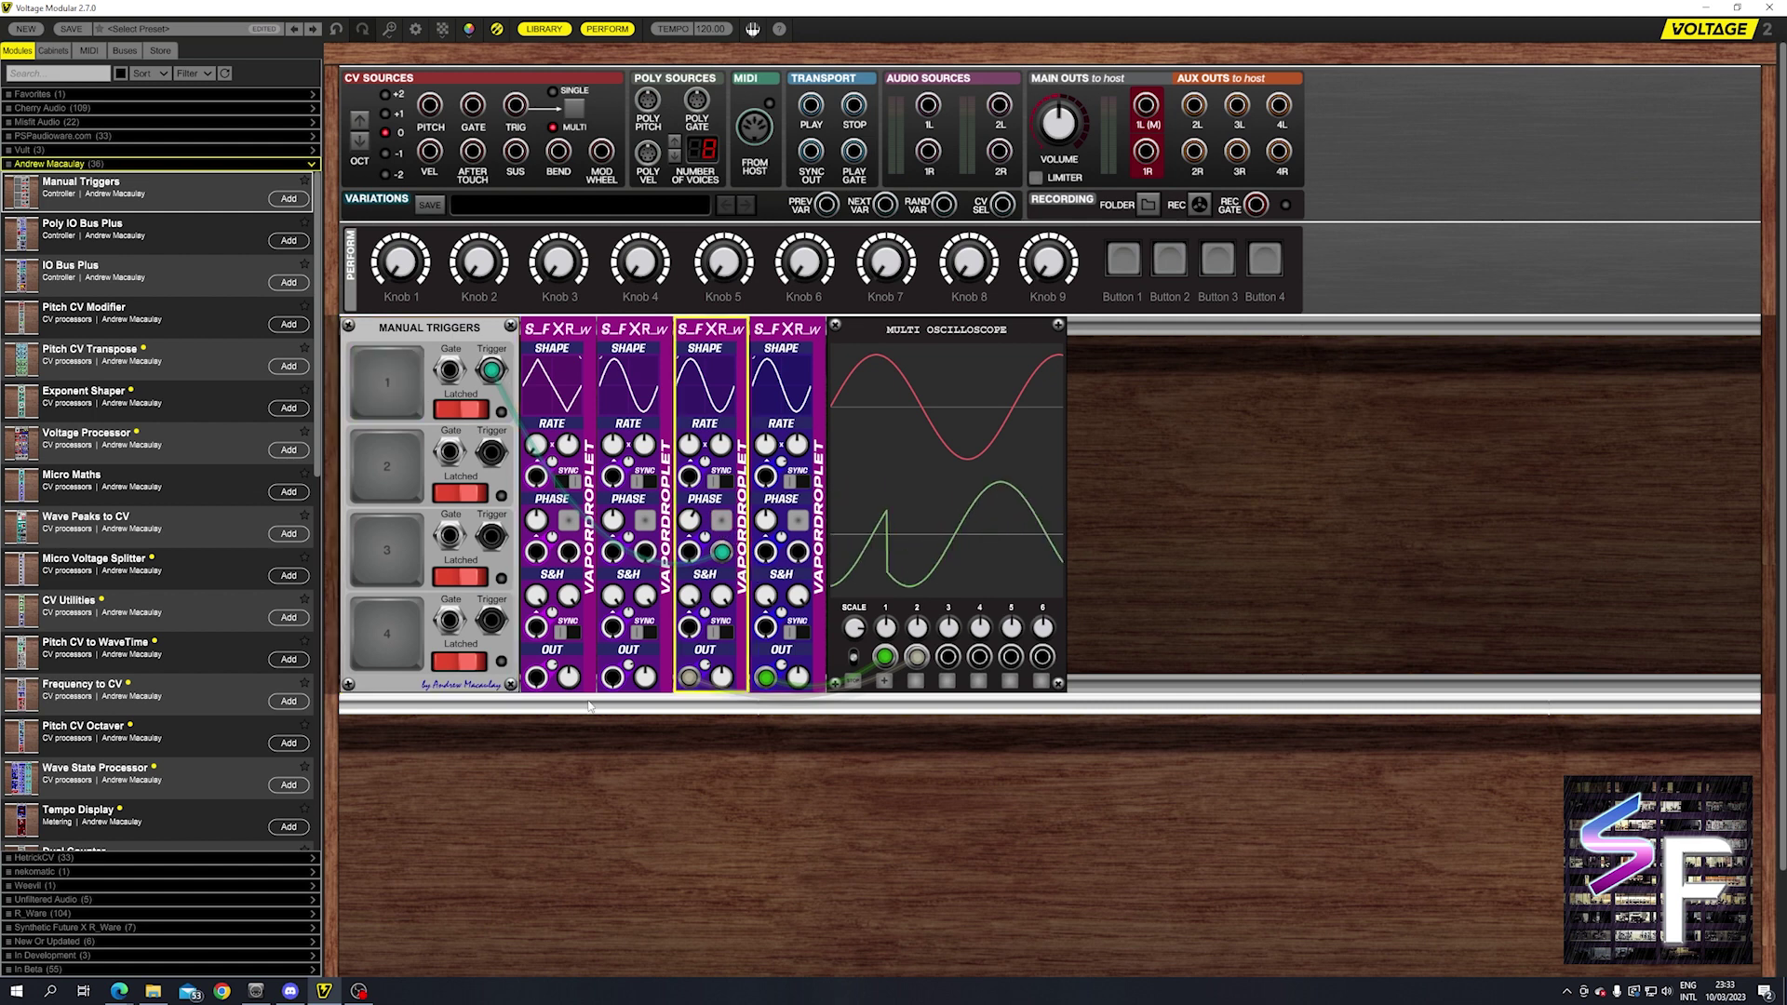
{"action": "left_click_drag", "start_coordinate": [723, 553], "coordinate": [747, 824]}
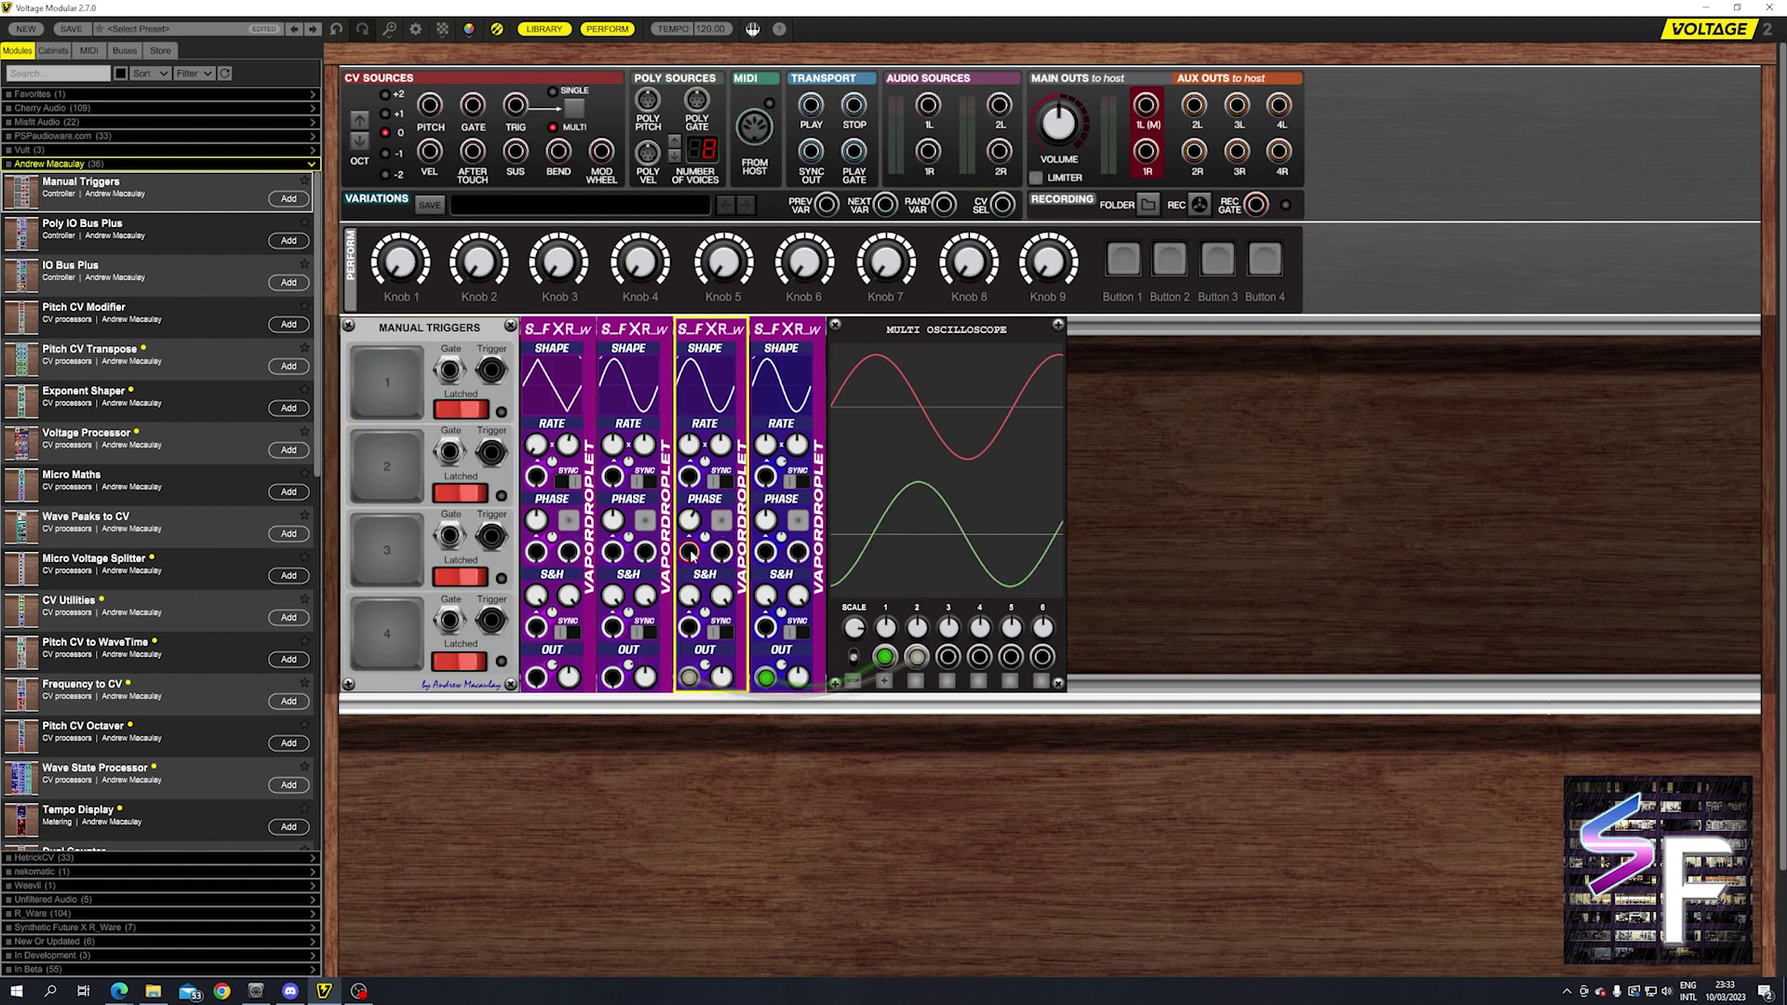
Step: Modulate the third Vapordroplet's phase from the second one's output, sweeping the phase CV attenuverter from 0.34 to negative, and disconnect the cable
{"action": "left_click_drag", "start_coordinate": [614, 677], "coordinate": [689, 553]}
{"action": "left_click", "coordinate": [709, 547]}
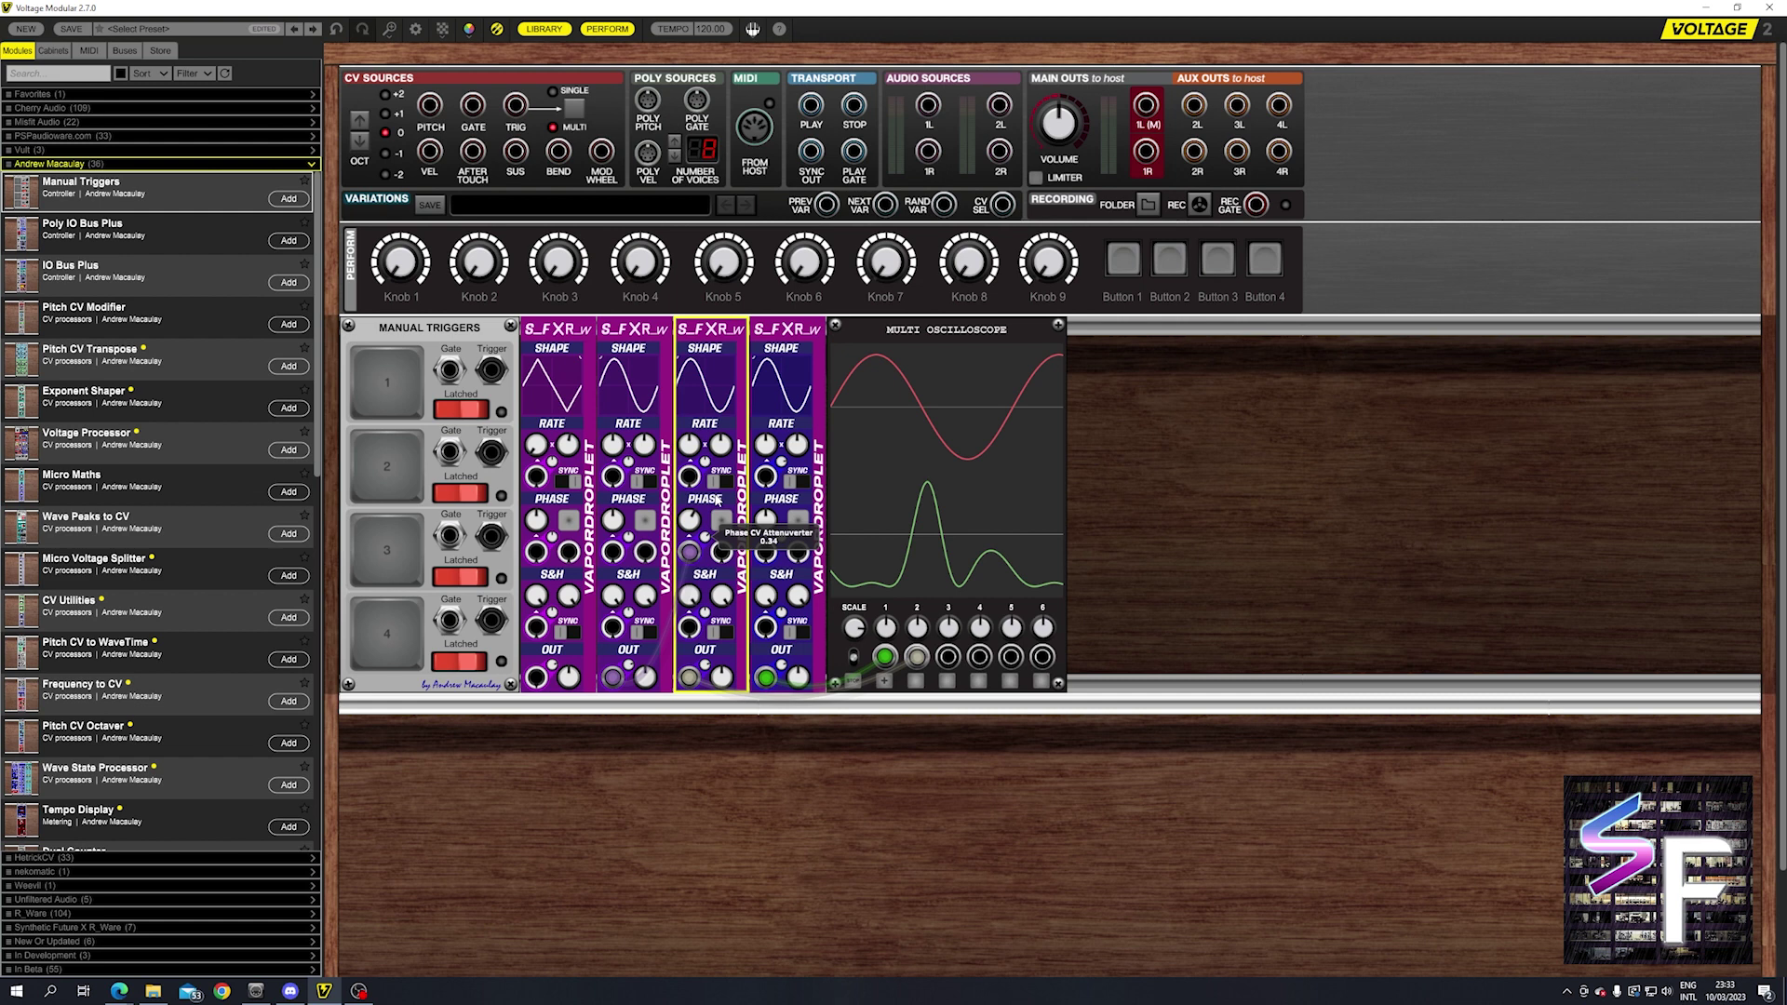
{"action": "left_click_drag", "start_coordinate": [704, 559], "coordinate": [700, 613]}
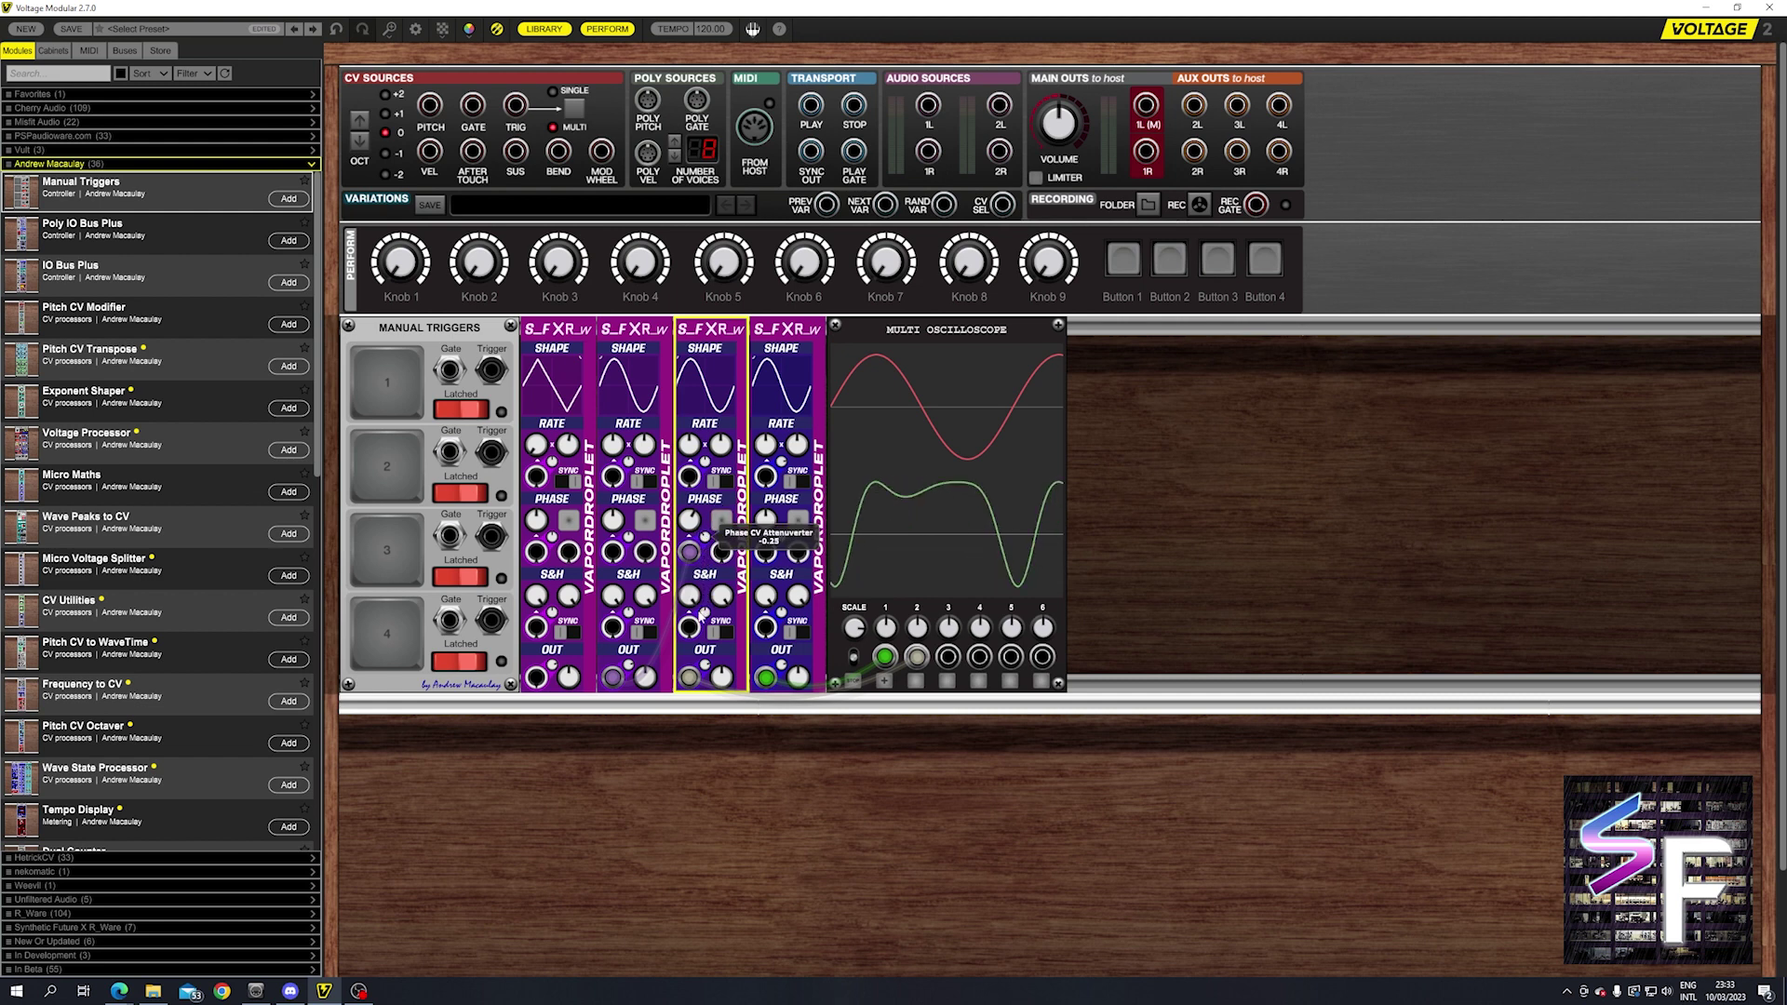
{"action": "left_click_drag", "start_coordinate": [690, 552], "coordinate": [702, 857]}
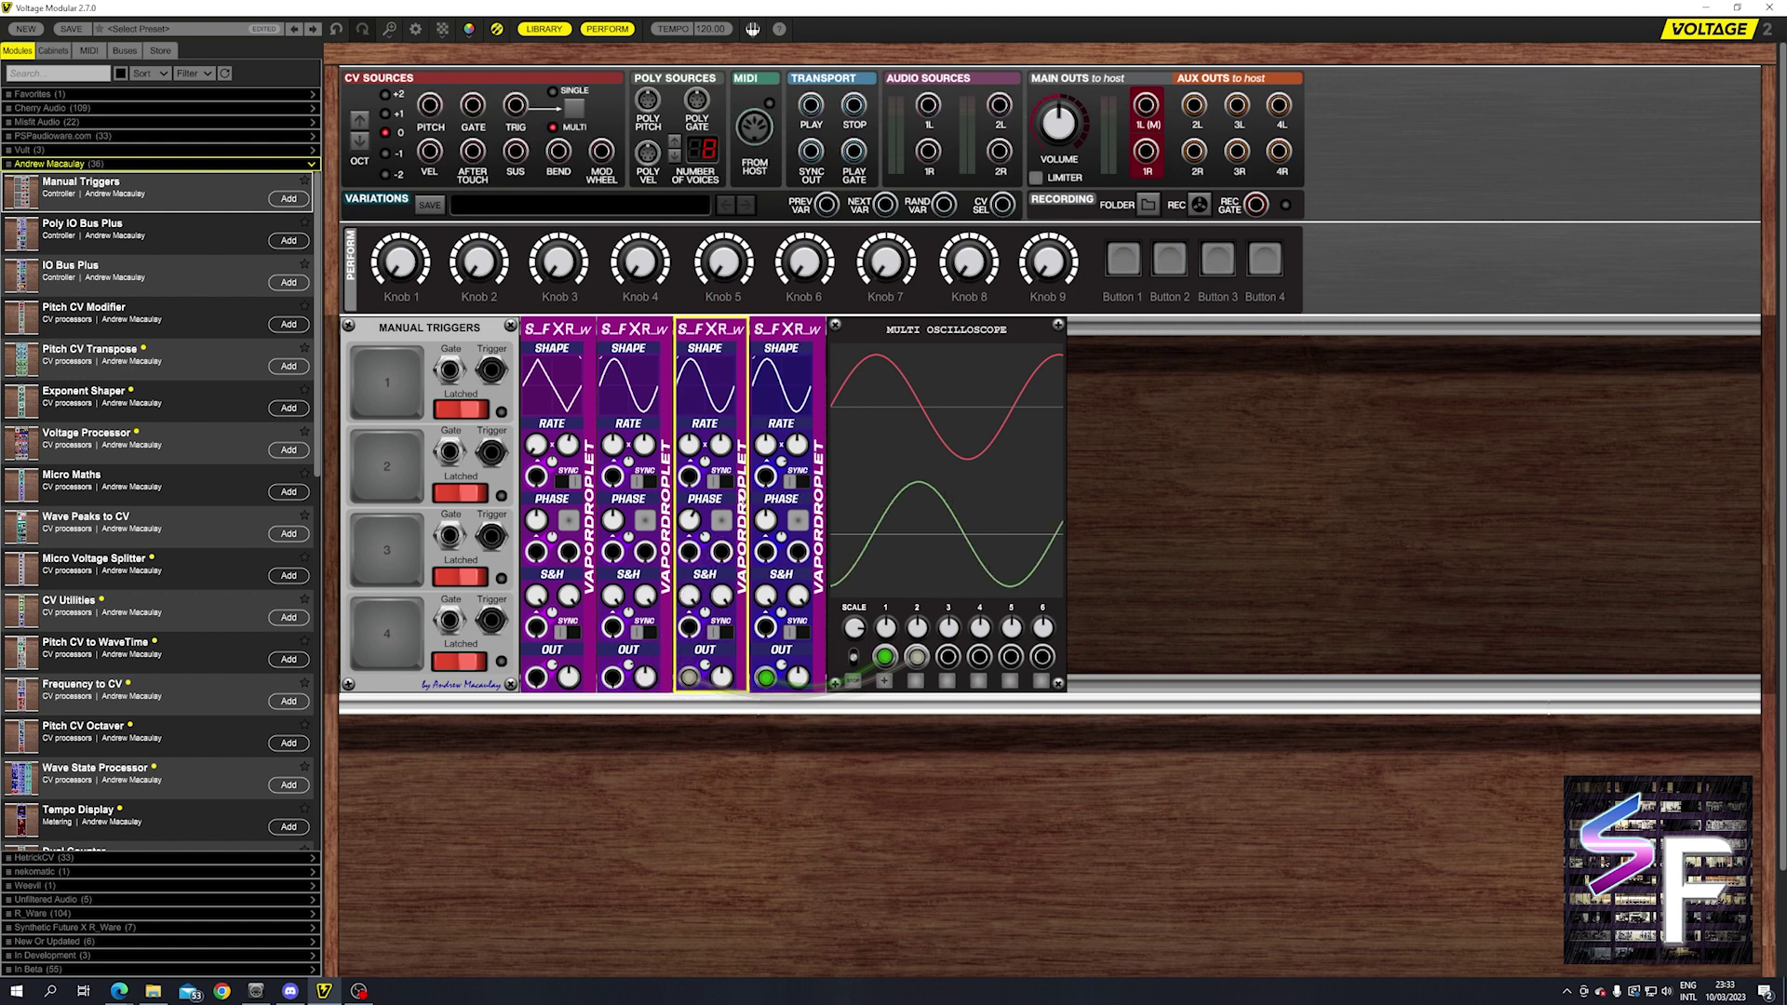
Step: Disconnect the oscilloscope's second input and lower the fourth Vapordroplet's S&H rate in stages to 2.629 Hz
{"action": "mouse_move", "coordinate": [690, 599]}
{"action": "left_click_drag", "start_coordinate": [916, 658], "coordinate": [875, 884]}
{"action": "key", "text": "ctrl+z"}
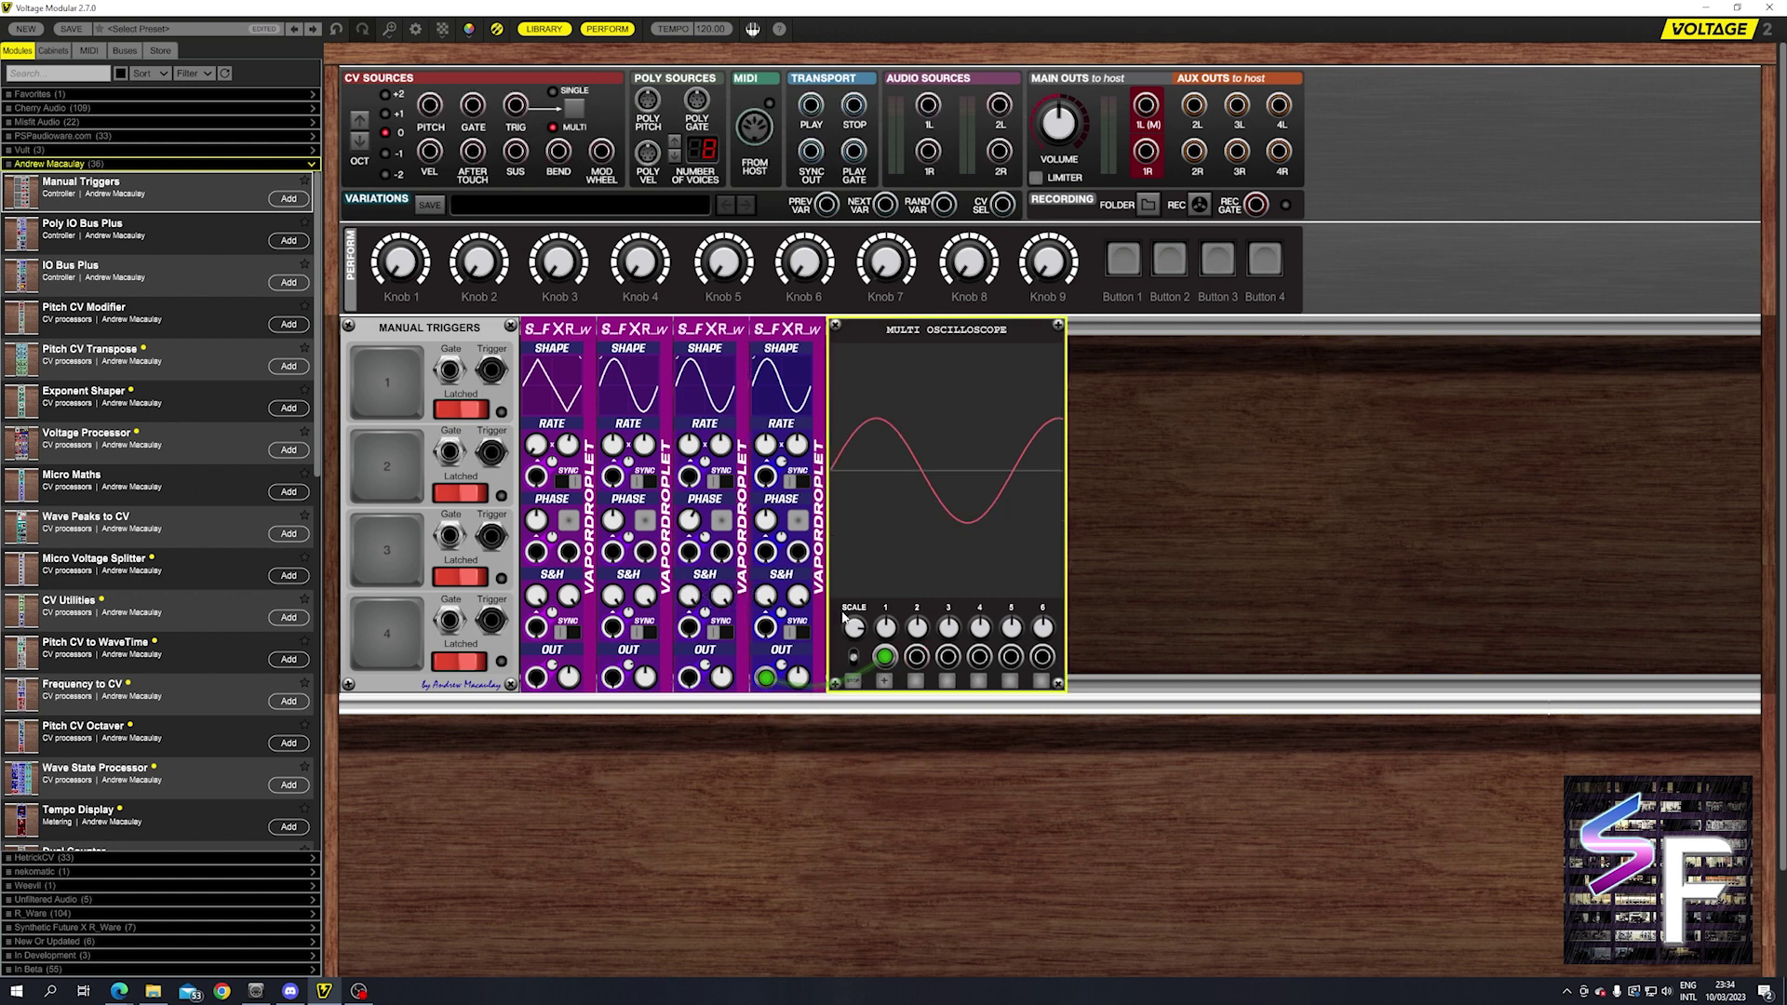
{"action": "left_click", "coordinate": [765, 621]}
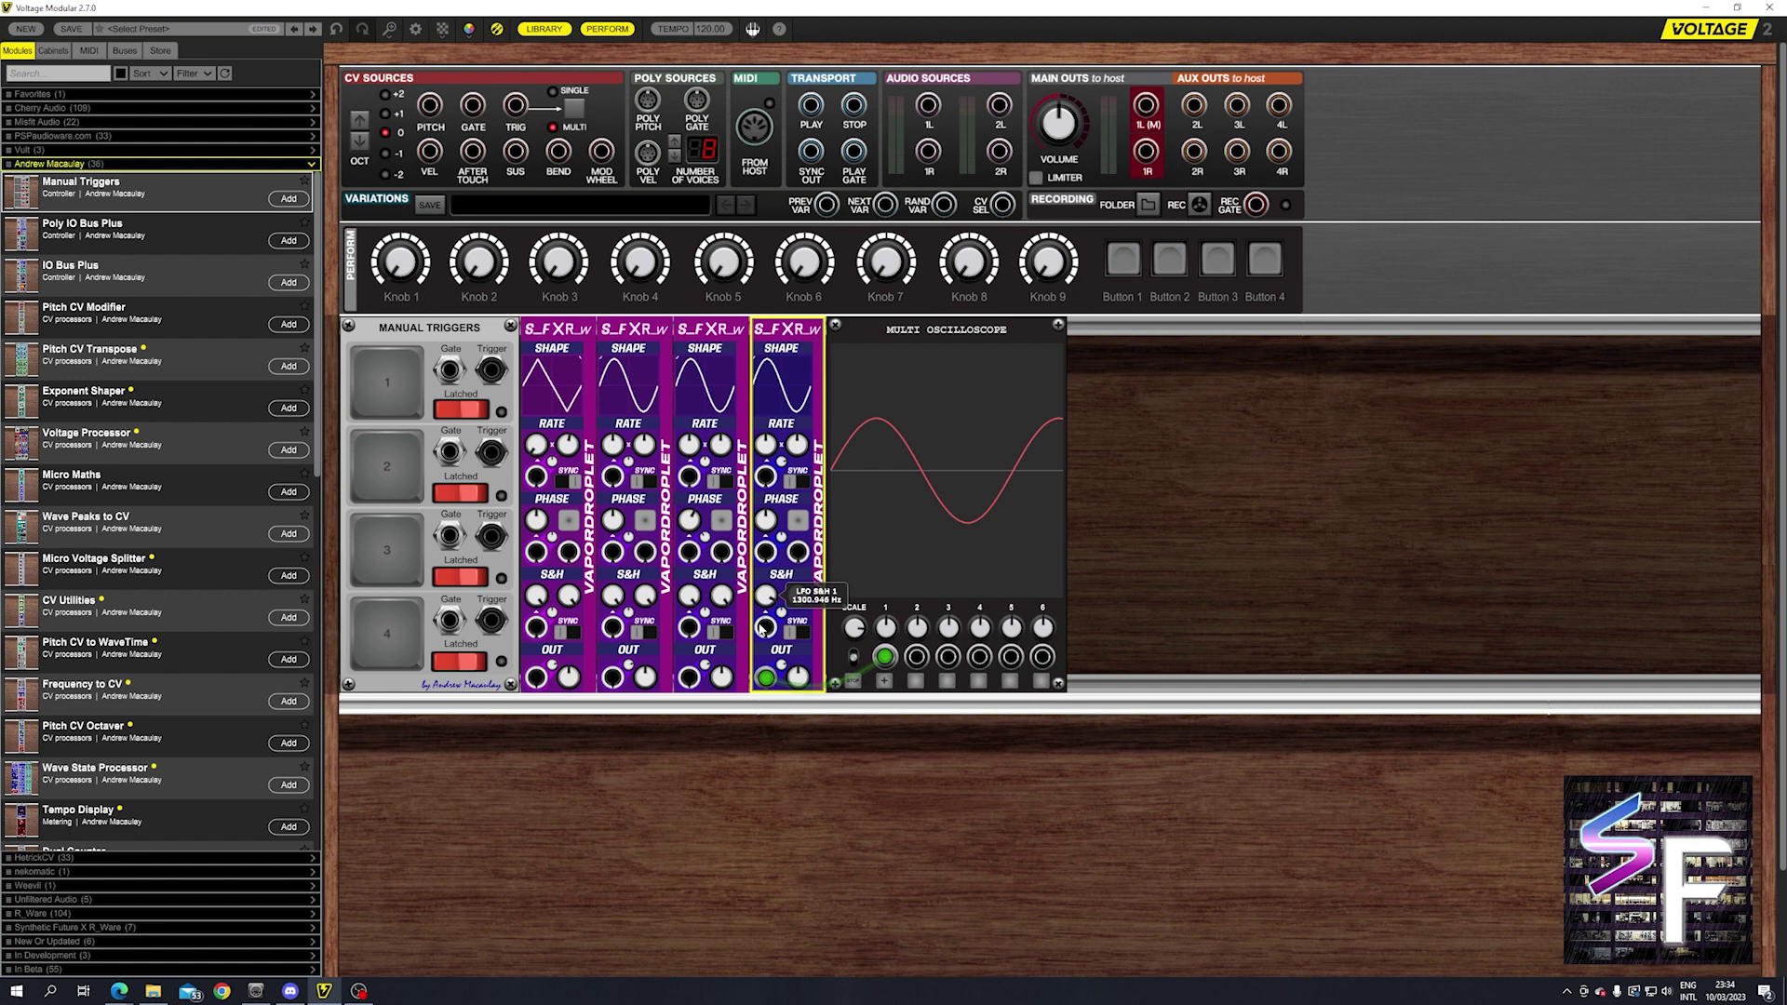
{"action": "left_click_drag", "start_coordinate": [762, 630], "coordinate": [739, 727]}
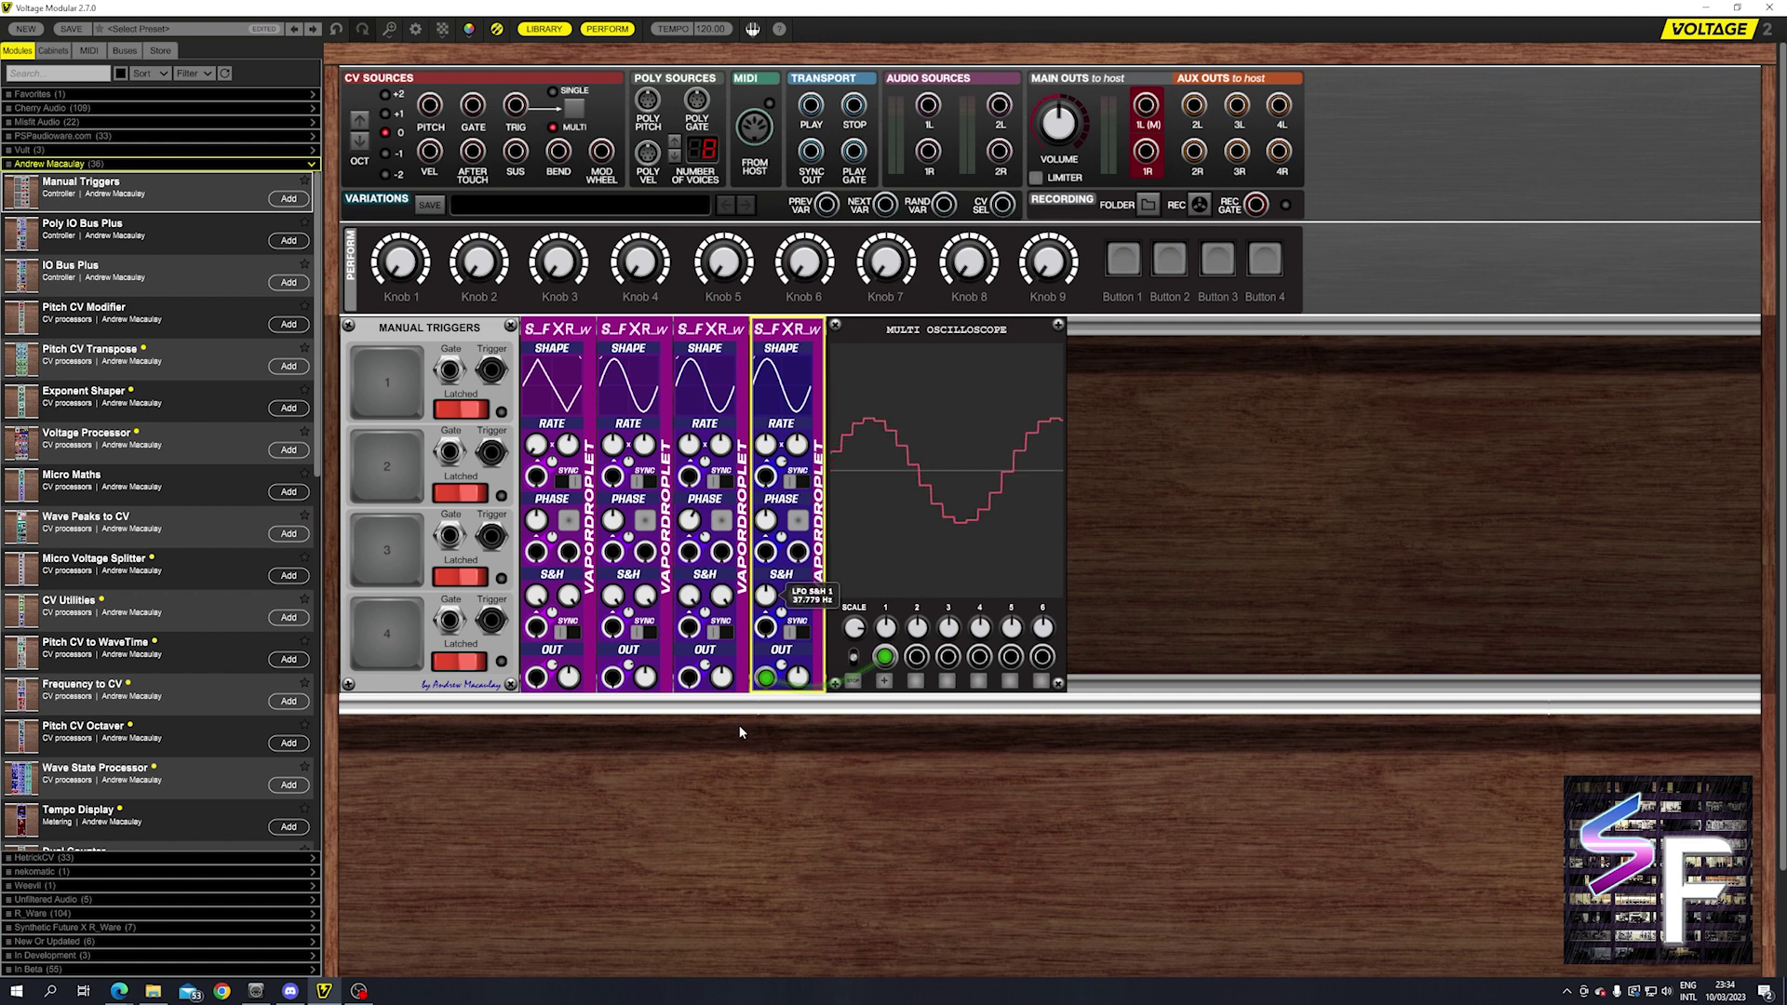
{"action": "left_click_drag", "start_coordinate": [740, 730], "coordinate": [731, 764]}
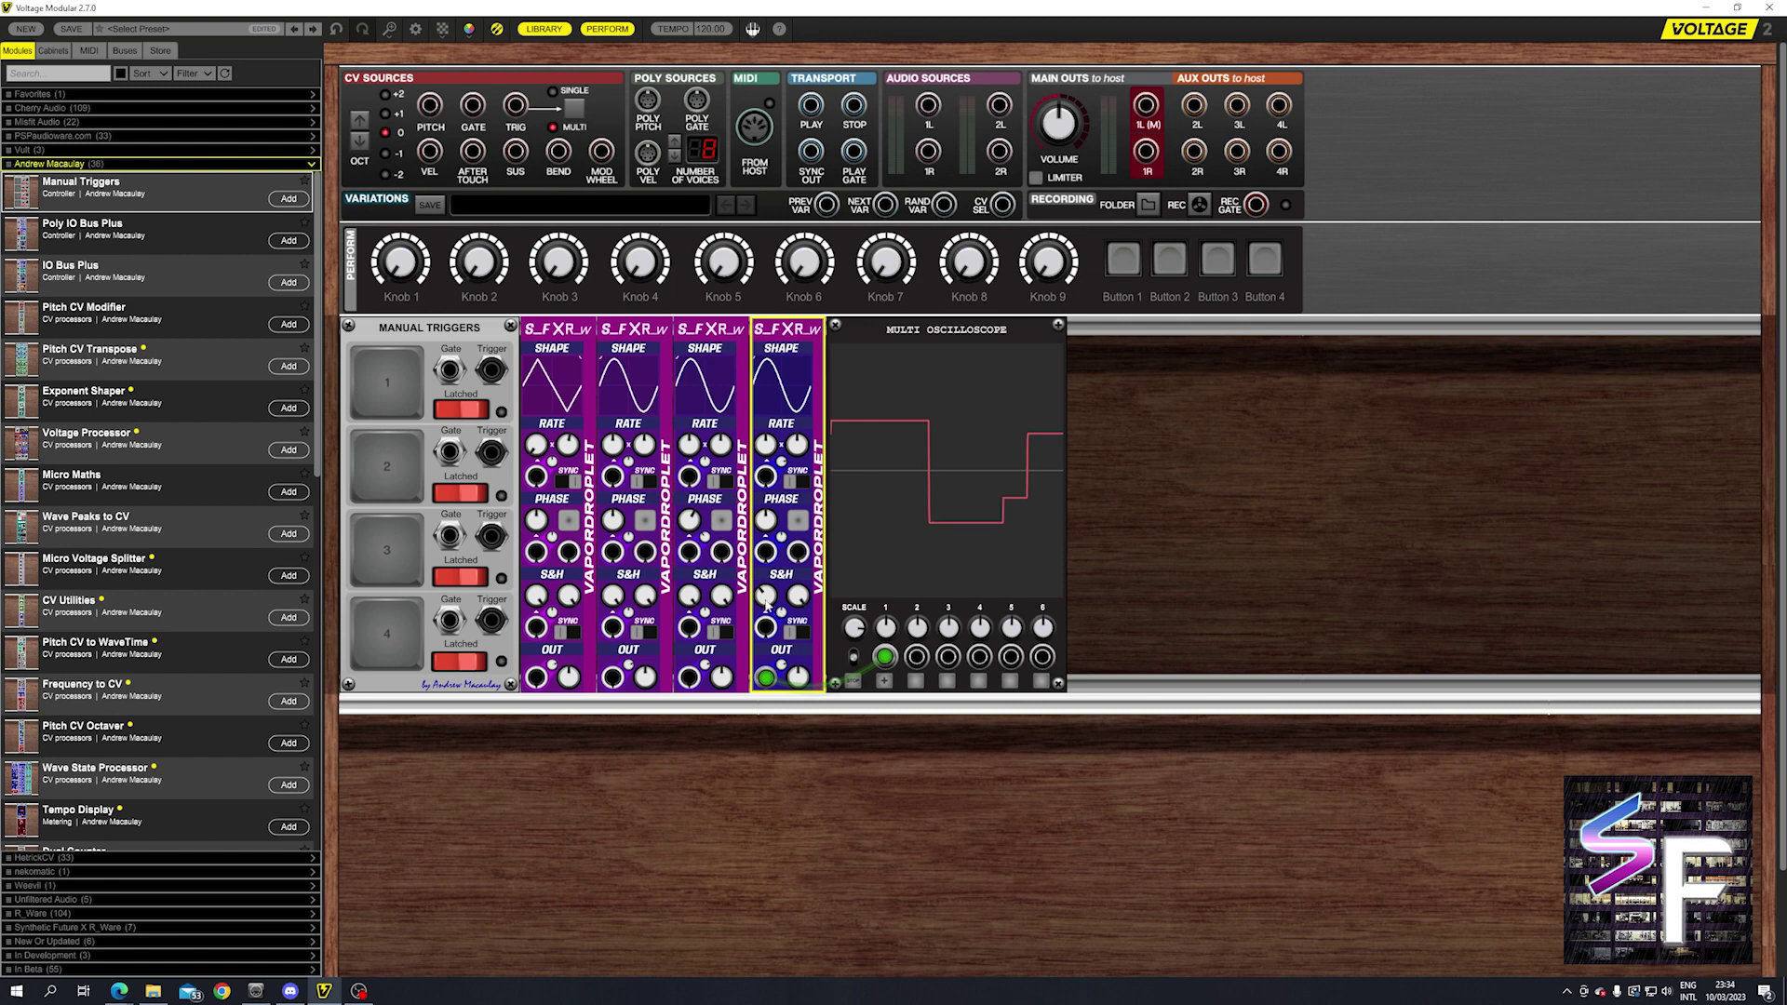
{"action": "left_click_drag", "start_coordinate": [767, 605], "coordinate": [769, 626]}
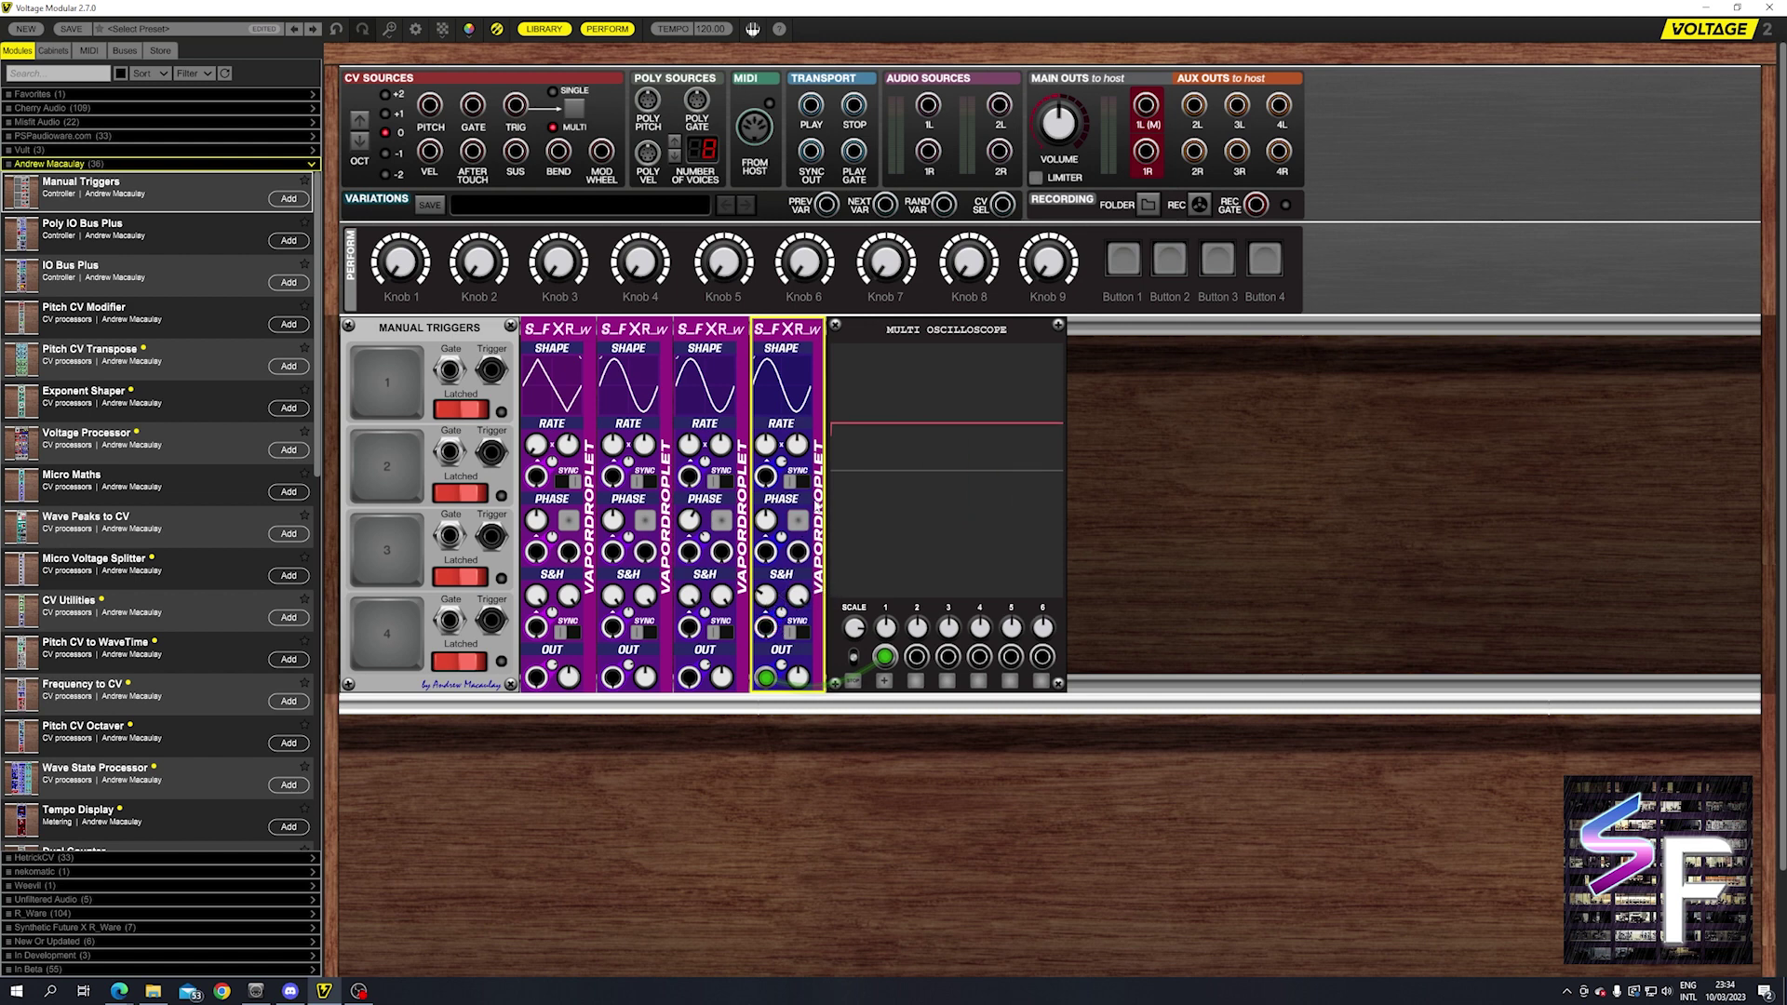
Step: Add a point to the fourth Vapordroplet's shape curve, and vary its S&H rate by hand and with the third one's output
{"action": "left_click", "coordinate": [784, 374]}
{"action": "mouse_move", "coordinate": [771, 600]}
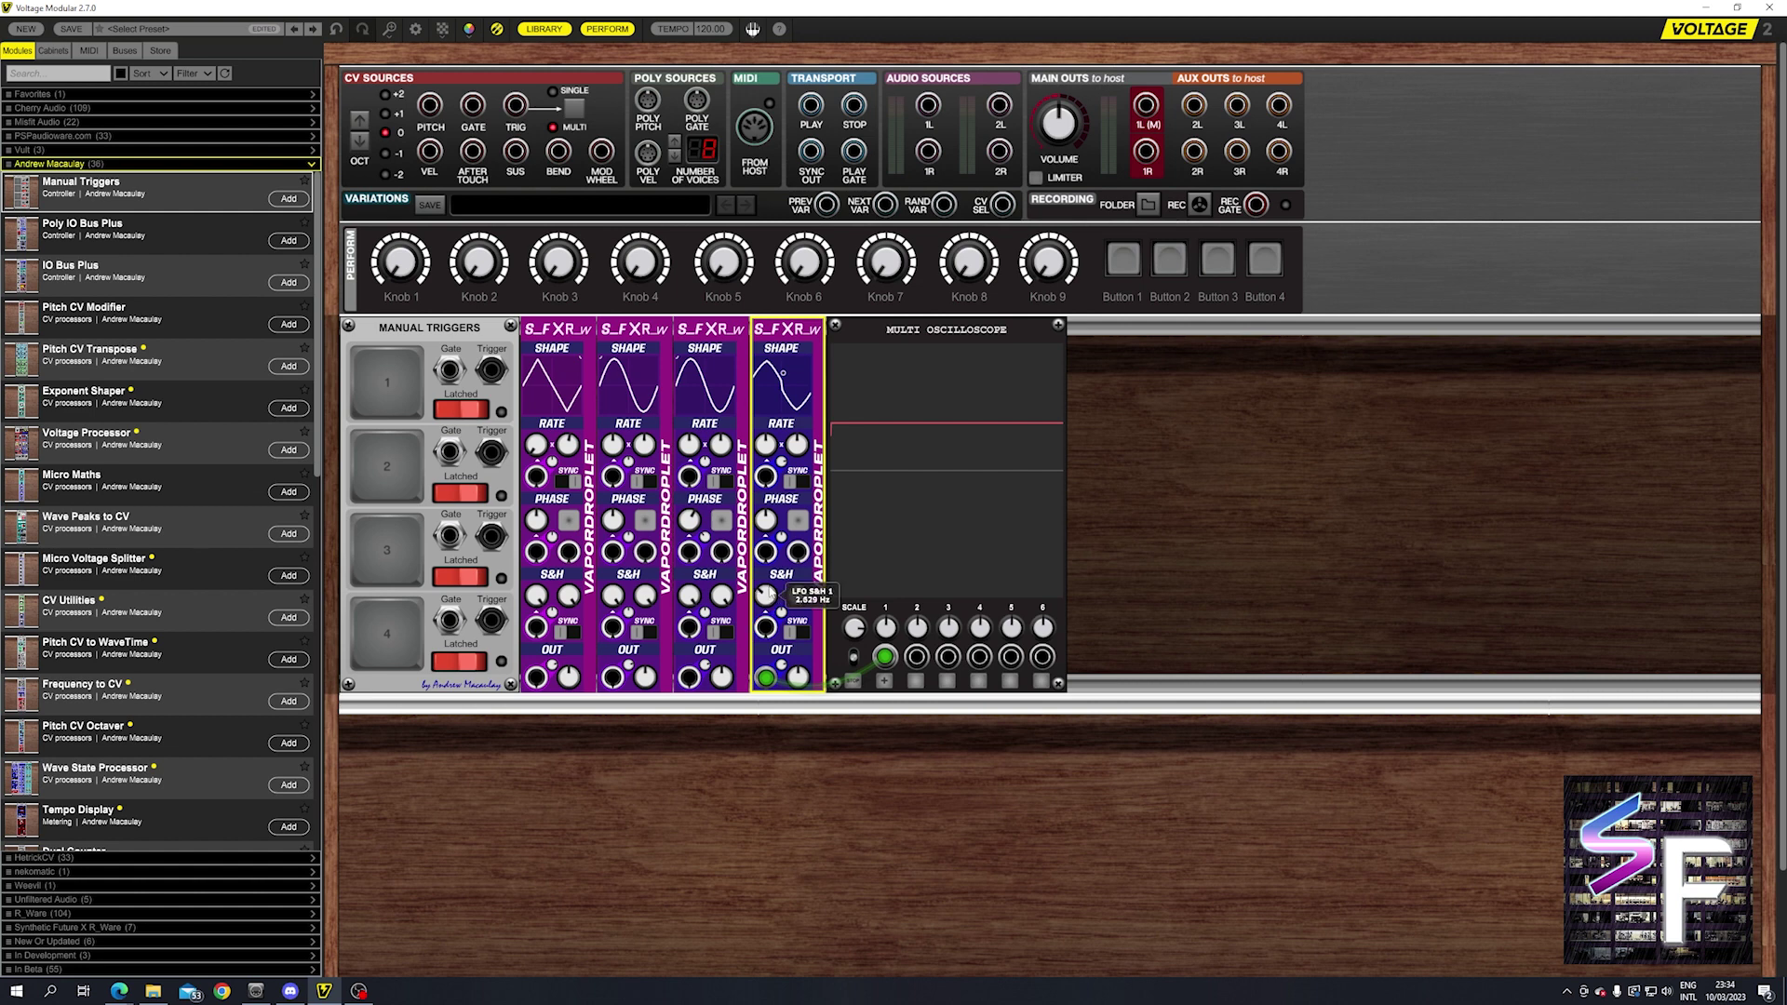
{"action": "mouse_move", "coordinate": [769, 592]}
{"action": "left_mouse_down"}
{"action": "mouse_move", "coordinate": [798, 540]}
{"action": "mouse_move", "coordinate": [803, 567]}
{"action": "left_mouse_up"}
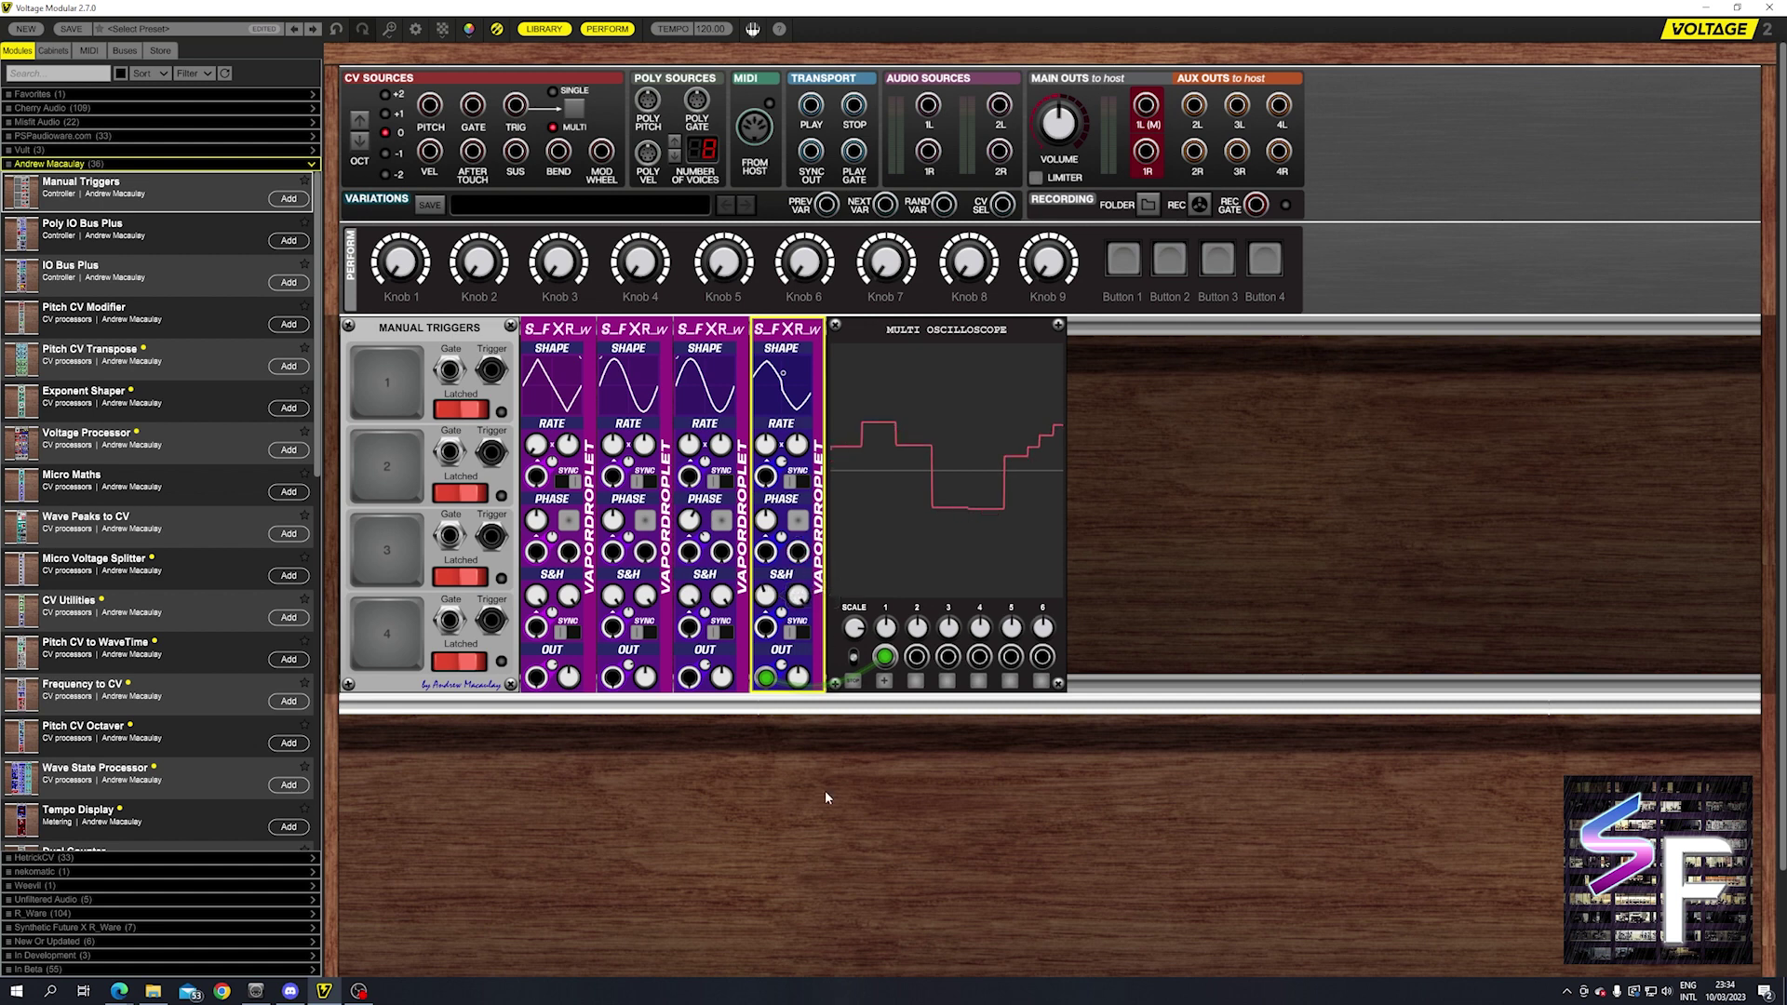
{"action": "mouse_move", "coordinate": [765, 626]}
{"action": "left_mouse_down"}
{"action": "mouse_move", "coordinate": [712, 762]}
{"action": "mouse_move", "coordinate": [682, 685]}
{"action": "mouse_move", "coordinate": [783, 650]}
{"action": "mouse_move", "coordinate": [815, 607]}
{"action": "left_mouse_up"}
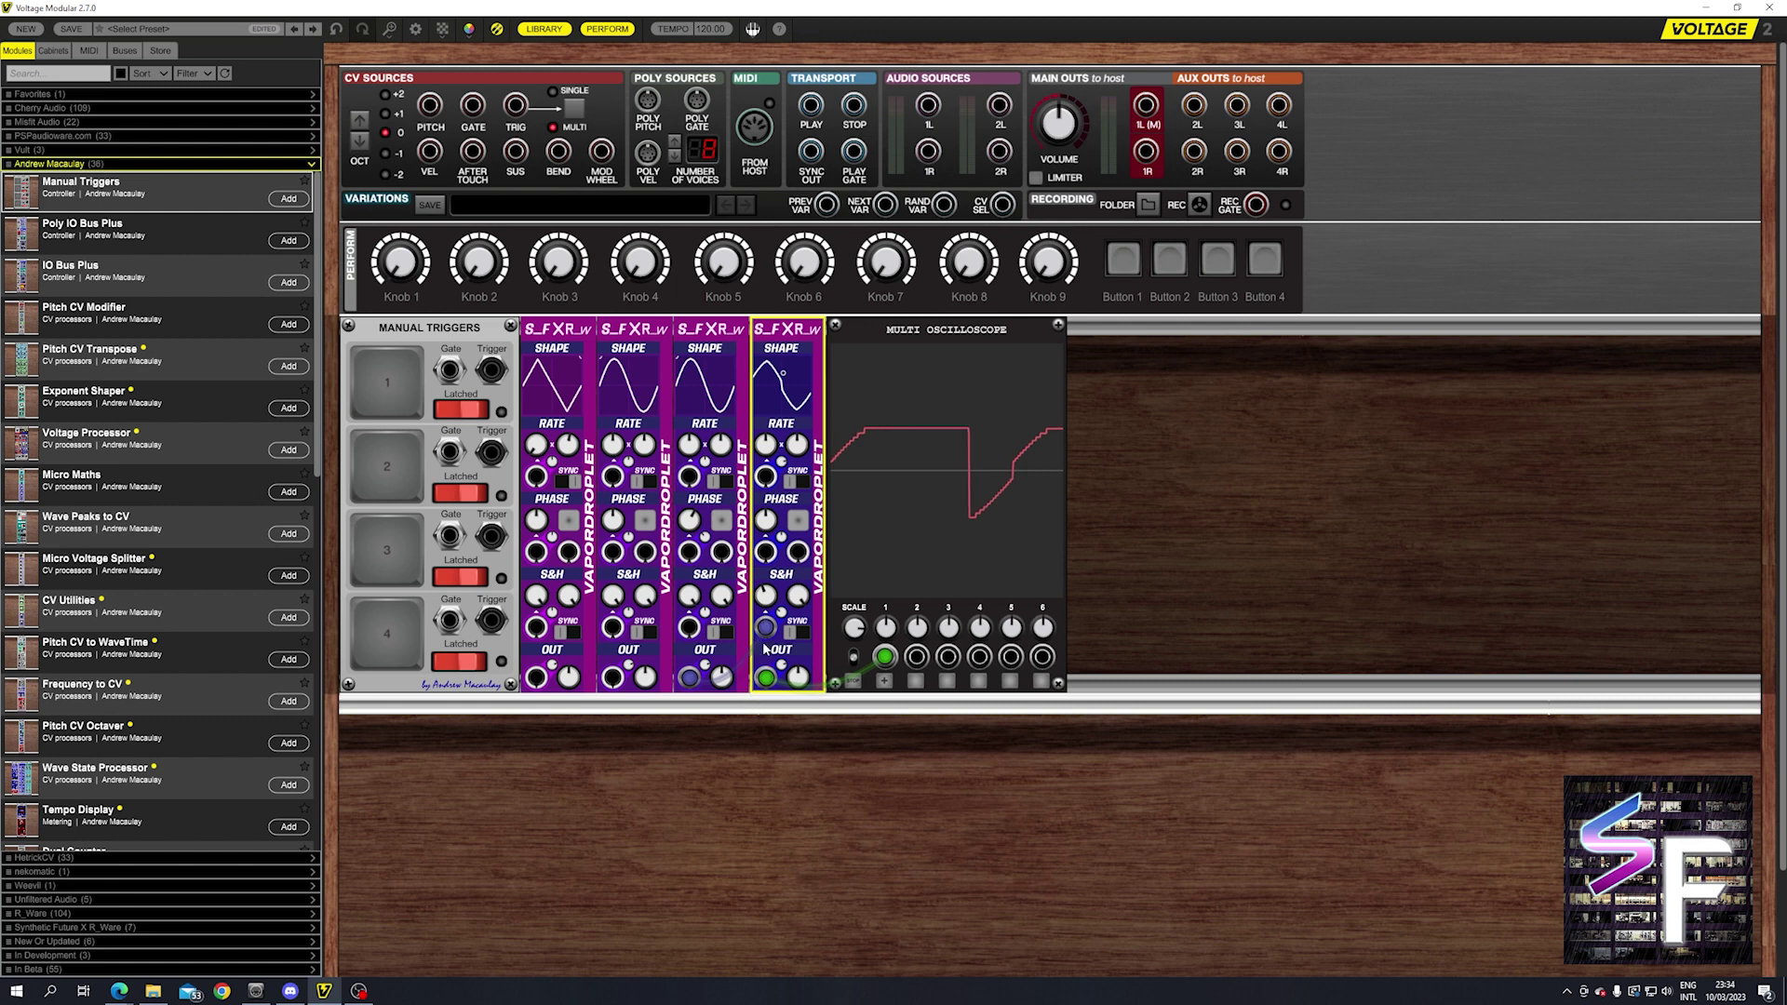
Step: Switch on the fourth Vapordroplet's S&H sync, adjust the oscilloscope's time scale and sweep the synced S&H division
{"action": "left_click", "coordinate": [798, 634]}
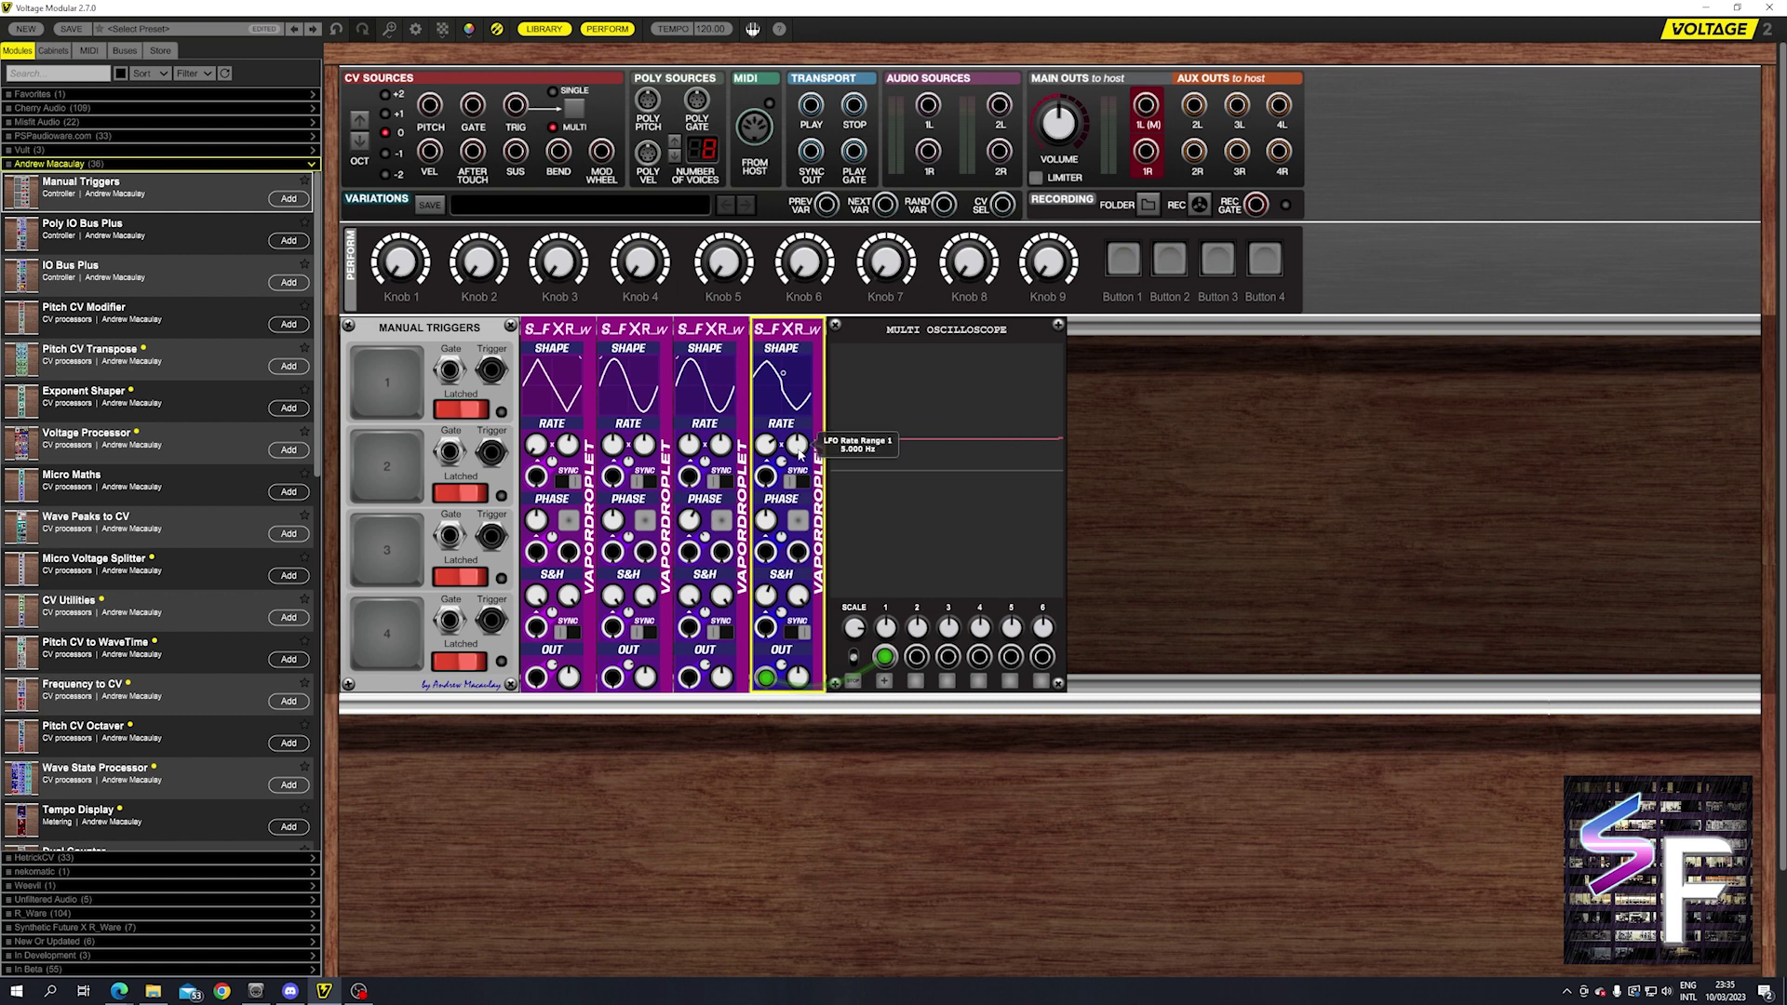
{"action": "left_click", "coordinate": [855, 631]}
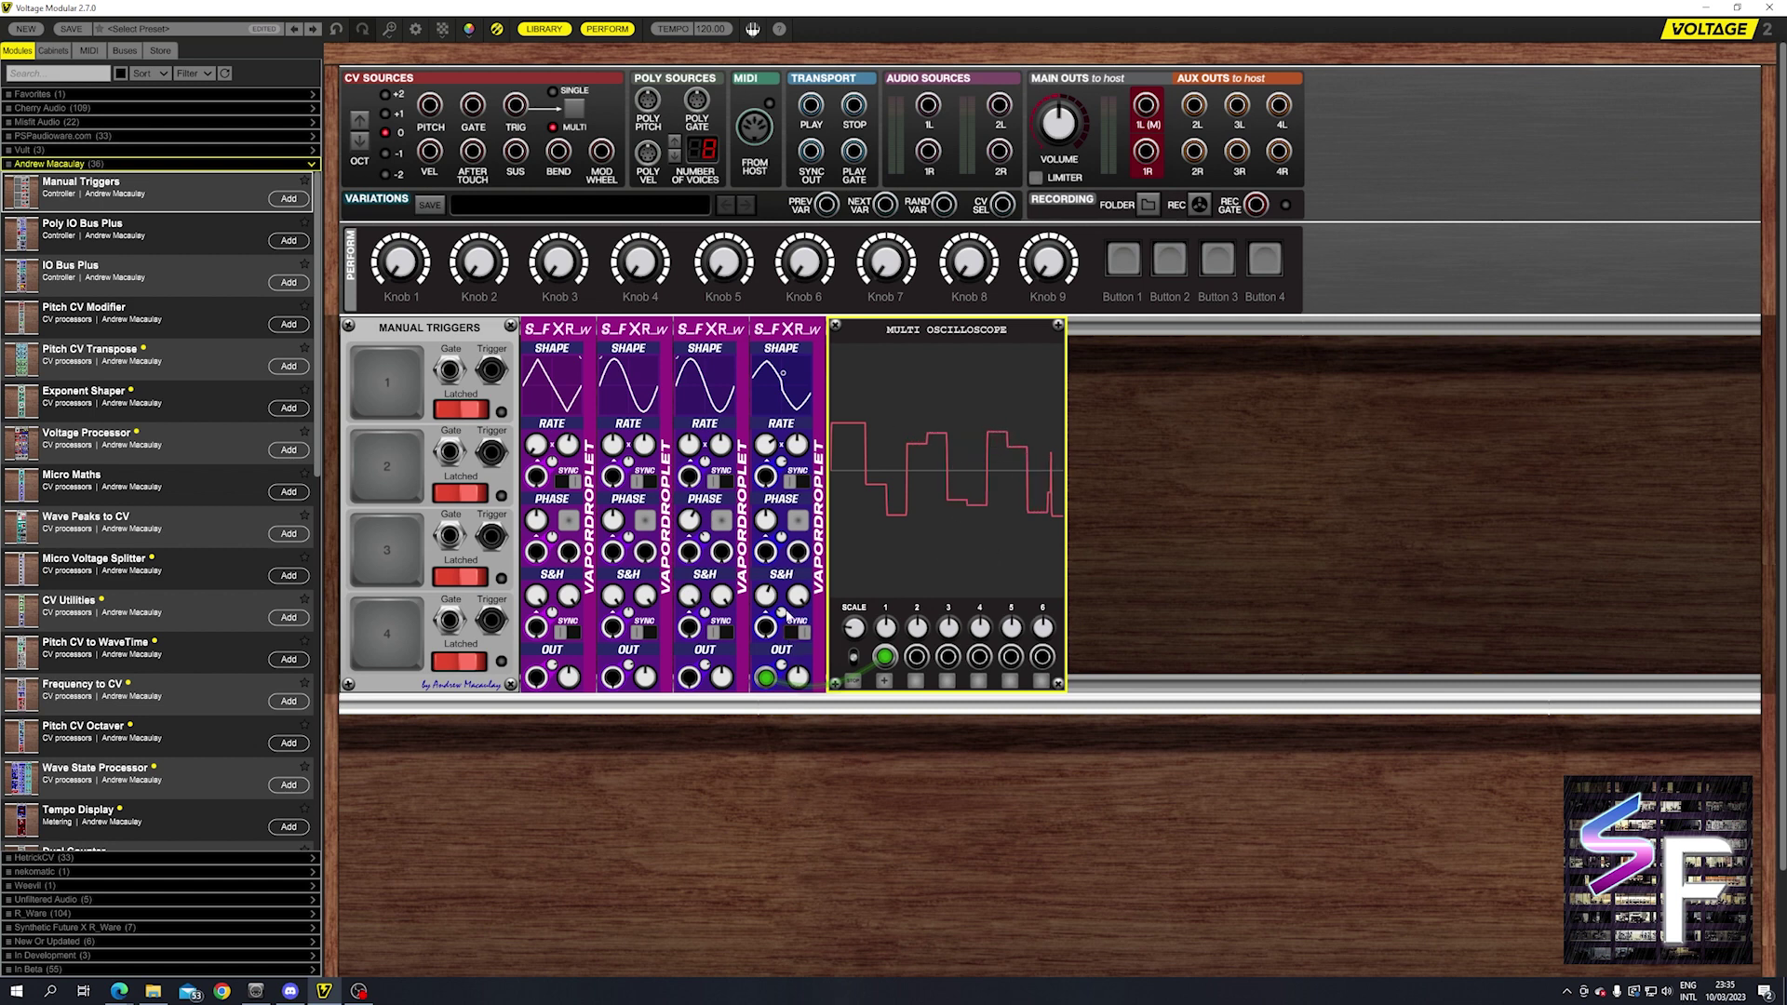
{"action": "left_click", "coordinate": [787, 615]}
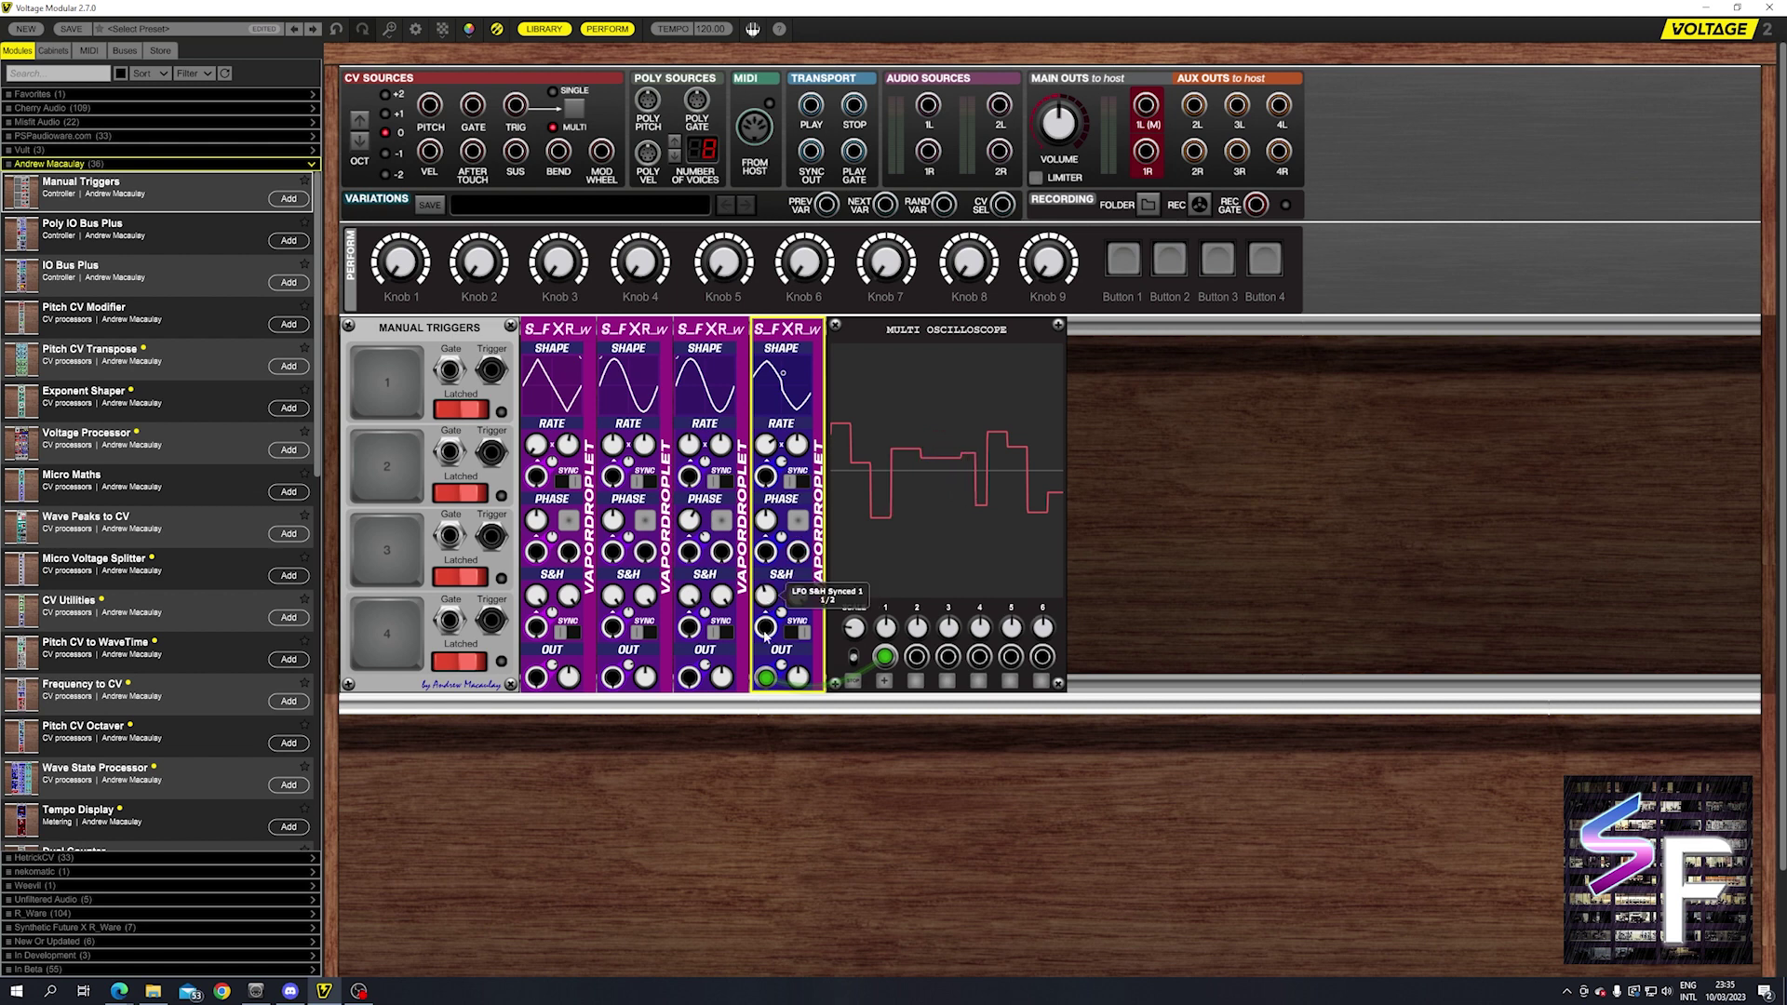
{"action": "mouse_move", "coordinate": [765, 636]}
{"action": "left_mouse_down"}
{"action": "mouse_move", "coordinate": [771, 670]}
{"action": "mouse_move", "coordinate": [798, 499]}
{"action": "mouse_move", "coordinate": [786, 586]}
{"action": "left_mouse_up"}
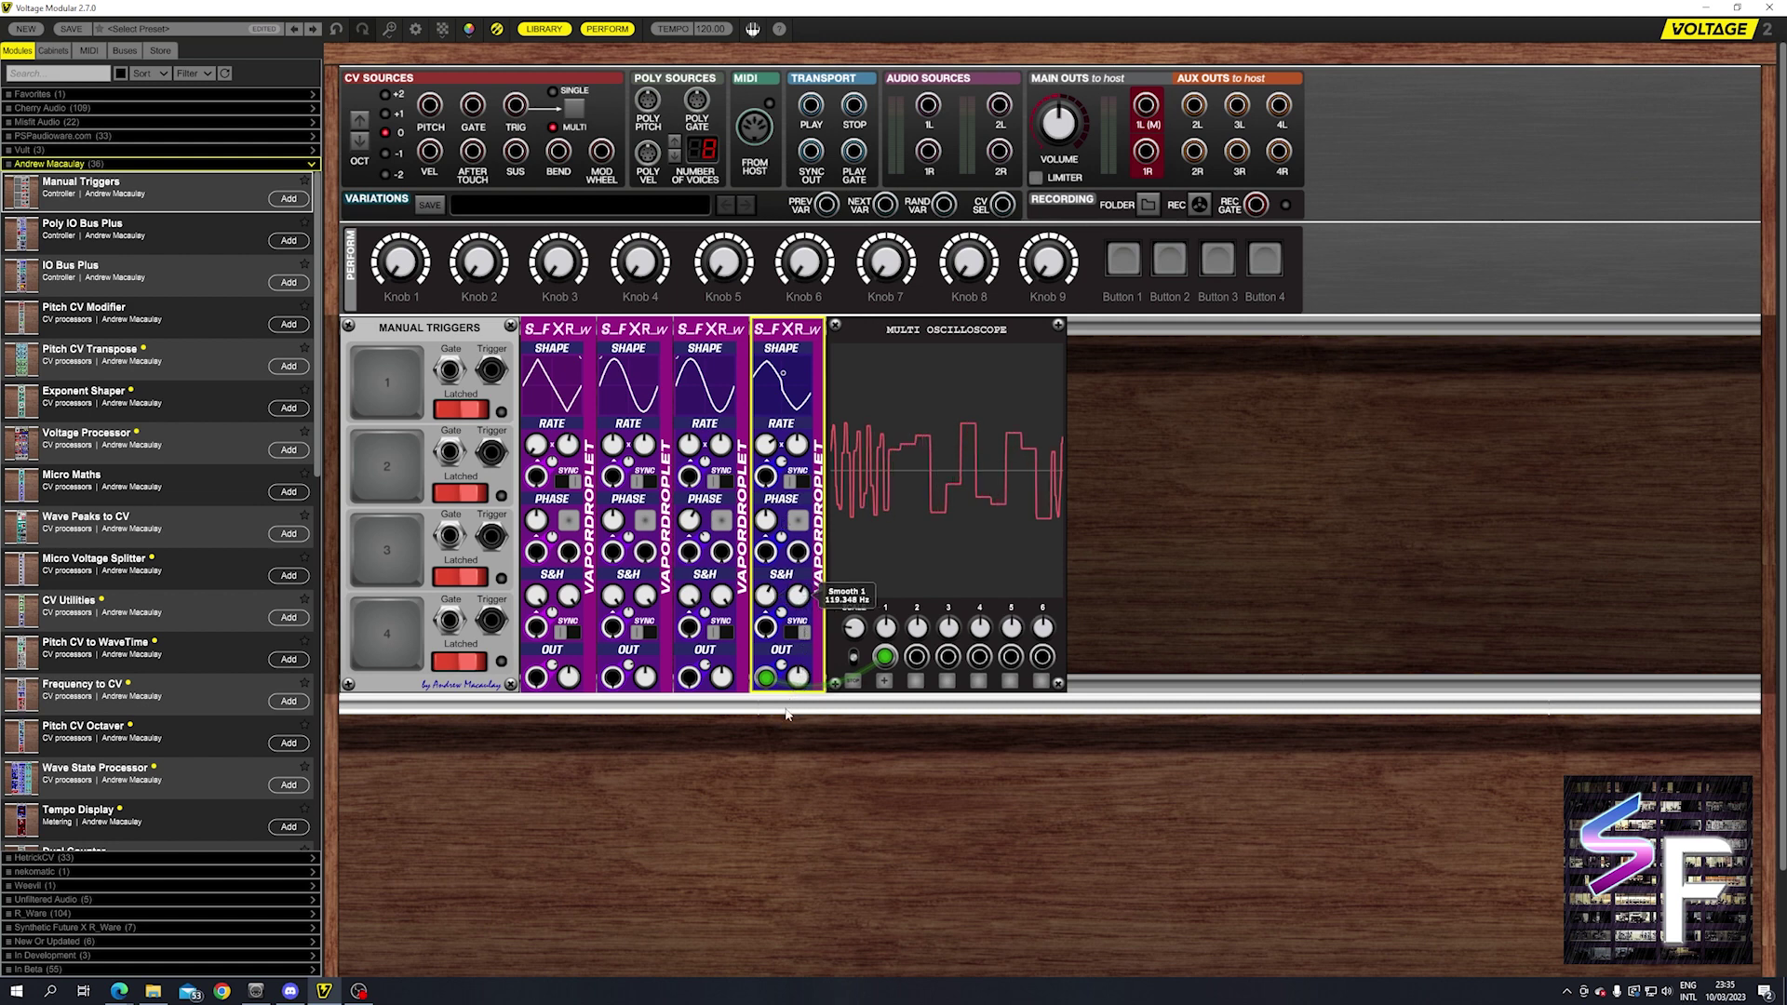
Step: Sweep the fourth Vapordroplet's Smooth control down to 0.012 Hz and back up
{"action": "left_click_drag", "start_coordinate": [778, 754], "coordinate": [781, 820]}
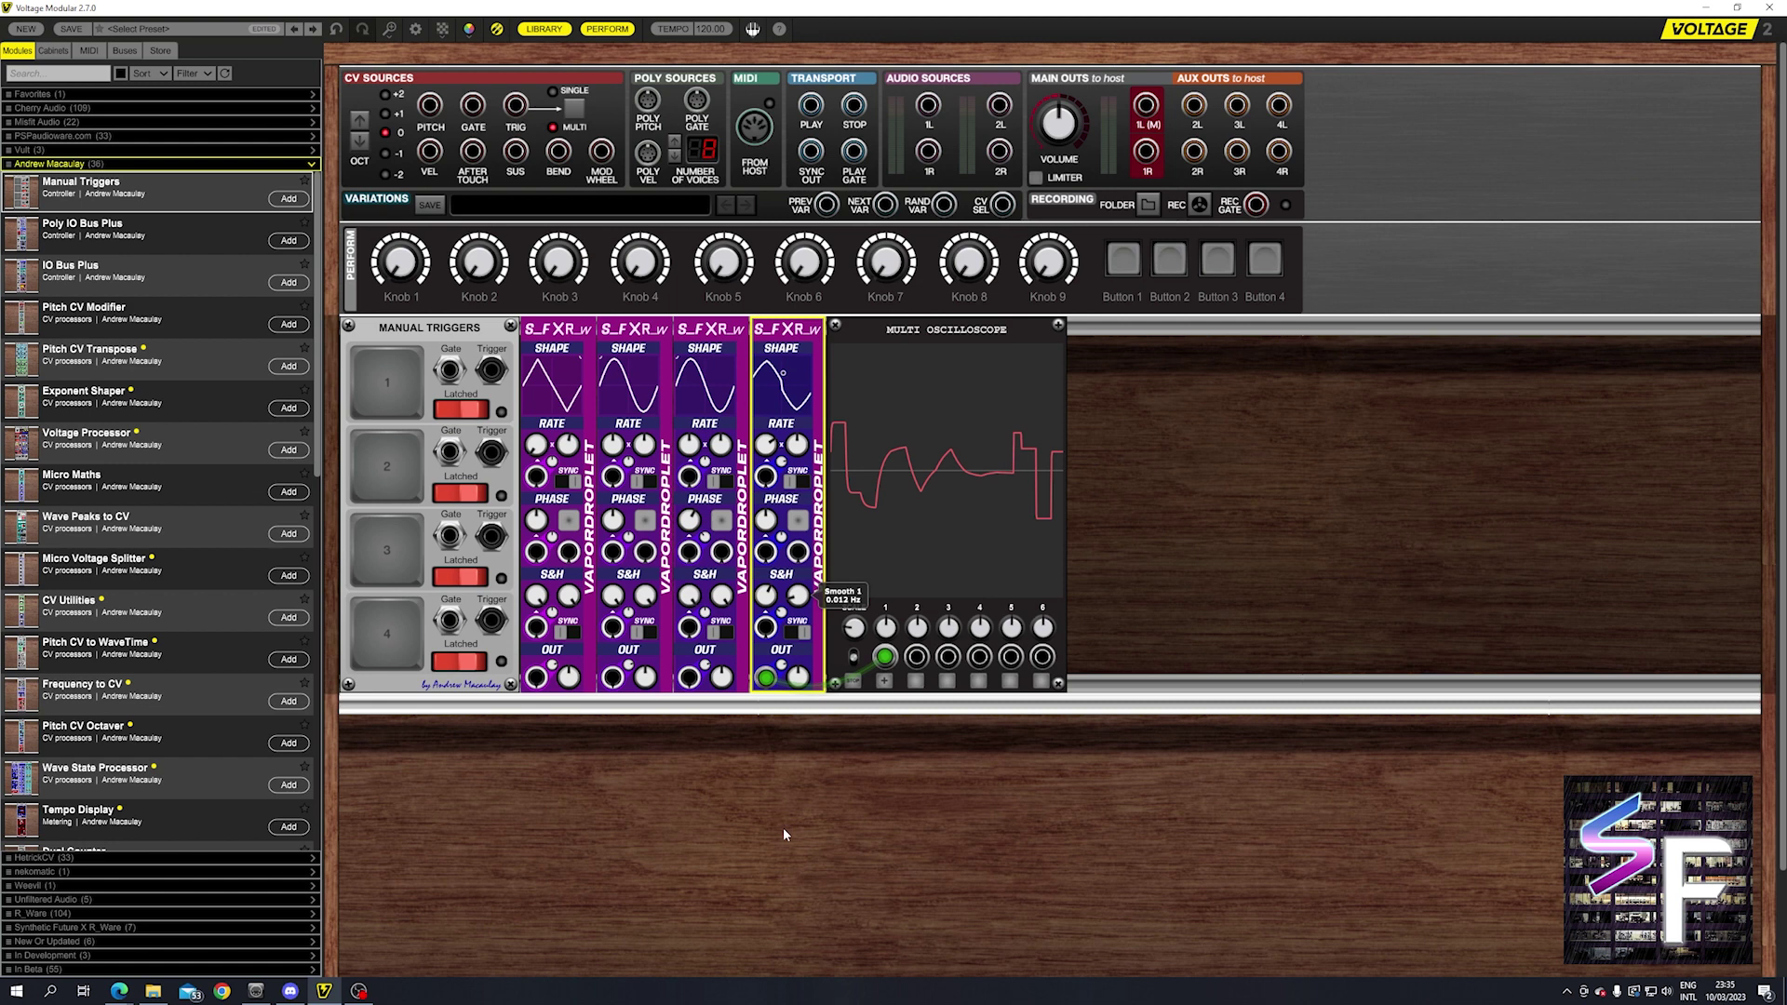
{"action": "mouse_move", "coordinate": [781, 848]}
{"action": "left_mouse_down"}
{"action": "mouse_move", "coordinate": [835, 714]}
{"action": "mouse_move", "coordinate": [857, 572]}
{"action": "left_mouse_up"}
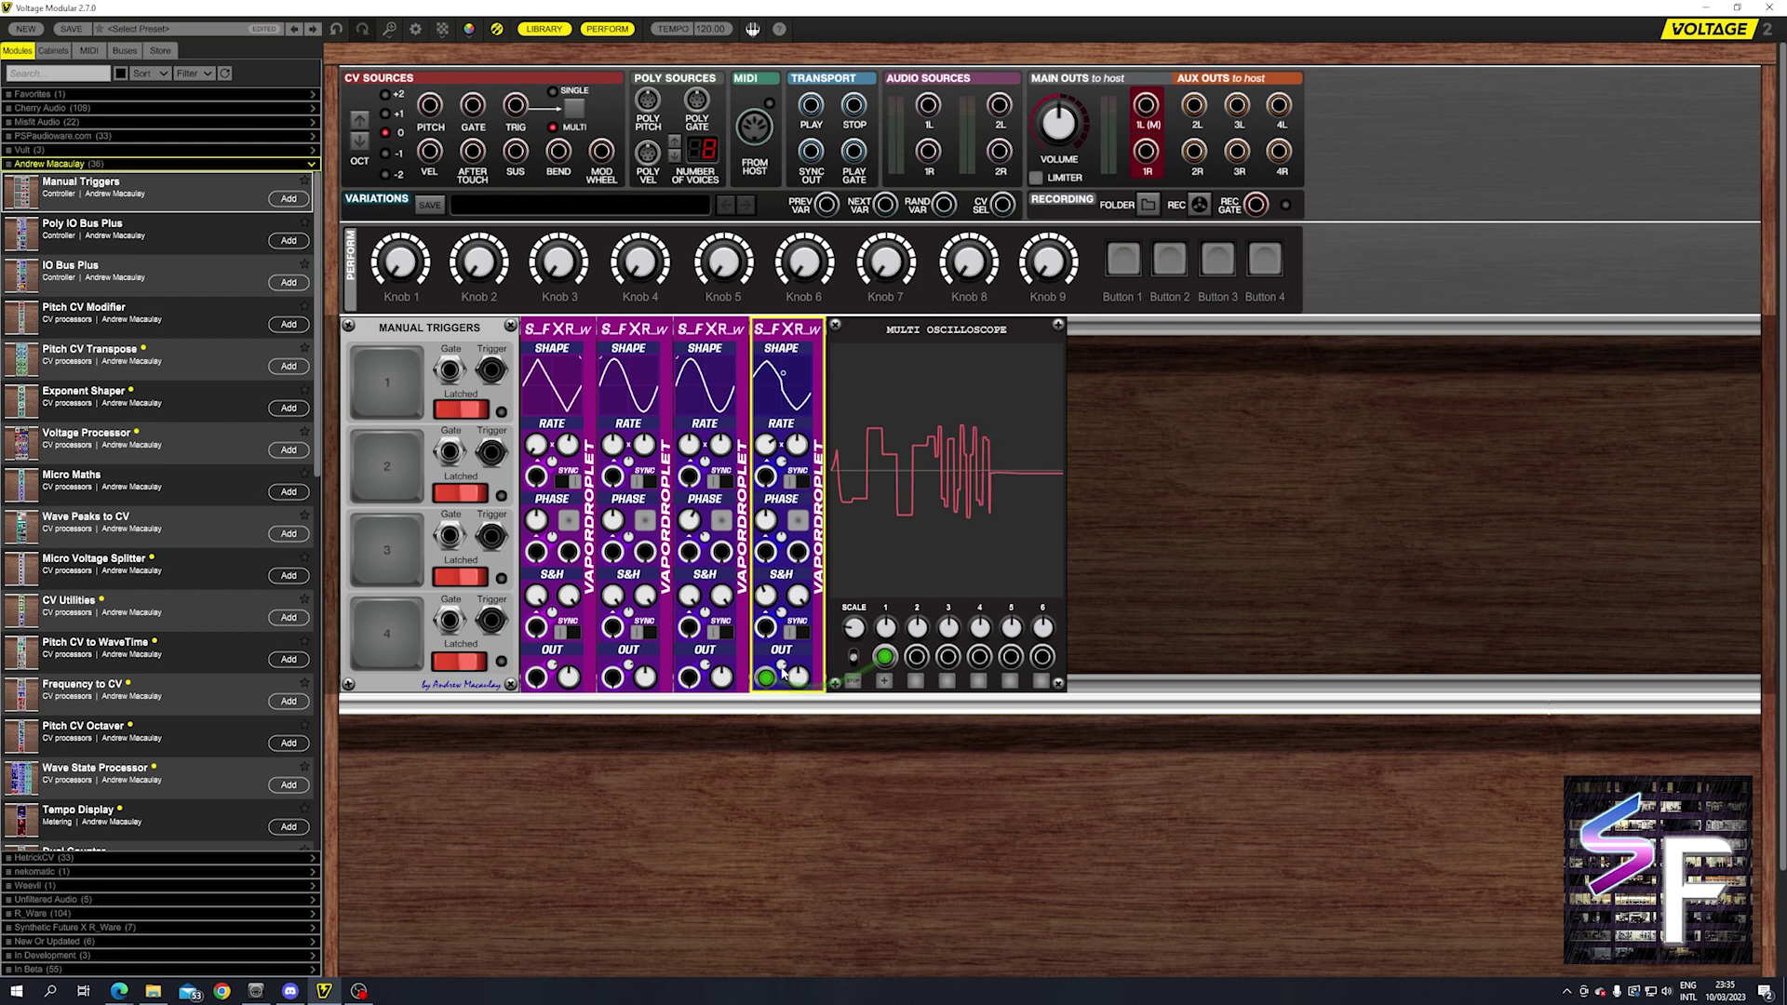
Step: Raise and lower the fourth Vapordroplet's output level, and sweep its offset up and down to -4.18
{"action": "mouse_move", "coordinate": [781, 664]}
{"action": "left_mouse_down"}
{"action": "mouse_move", "coordinate": [763, 887]}
{"action": "mouse_move", "coordinate": [817, 644]}
{"action": "left_mouse_up"}
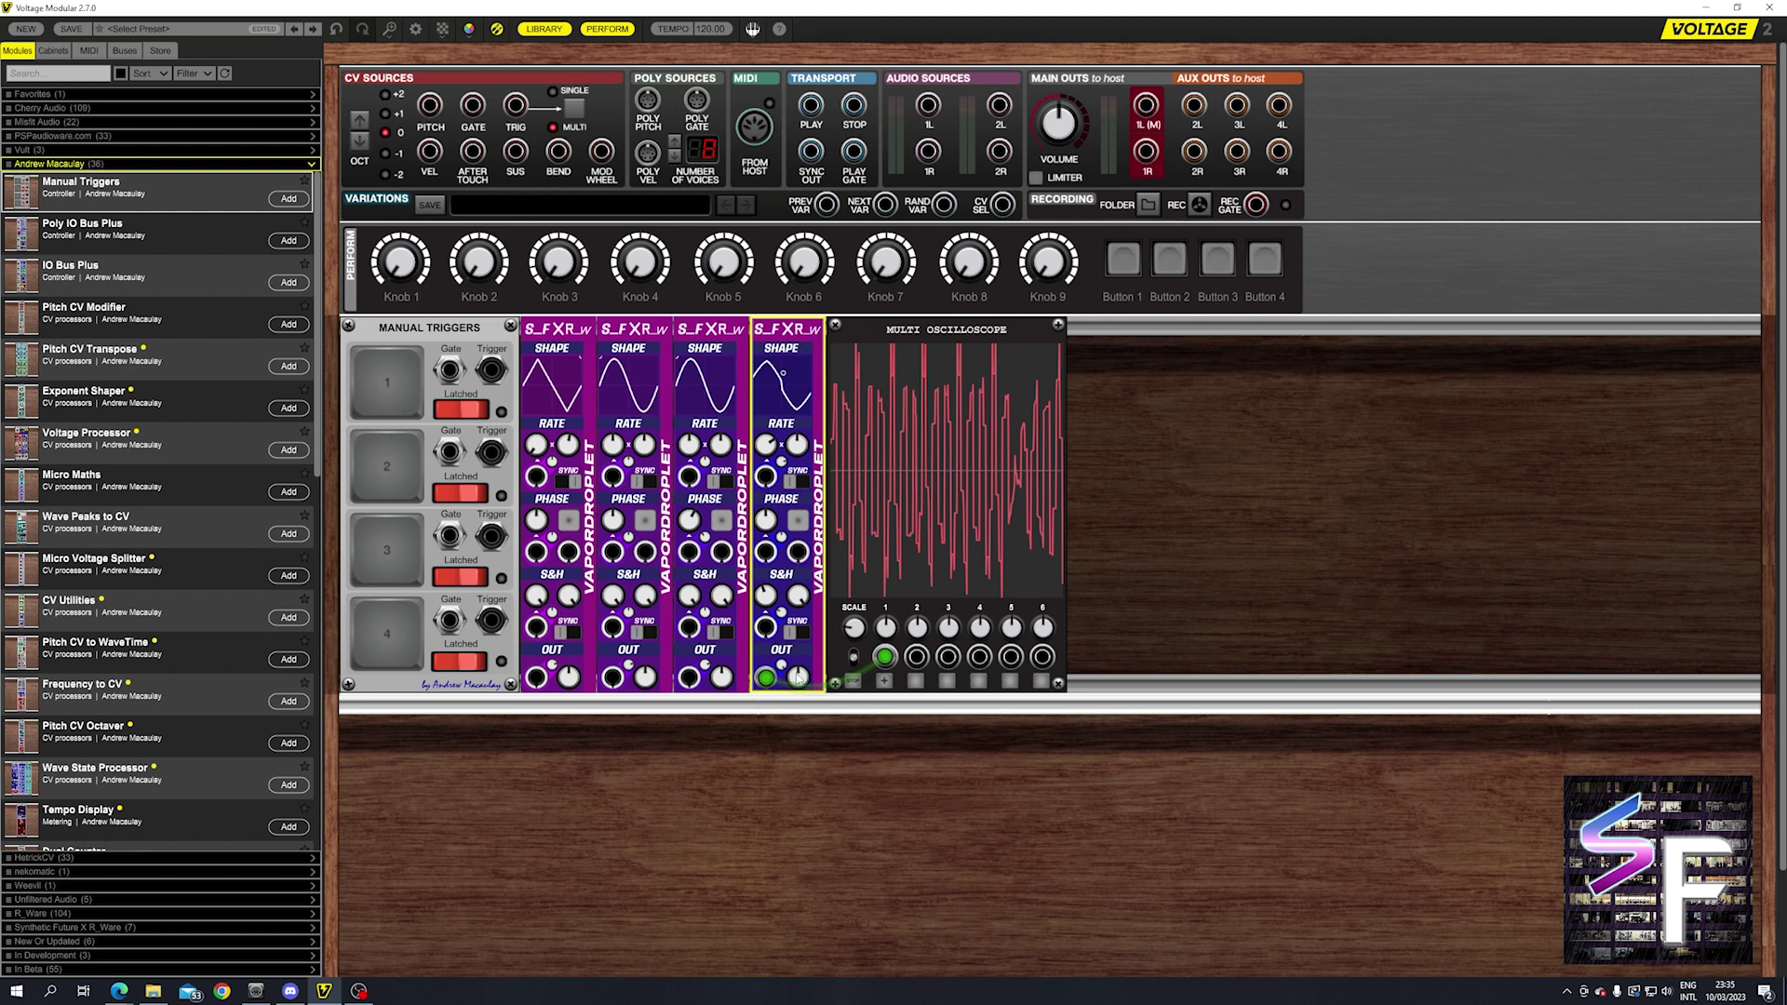
{"action": "left_click_drag", "start_coordinate": [783, 665], "coordinate": [761, 843]}
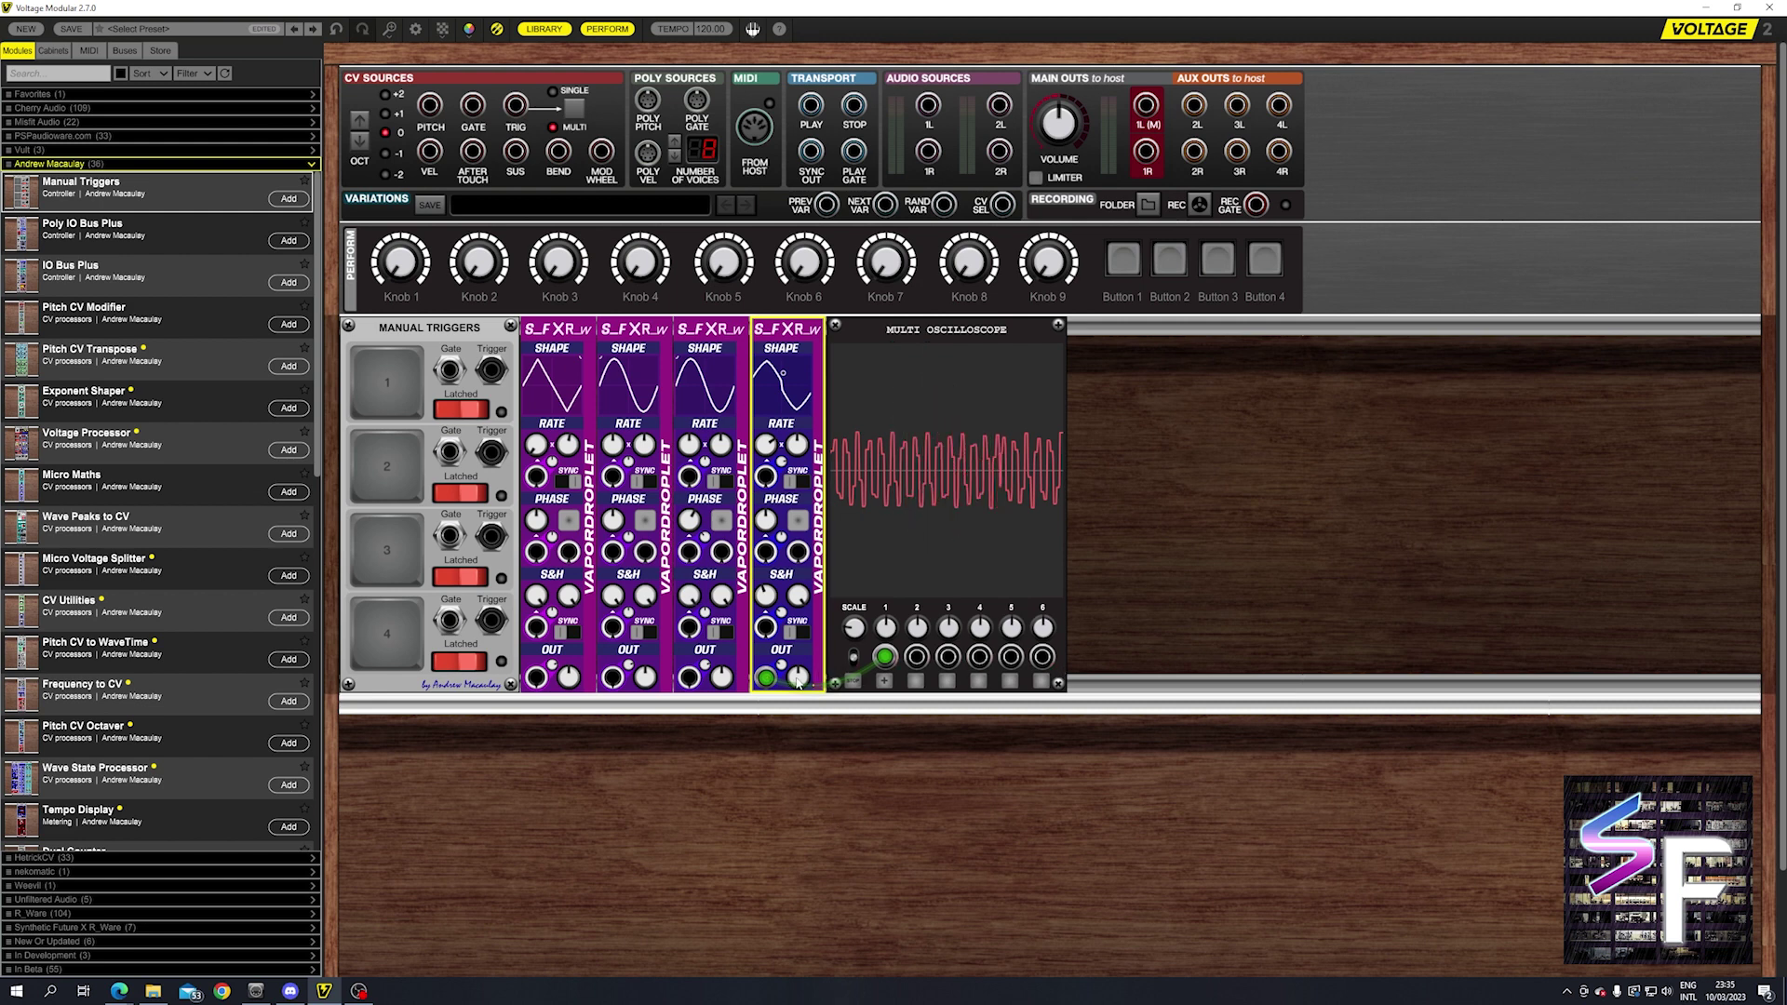
{"action": "mouse_move", "coordinate": [805, 676]}
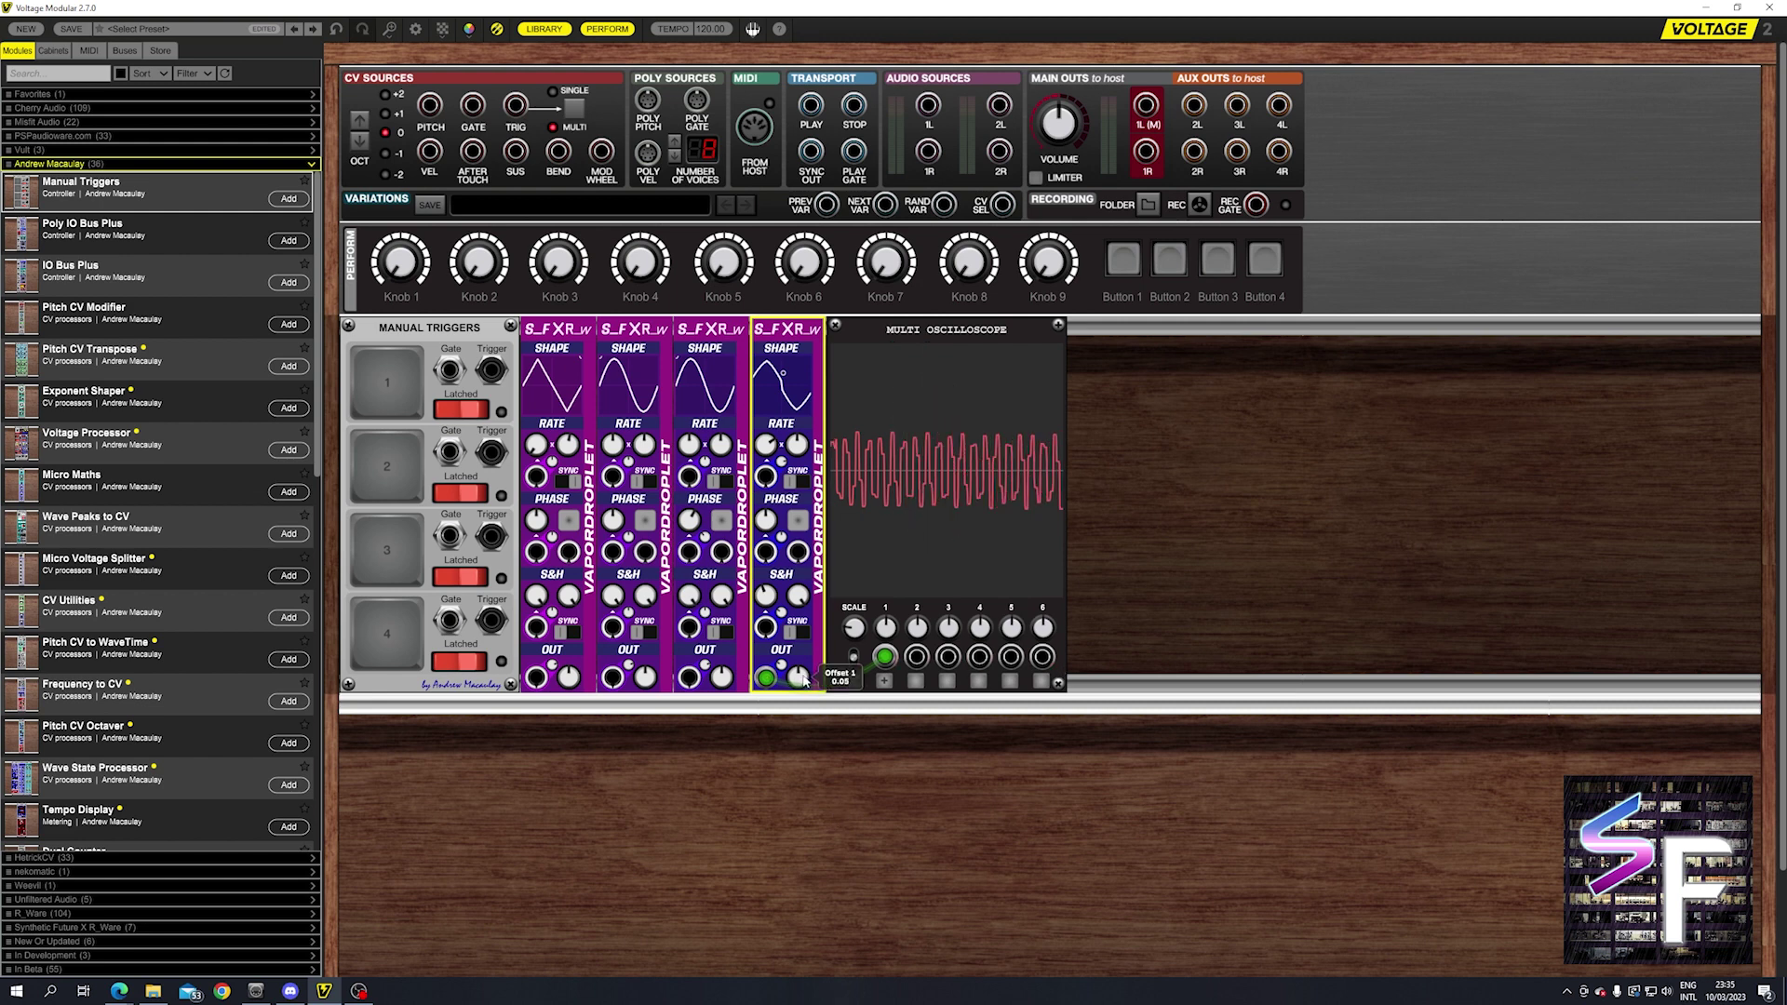
{"action": "mouse_move", "coordinate": [812, 631]}
{"action": "left_mouse_down"}
{"action": "mouse_move", "coordinate": [869, 490]}
{"action": "mouse_move", "coordinate": [786, 783]}
{"action": "left_mouse_up"}
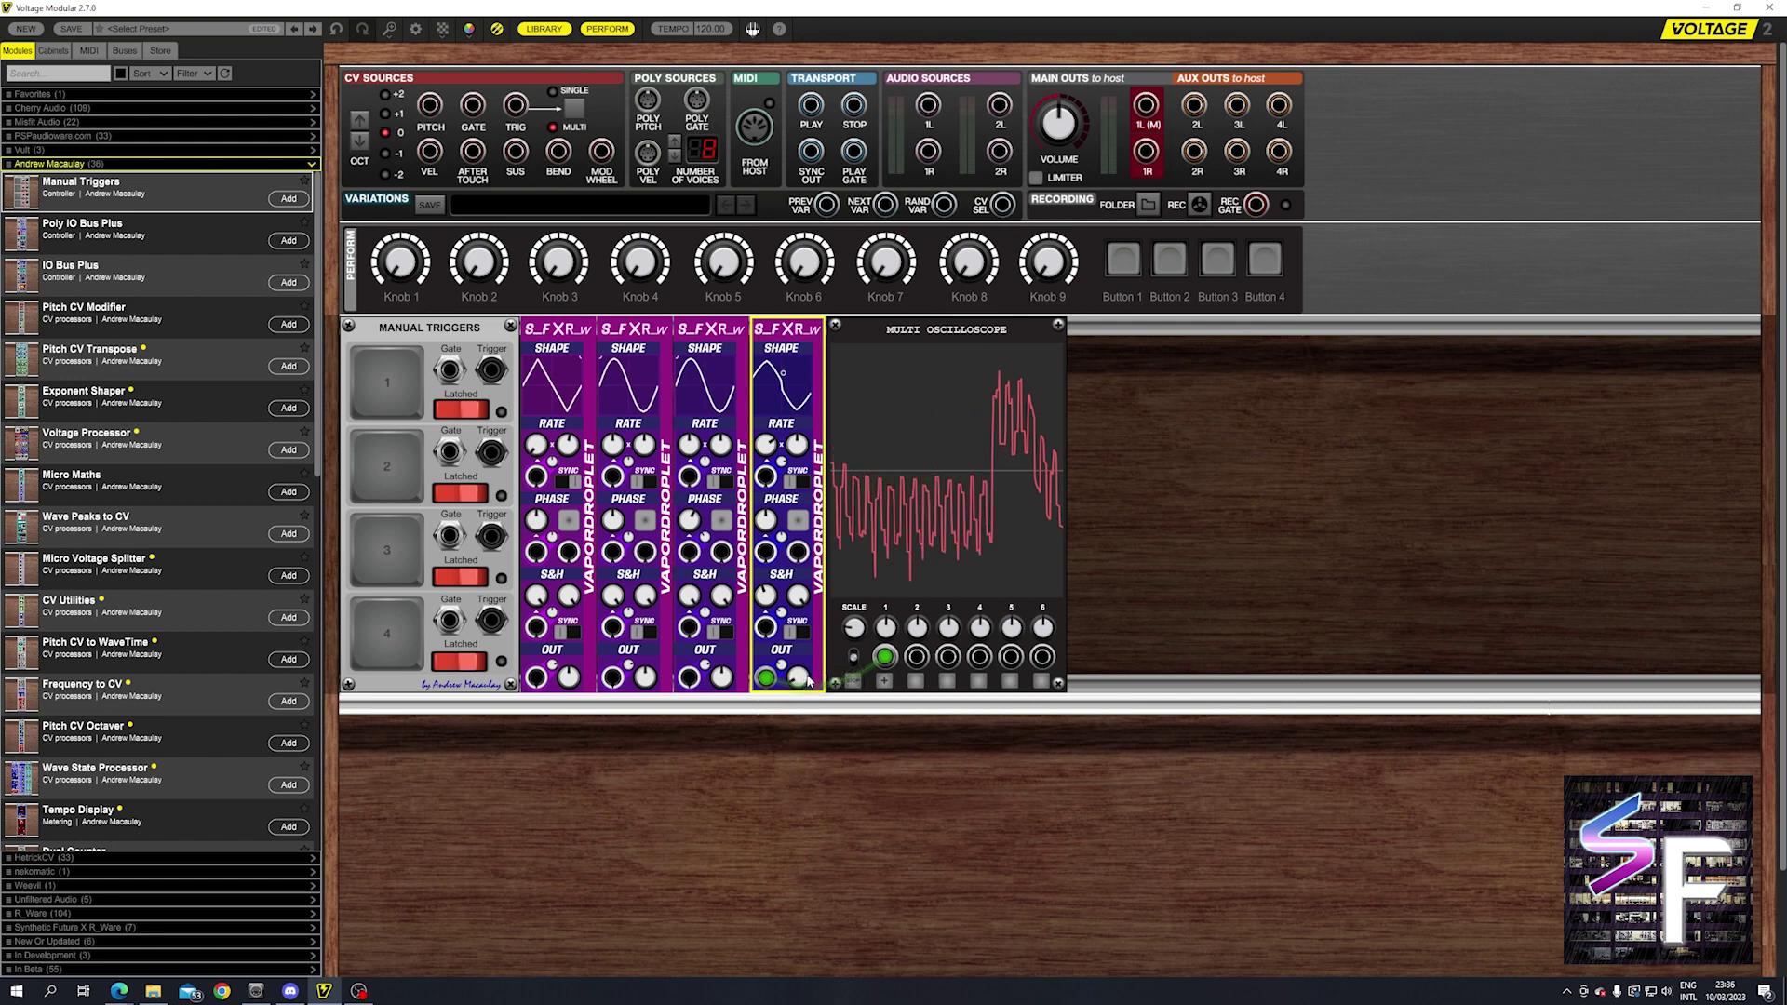
{"action": "mouse_move", "coordinate": [796, 682]}
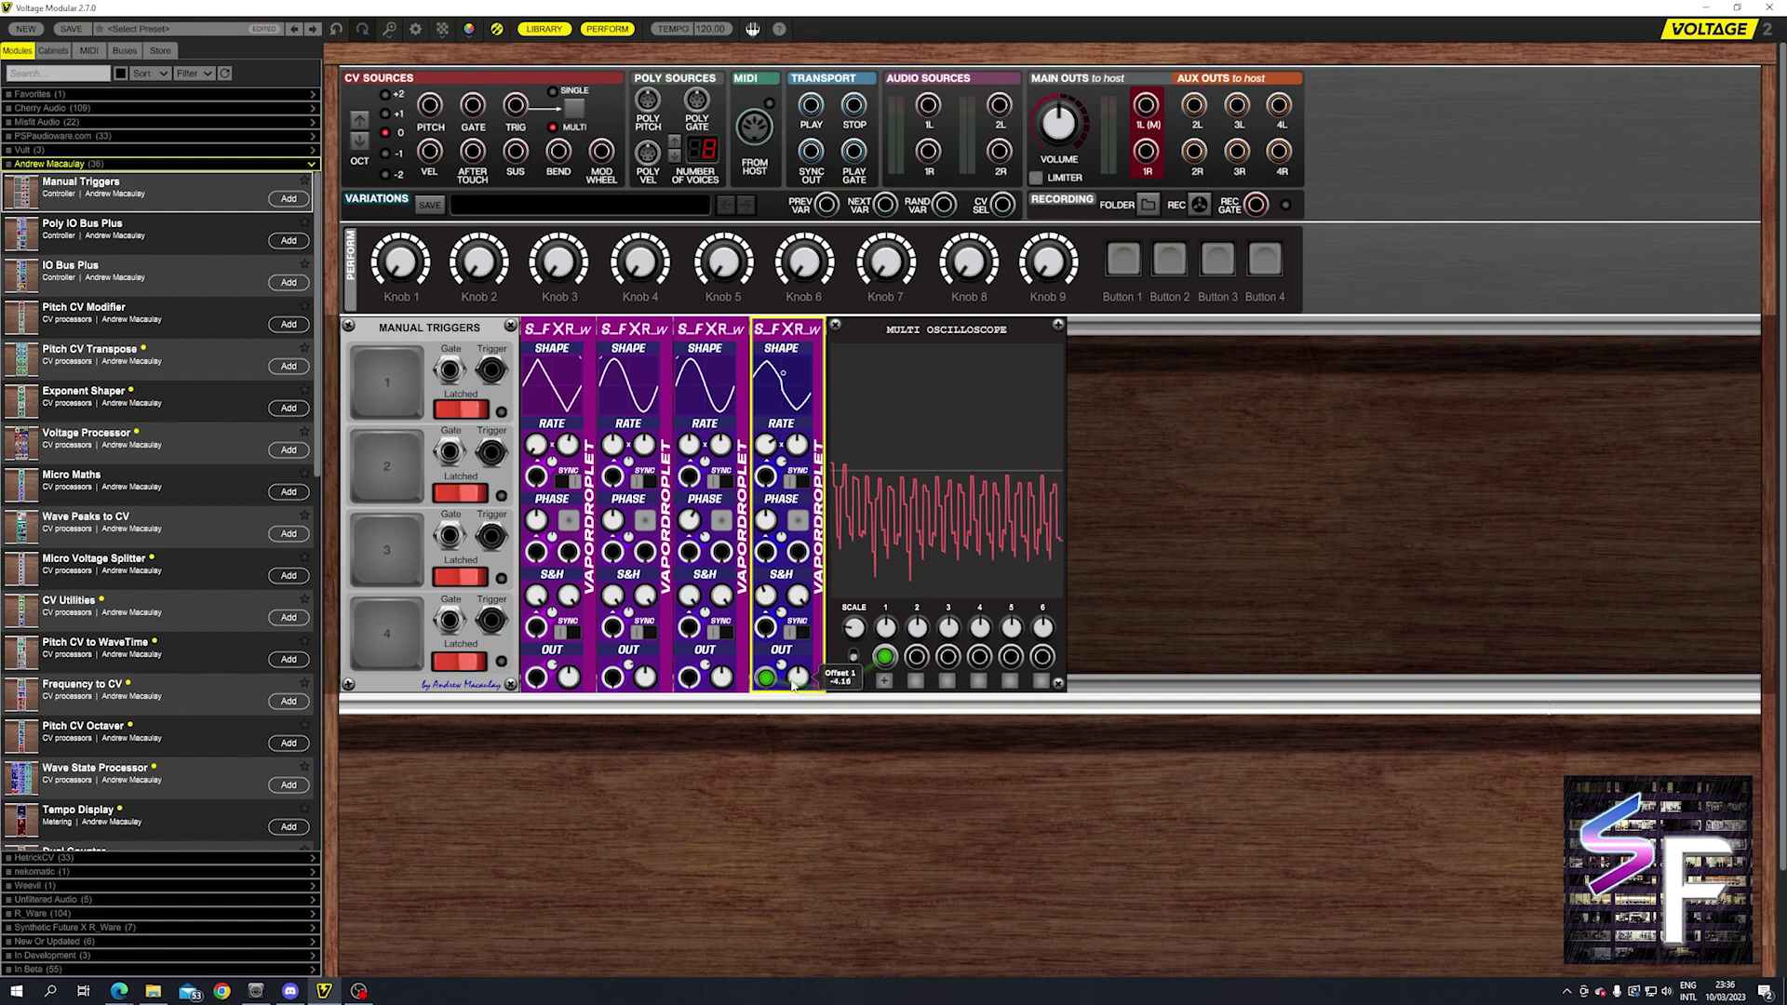